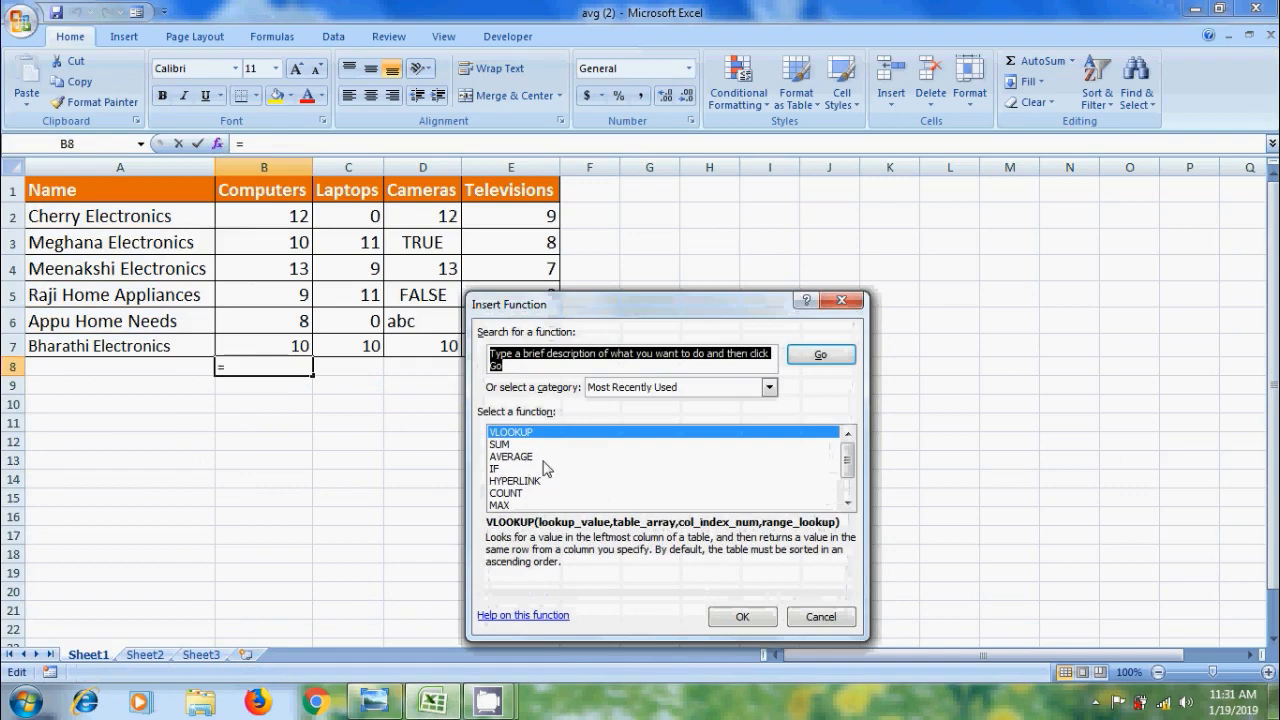
pyautogui.click(834, 620)
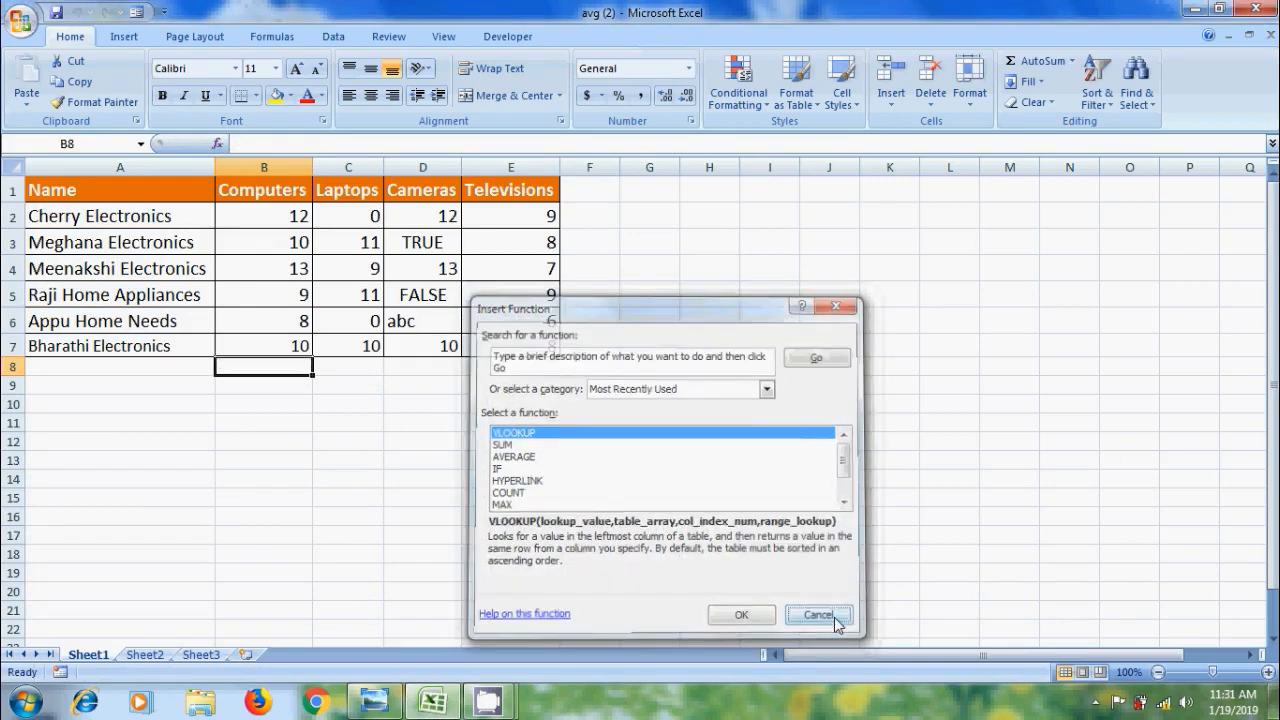
pyautogui.click(283, 38)
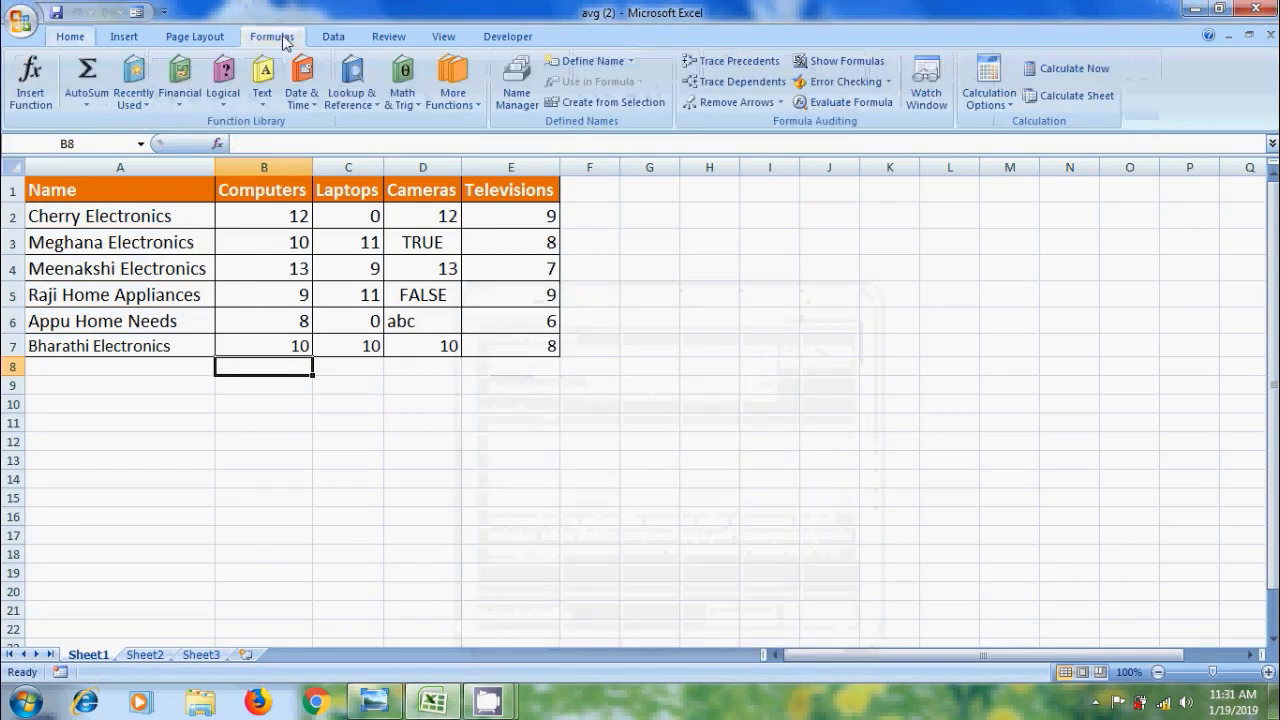
pyautogui.click(89, 103)
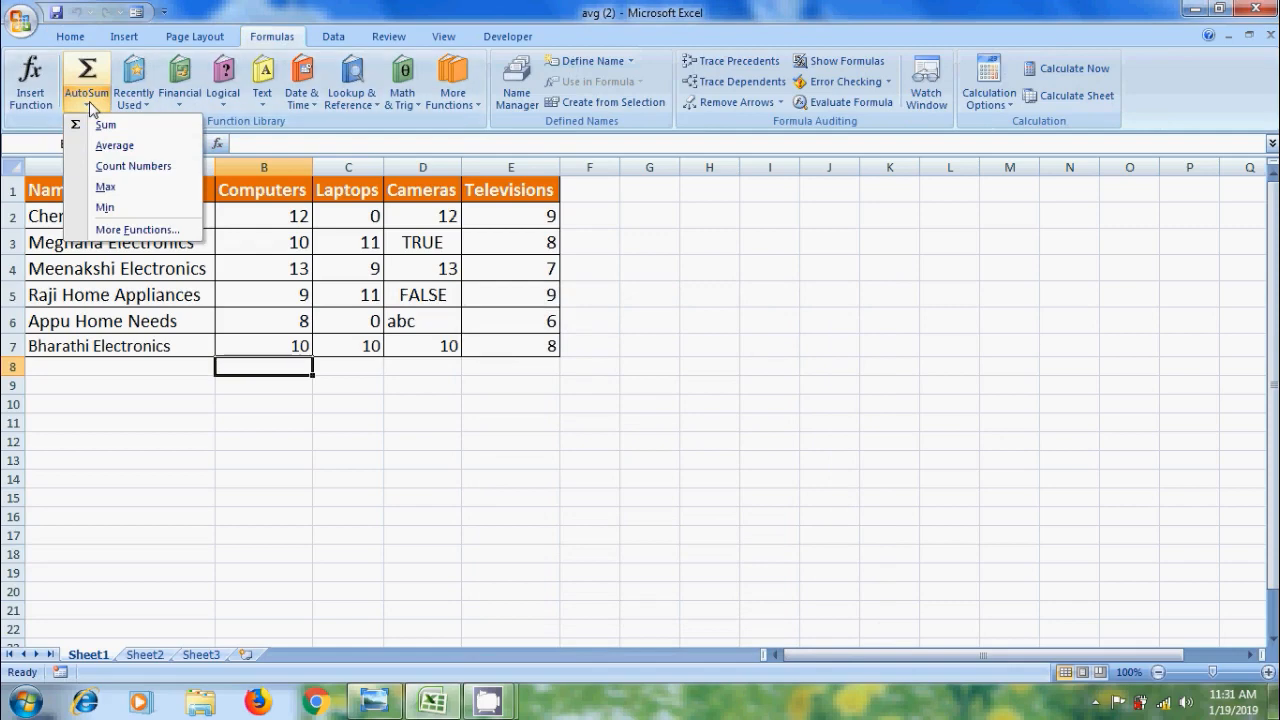
pyautogui.click(478, 97)
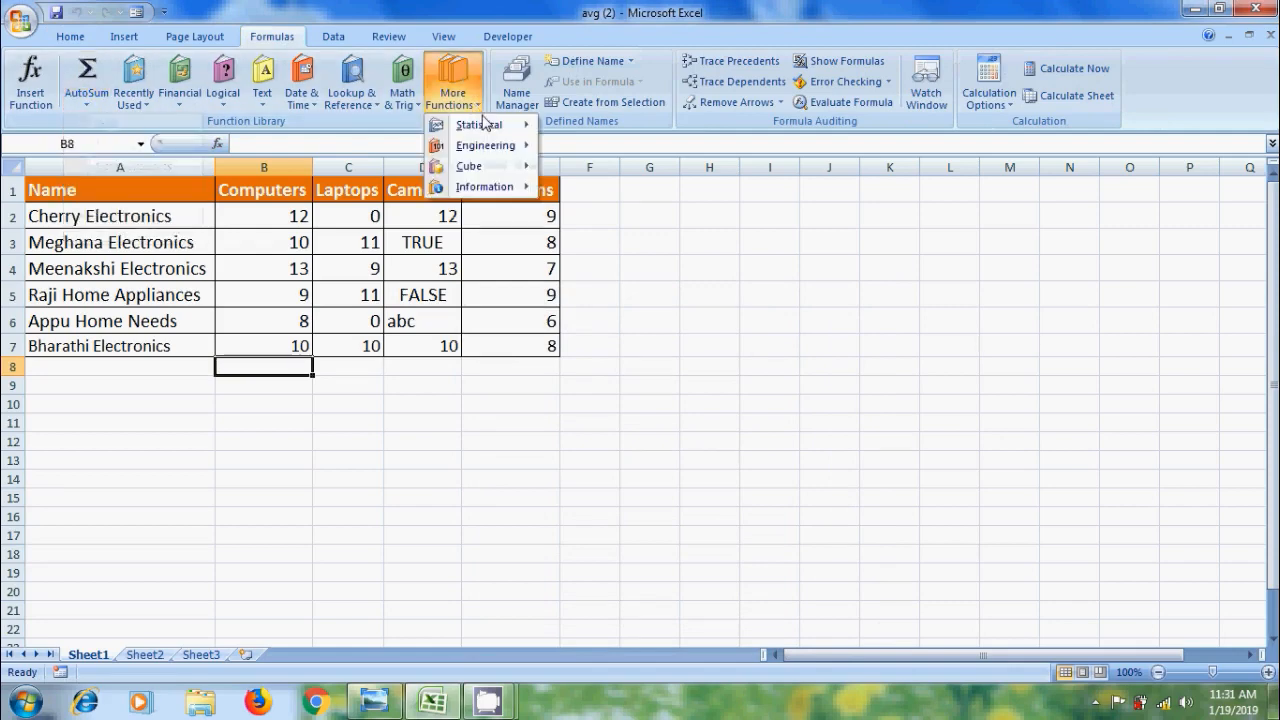
pyautogui.moveTo(490, 125)
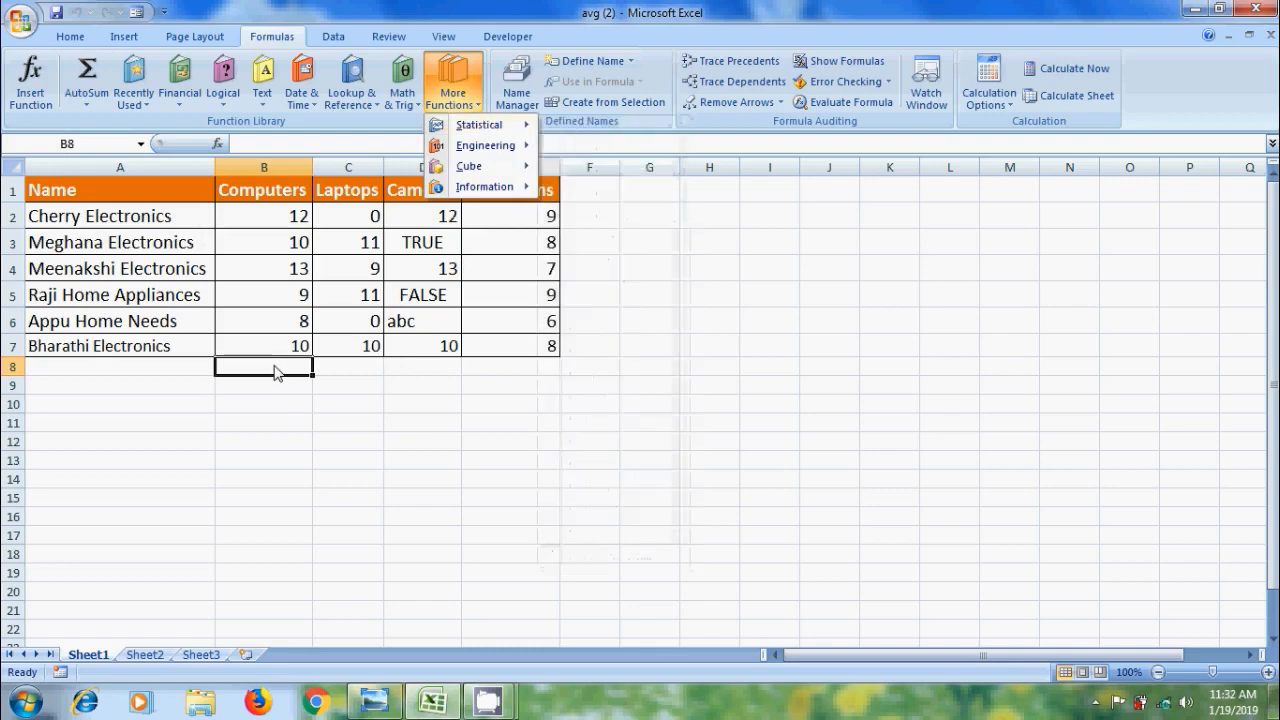
# Calculate the average of all Computers values in cell B8 with =AVERAGE(B2:B7).
pyautogui.click(288, 368)
pyautogui.write('=aver')
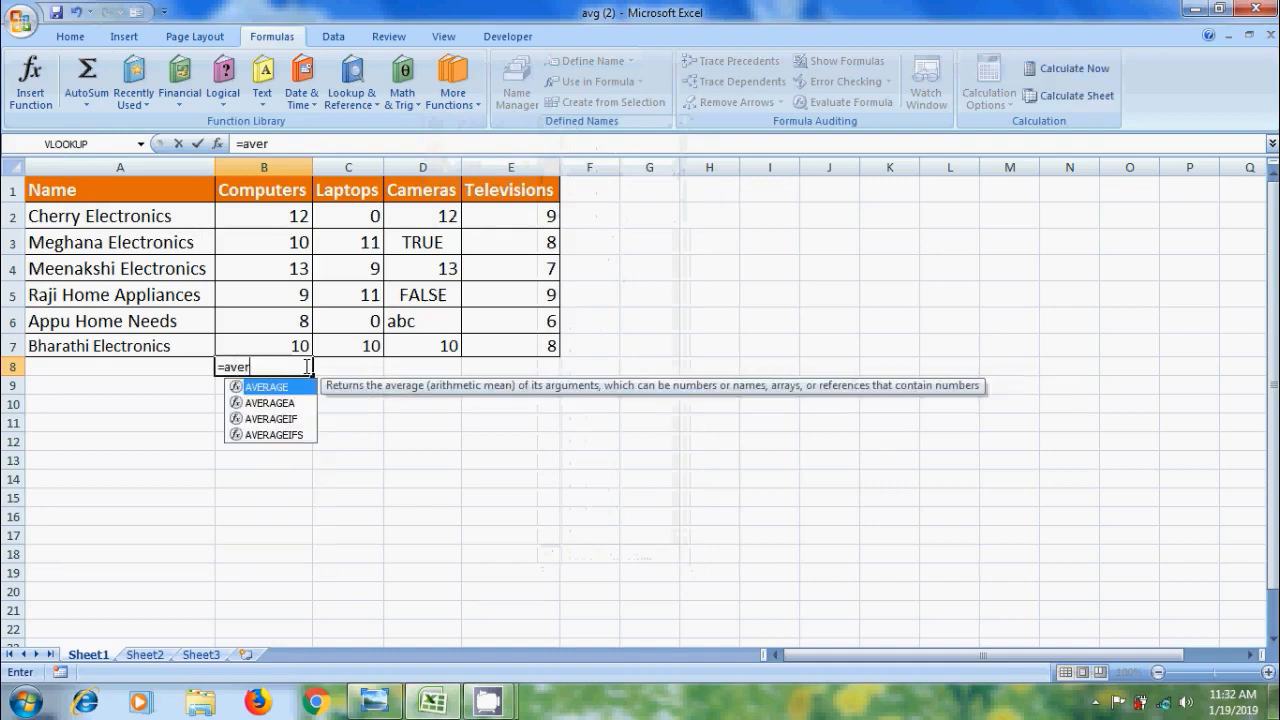
pyautogui.doubleClick(290, 388)
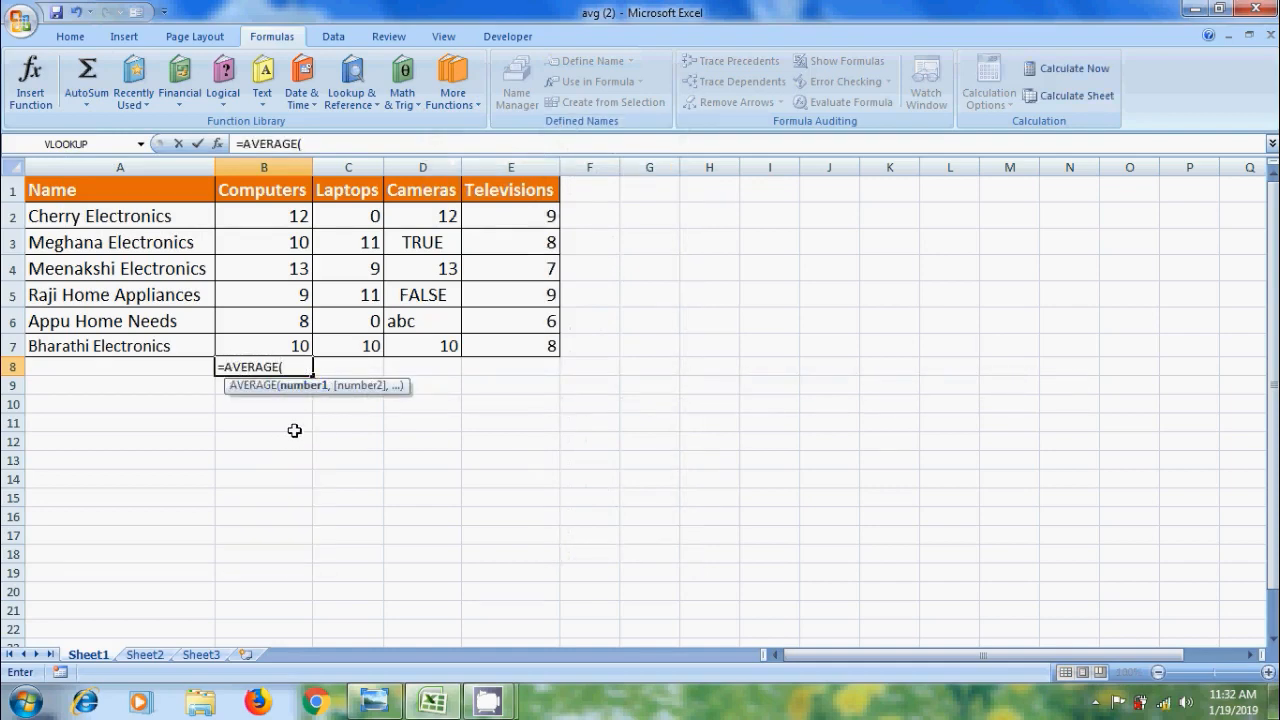
pyautogui.moveTo(288, 216); pyautogui.dragTo(279, 338)
pyautogui.write(')')
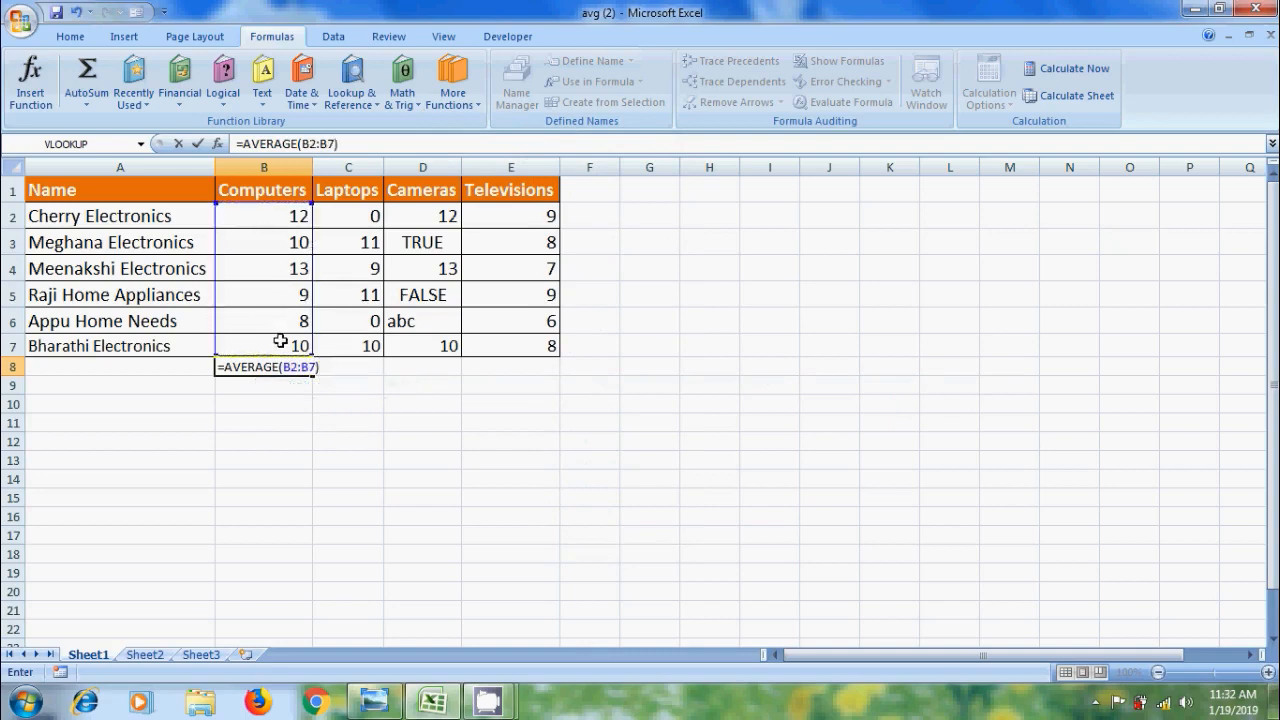
pyautogui.press('Return')
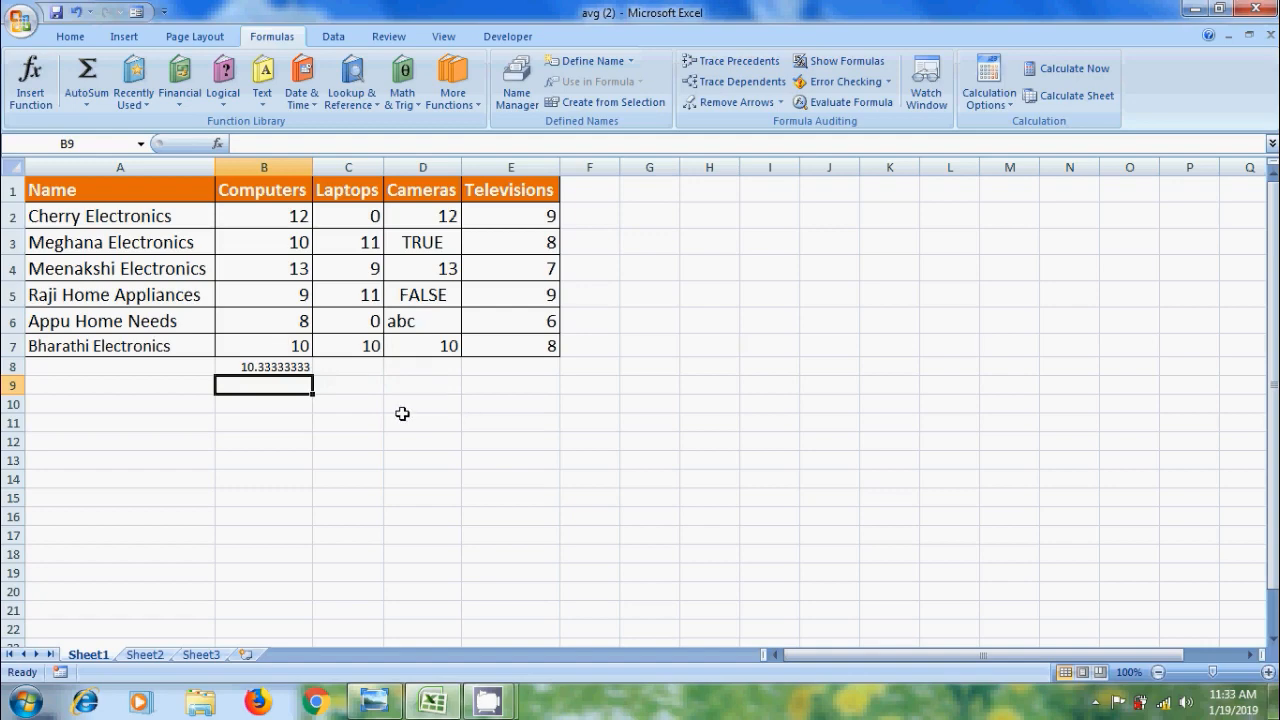
# Average only the first three Computers values and the last one in cell B9 with =AVERAGE(B2:B4,B7).
pyautogui.write('=avera')
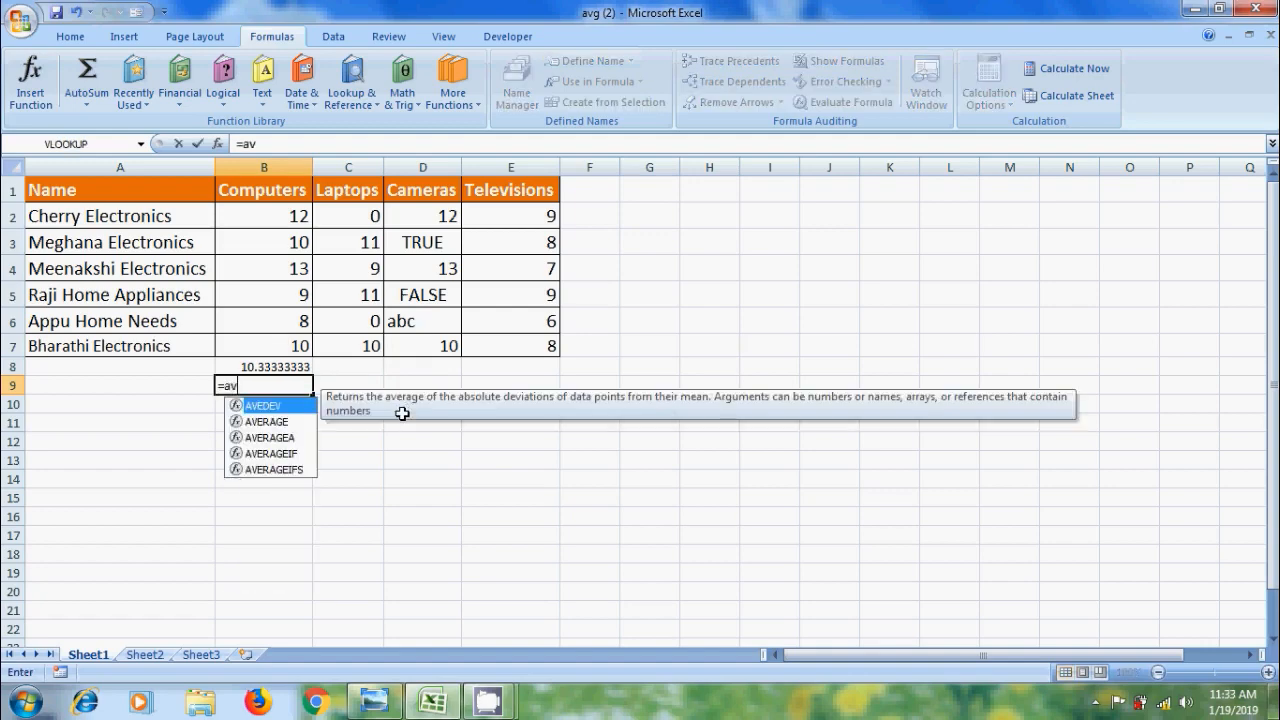
pyautogui.press('Tab')
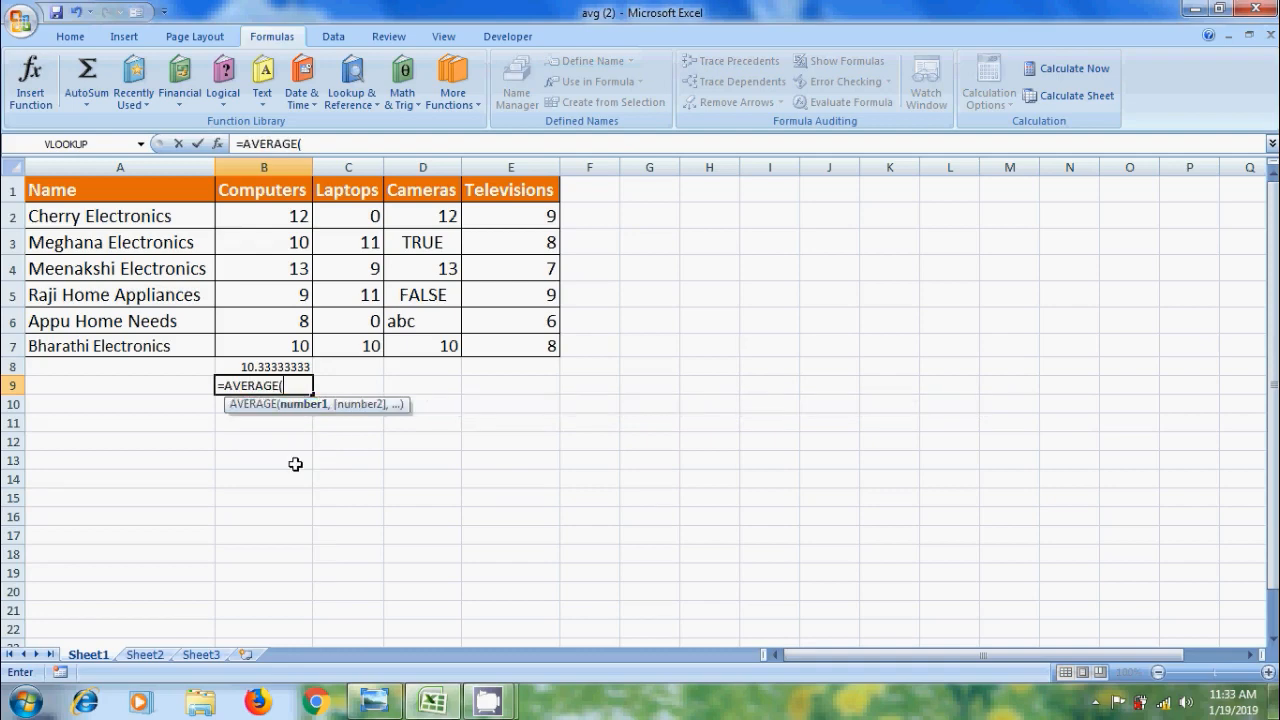
pyautogui.moveTo(282, 214); pyautogui.dragTo(286, 268)
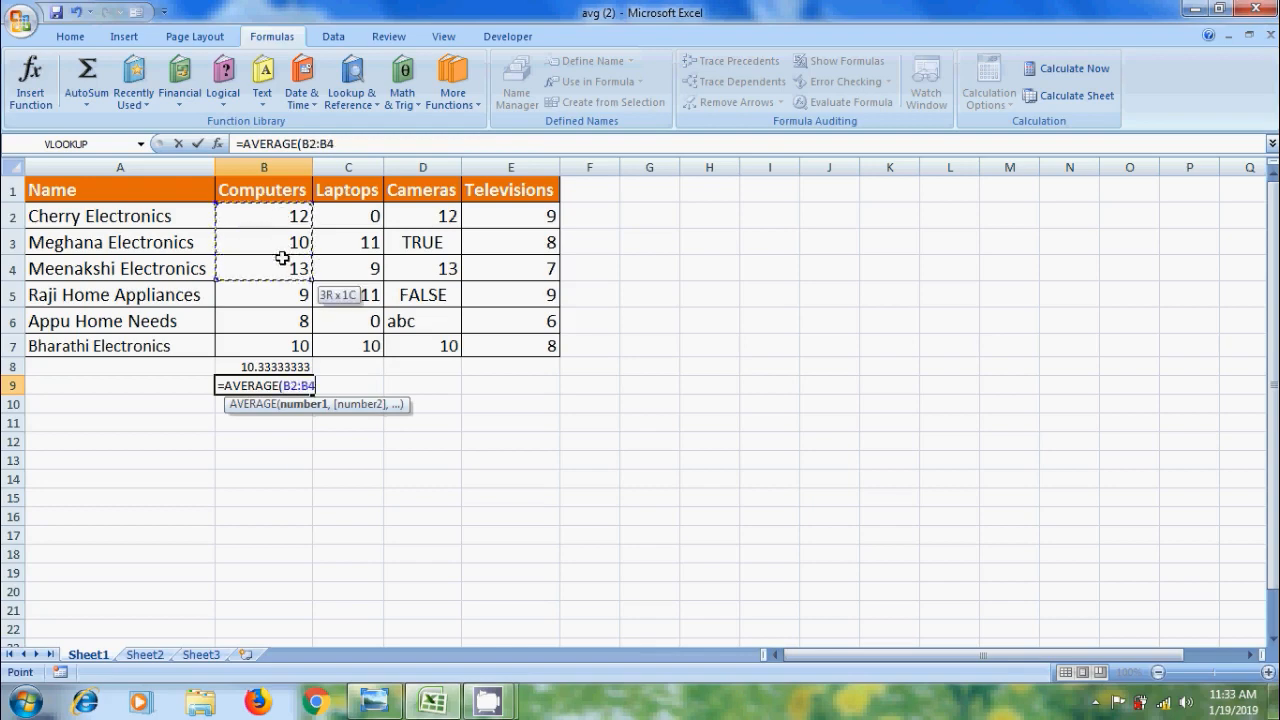
pyautogui.keyDown('ctrl'); pyautogui.click(282, 343); pyautogui.keyUp('ctrl')
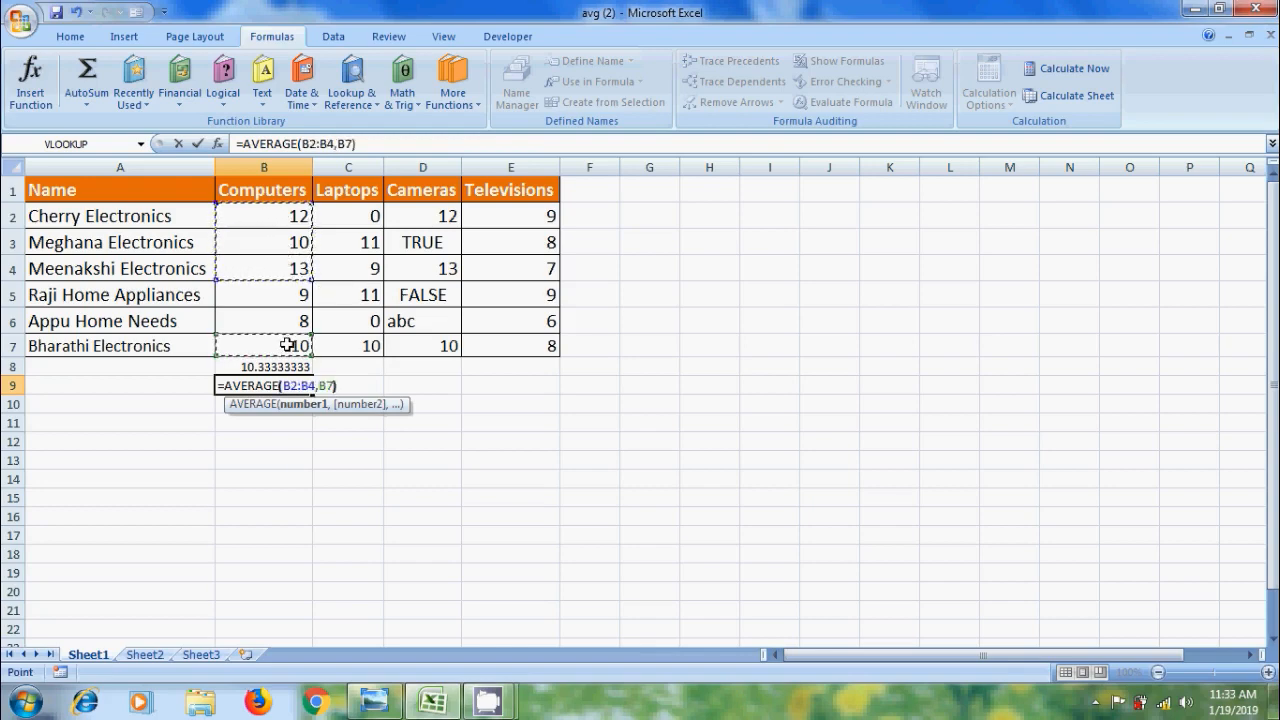
pyautogui.write(')')
pyautogui.press('Return')
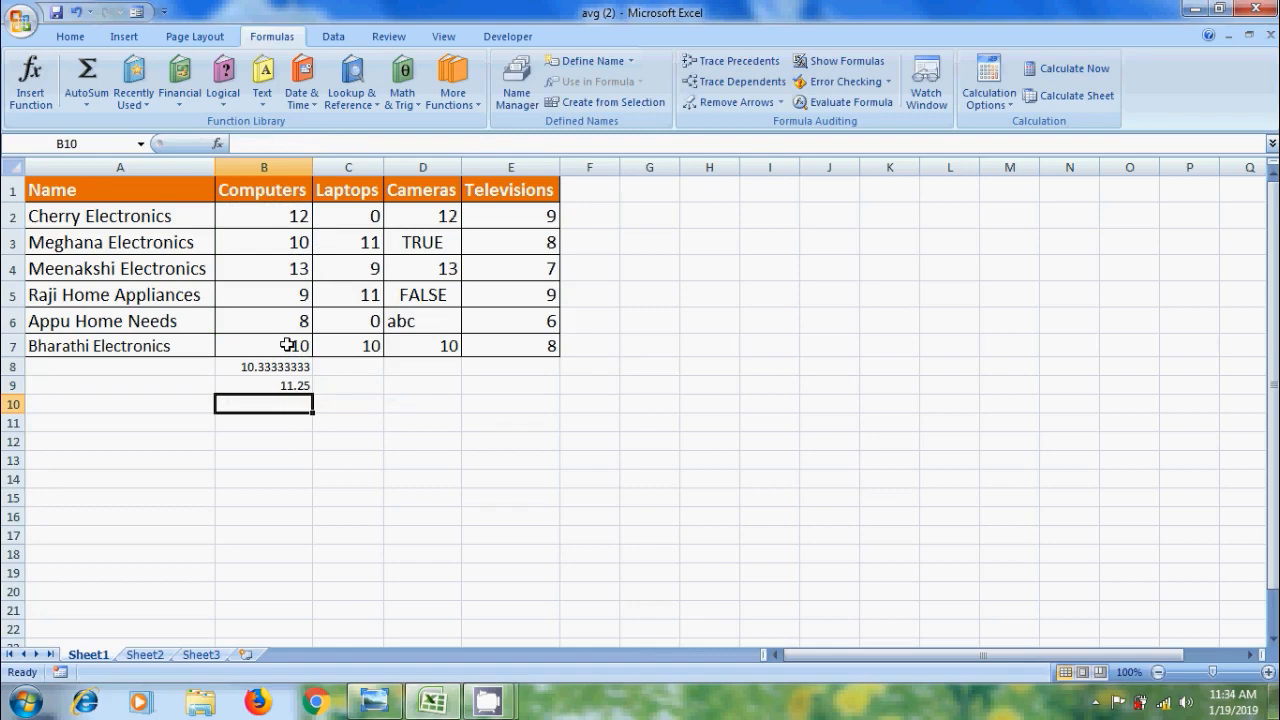
# Round the average in cell B9 to zero decimals by changing its formula to =ROUND(AVERAGE(B2:B4,B7),0).
pyautogui.click(292, 386)
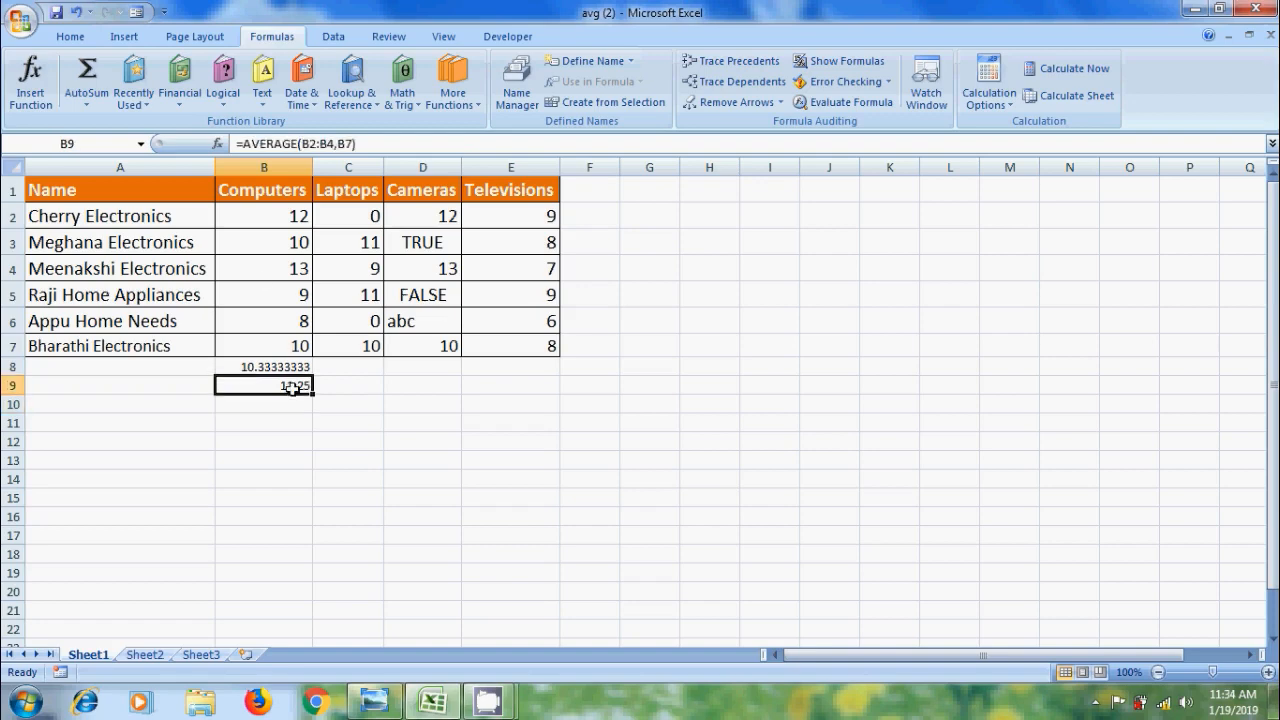
pyautogui.click(245, 144)
pyautogui.write('round')
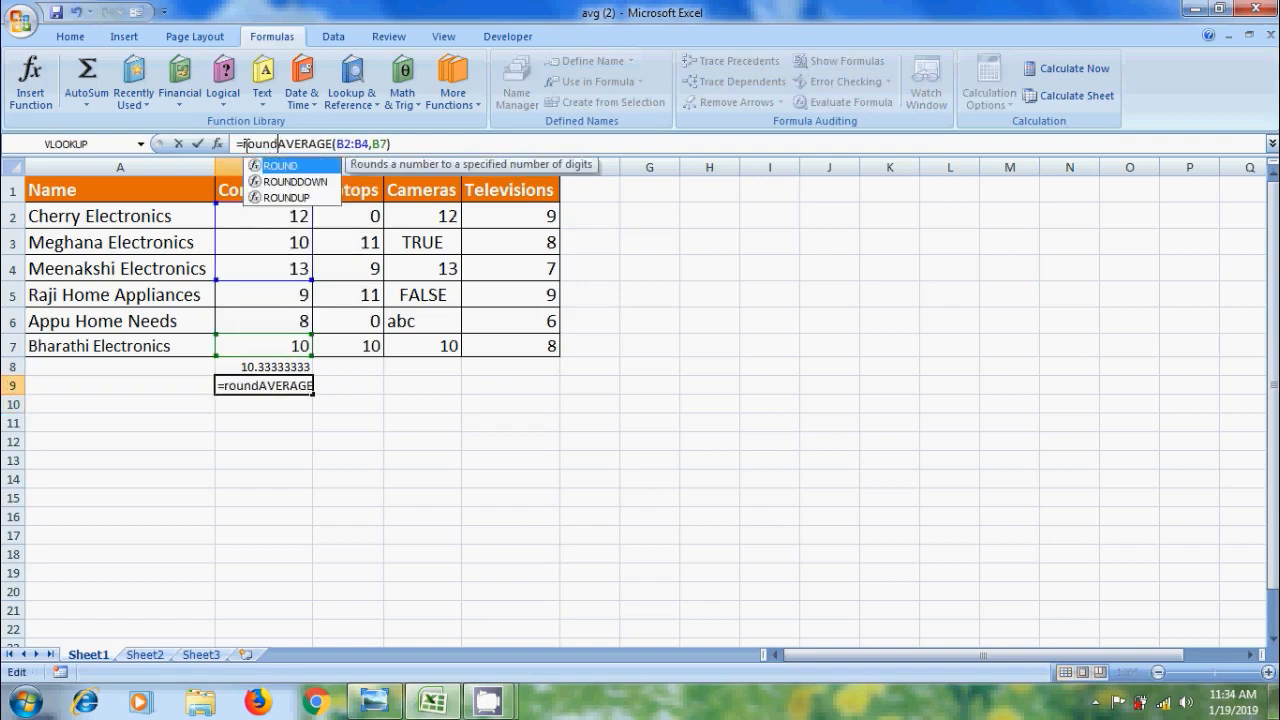
pyautogui.doubleClick(294, 165)
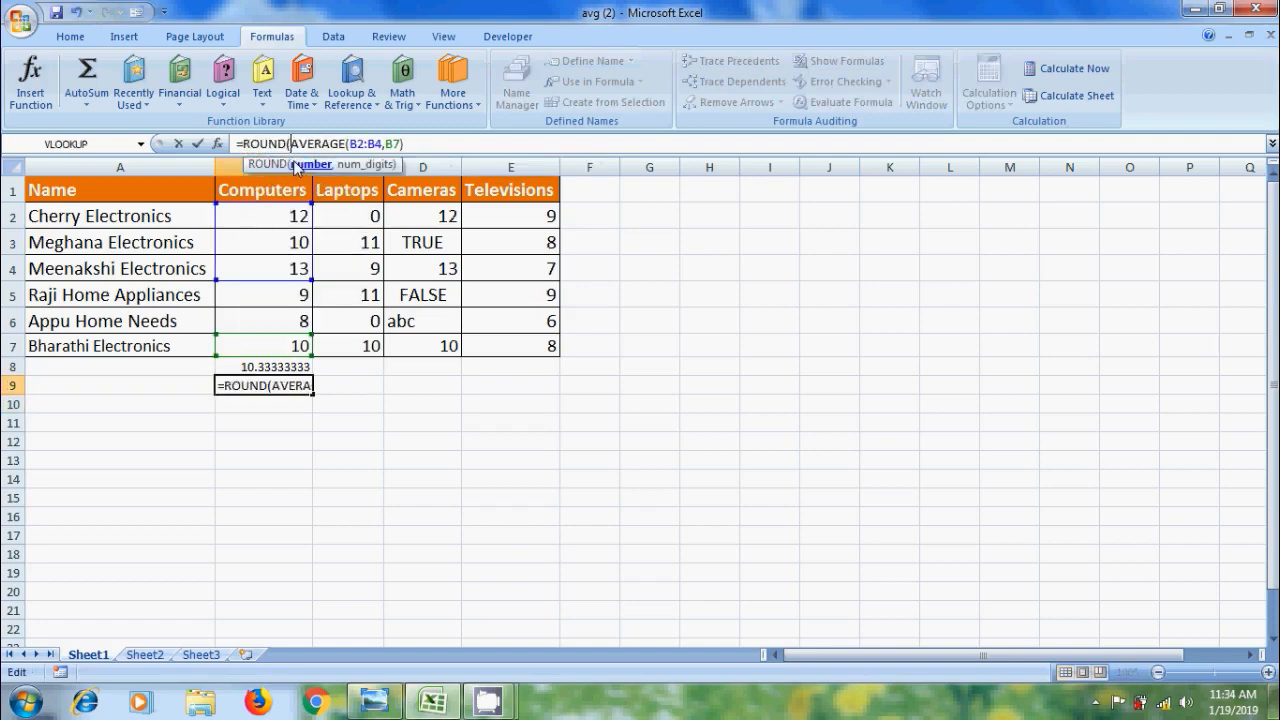
pyautogui.click(422, 144)
pyautogui.write(',0')
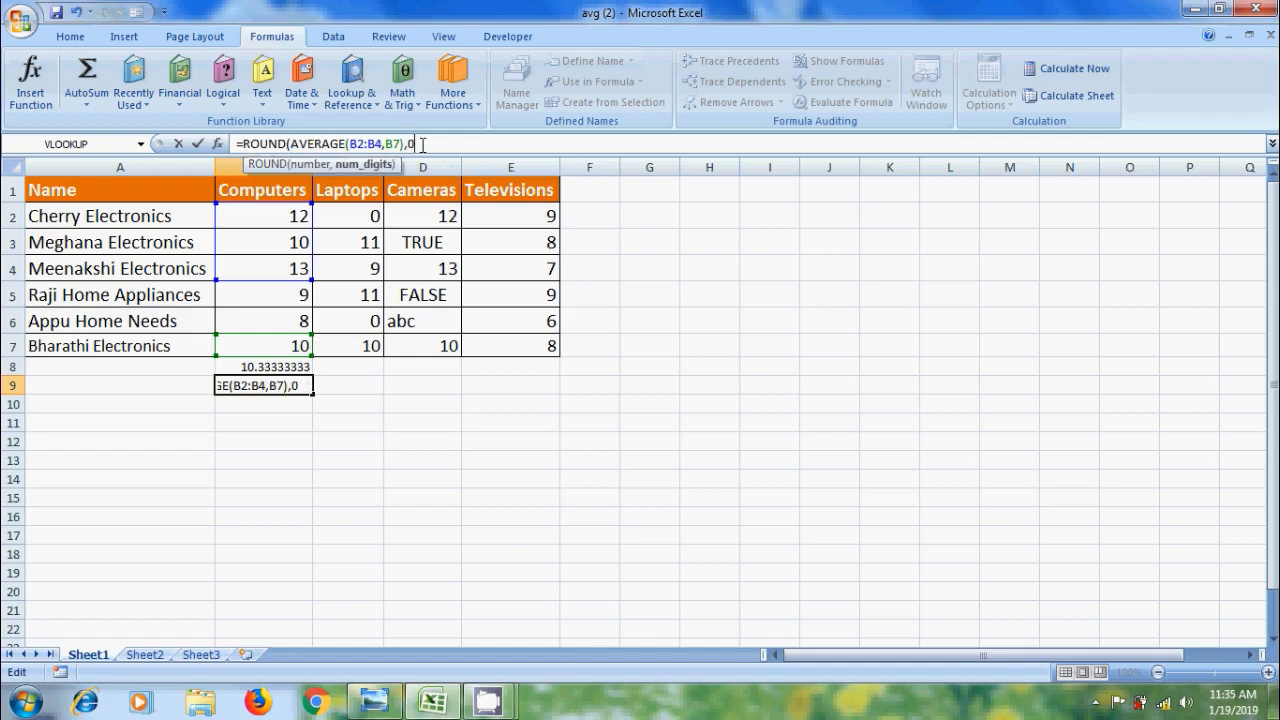
pyautogui.write(')')
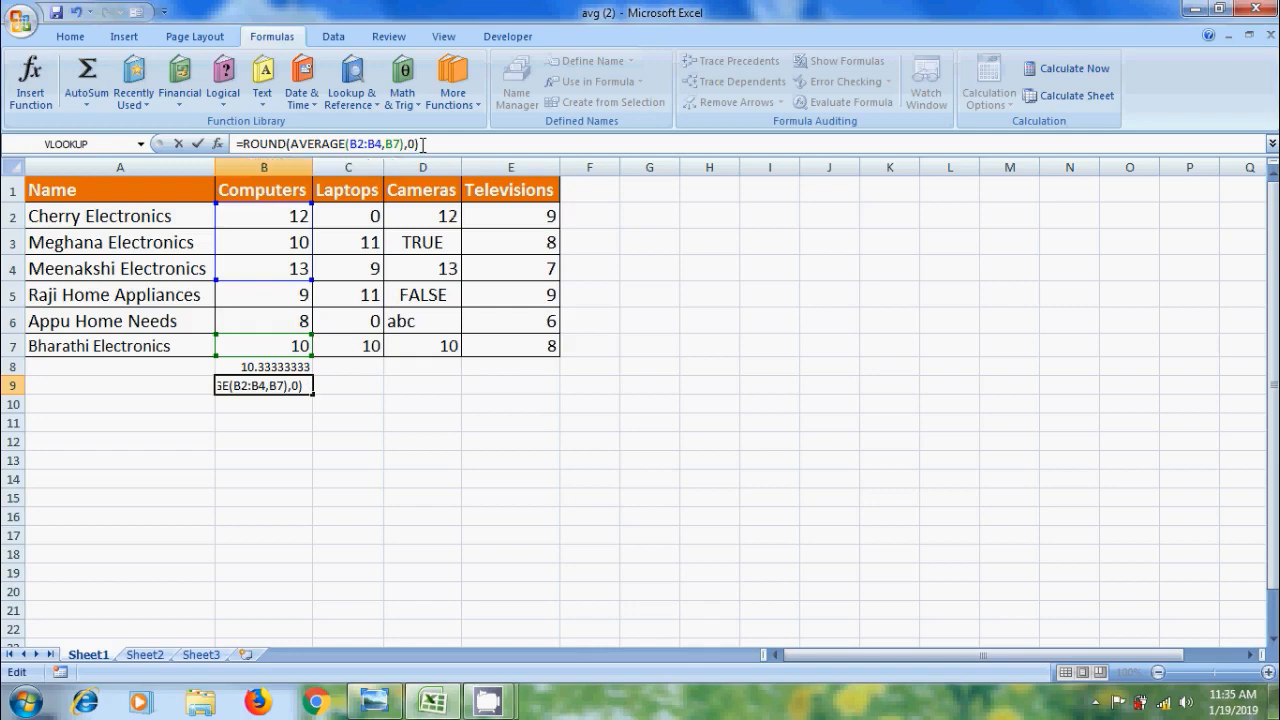
pyautogui.press('Return')
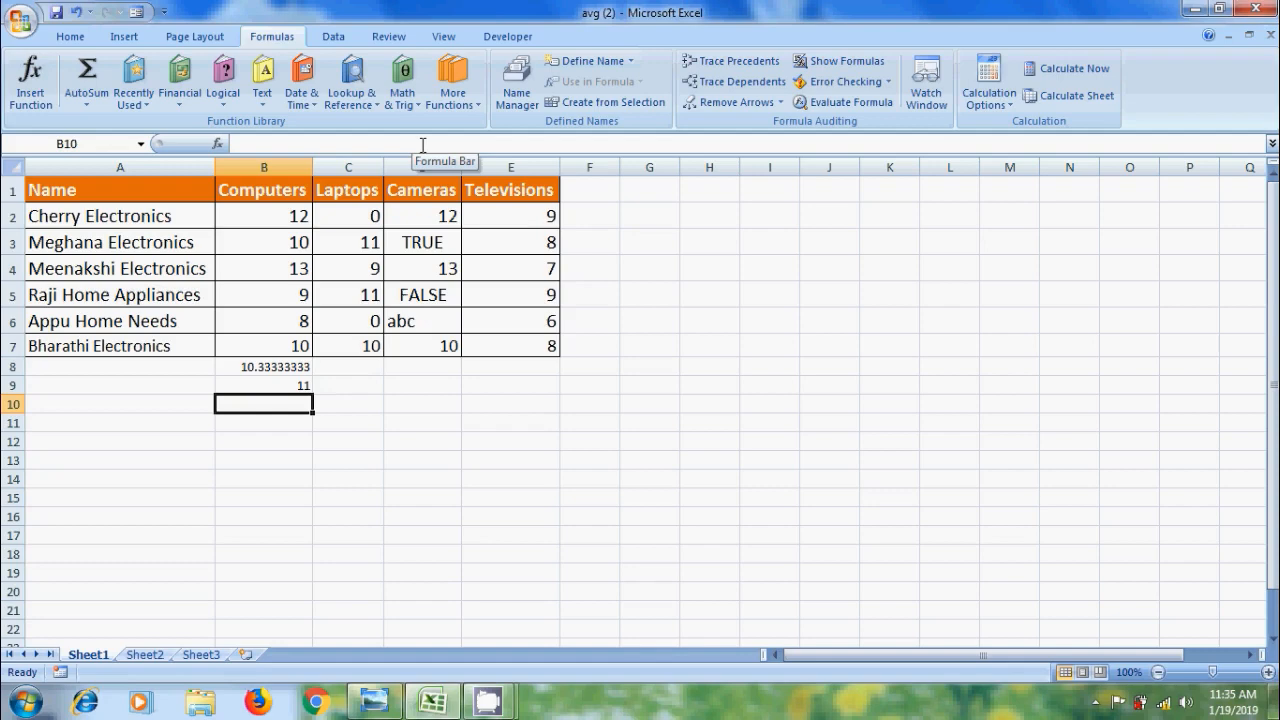
# Average the Bharathi Electronics row in cell F7 from individual cell references with =AVERAGE(b7,c7,d7,e7).
pyautogui.click(596, 347)
pyautogui.write('=average')
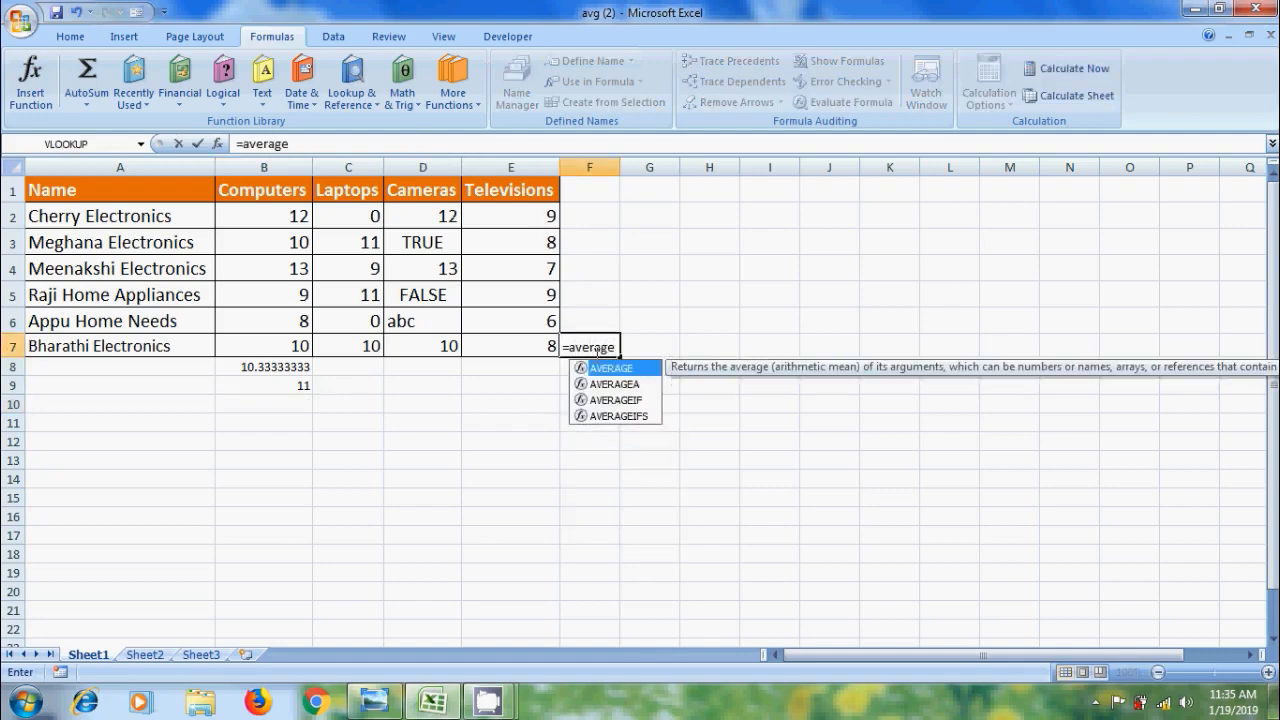
pyautogui.doubleClick(609, 370)
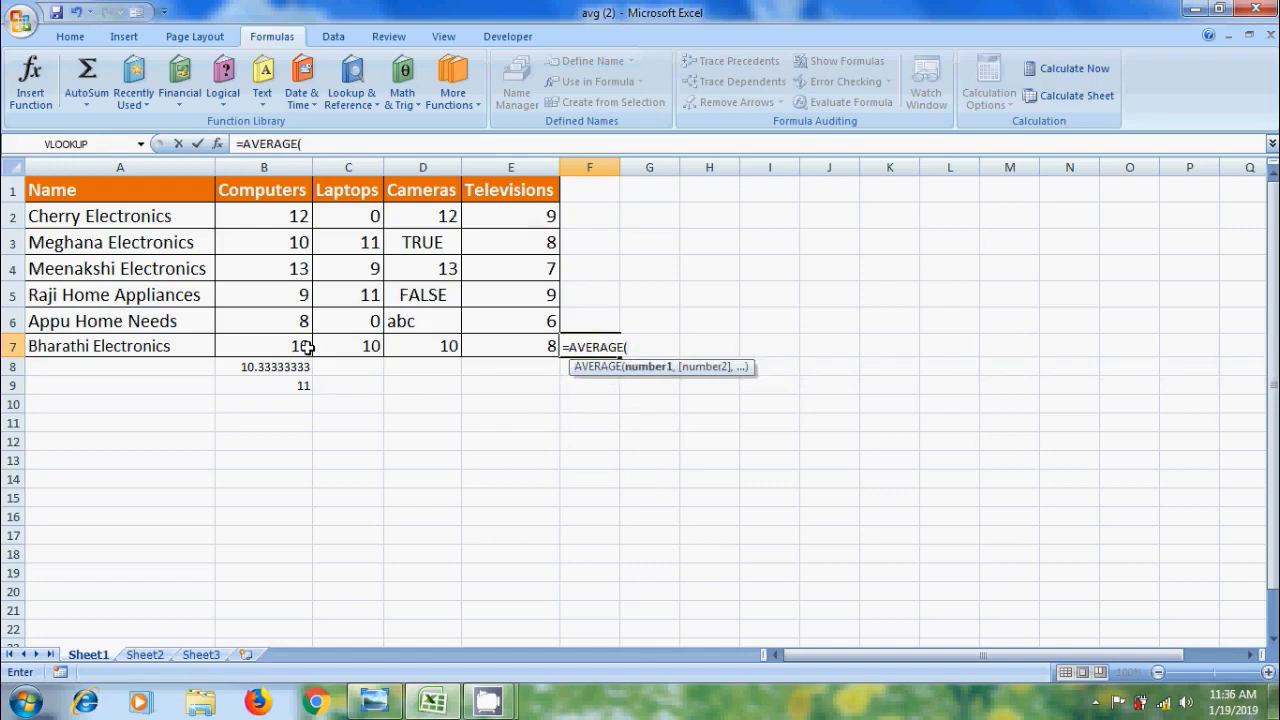
pyautogui.write('b7')
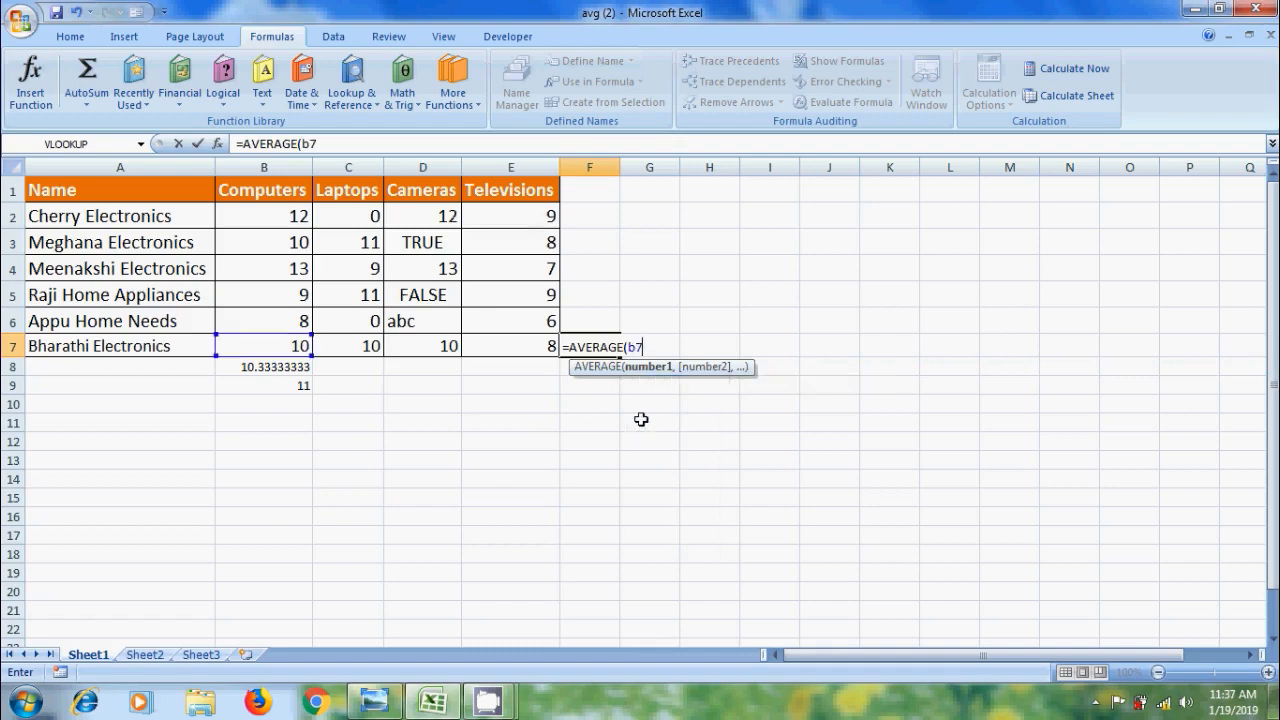
pyautogui.write(',c7,')
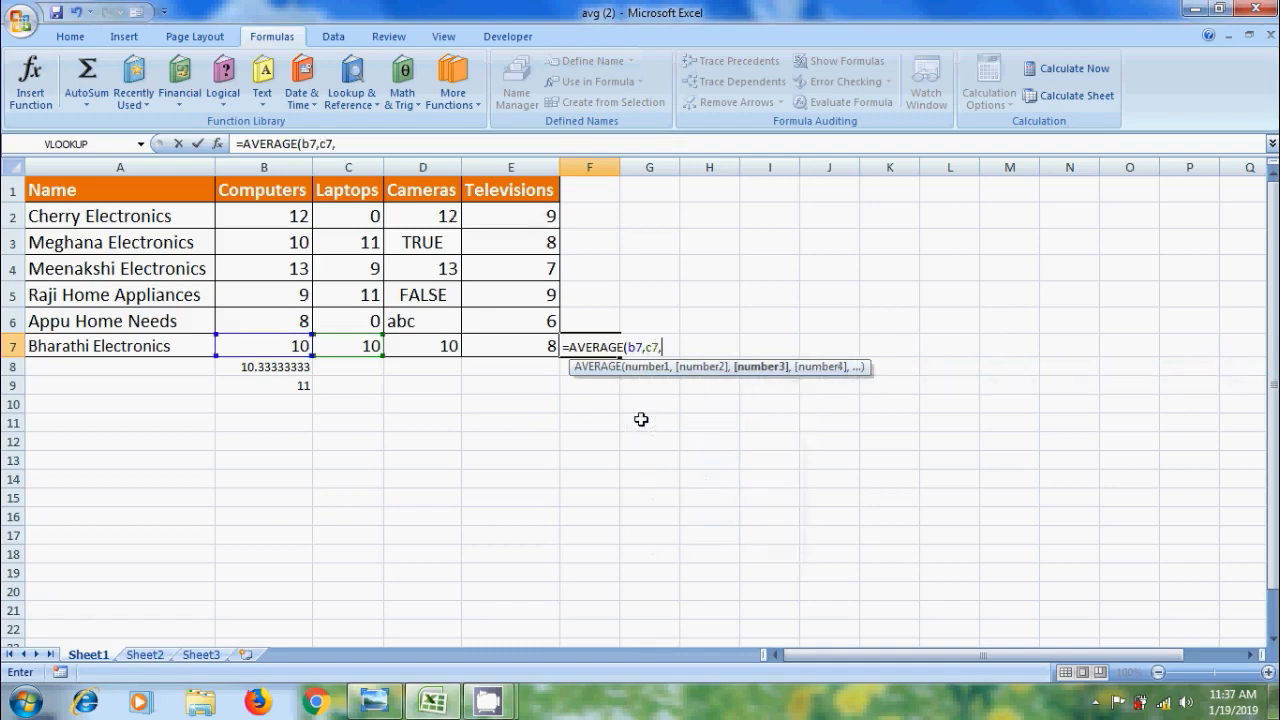
pyautogui.write('d7,e7')
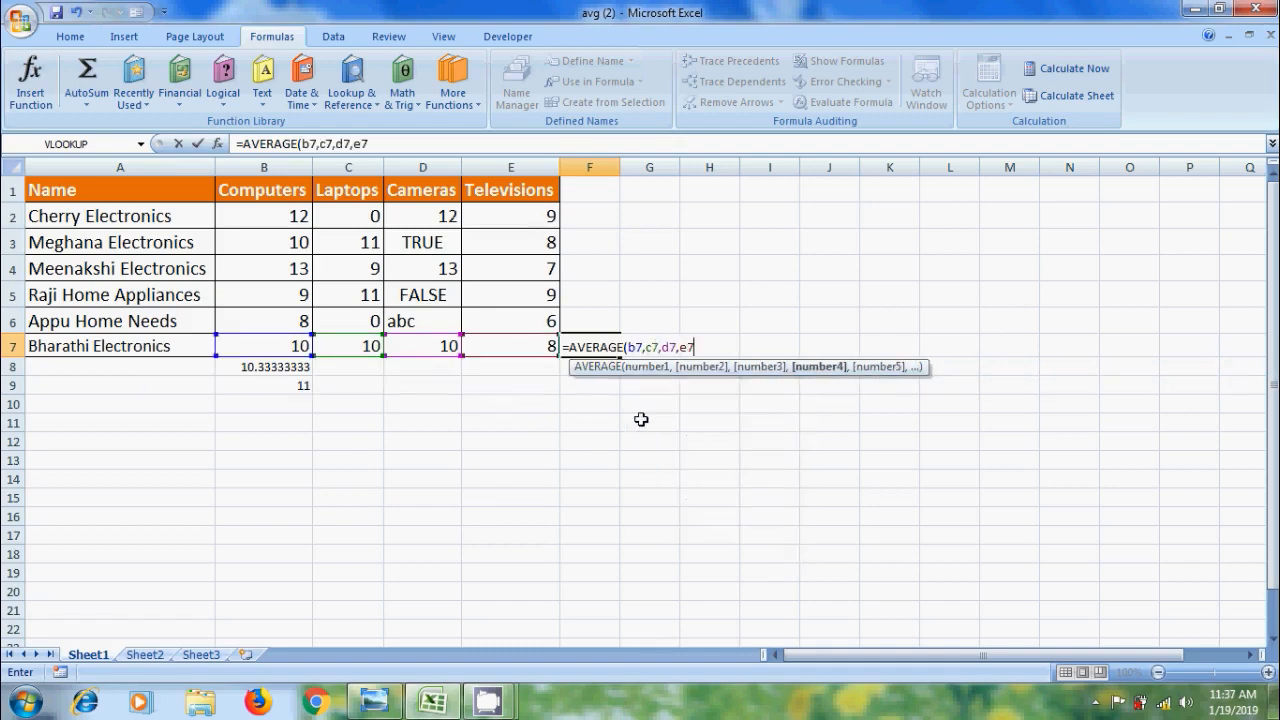
pyautogui.write(')')
pyautogui.press('Return')
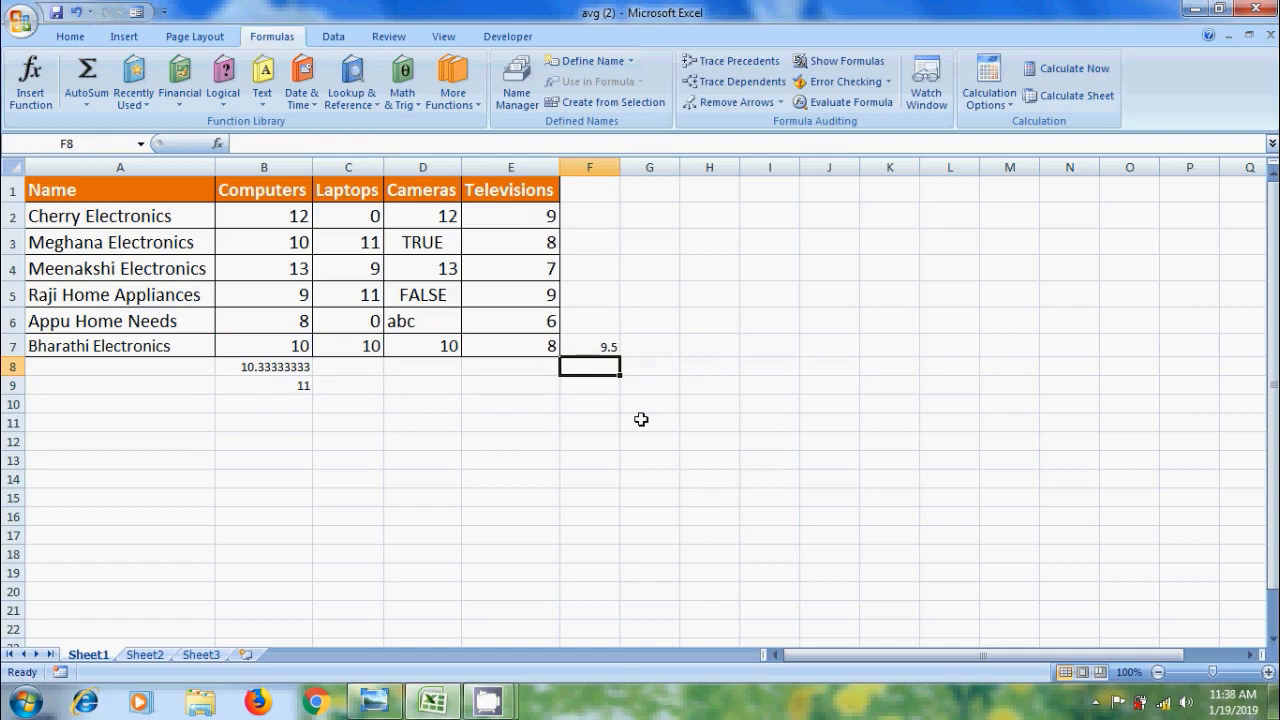
# Calculate the average of the Cameras column in cell D8 with =AVERAGE(D2:D7).
pyautogui.click(420, 368)
pyautogui.write('=ave')
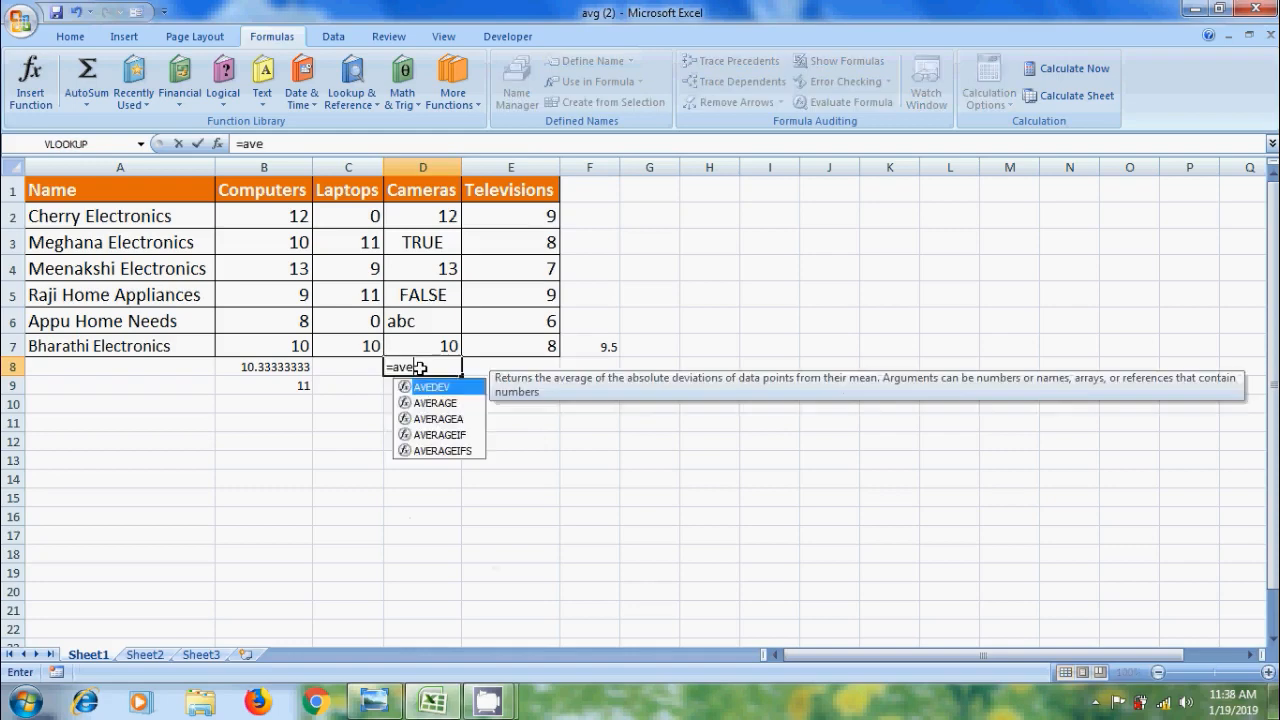
pyautogui.press('Down')
pyautogui.press('Tab')
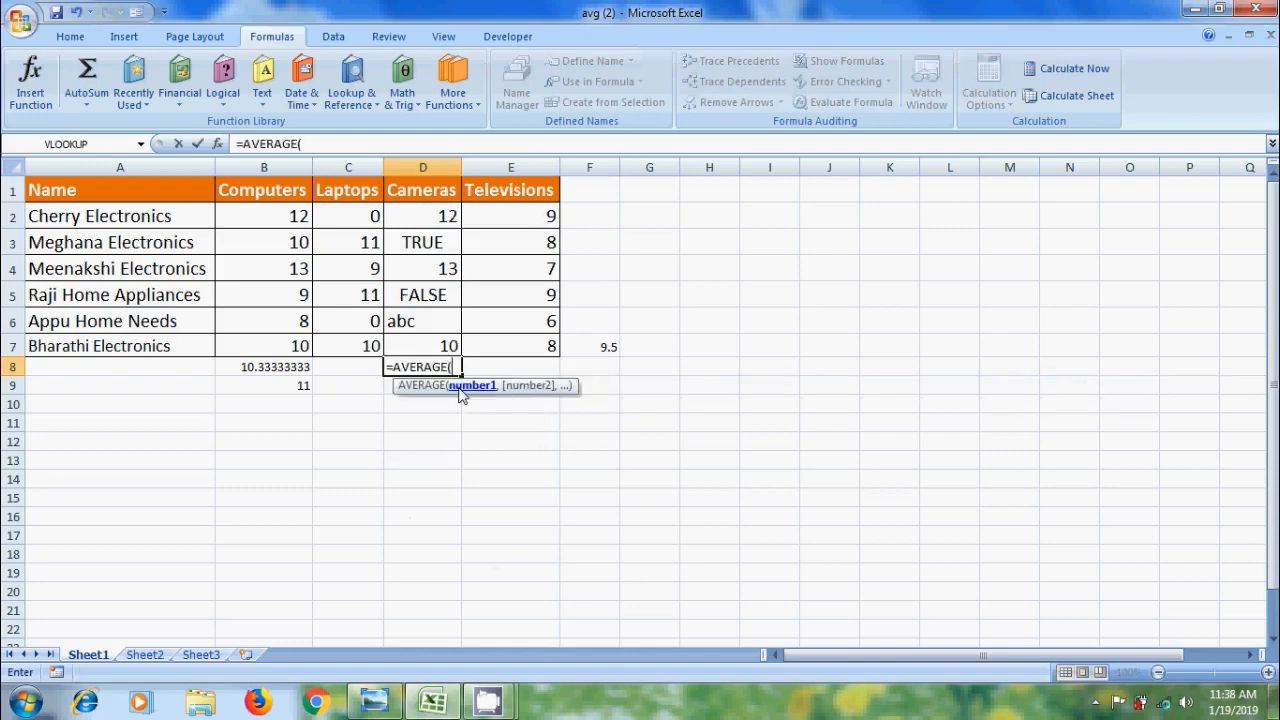
pyautogui.moveTo(448, 216); pyautogui.dragTo(445, 345)
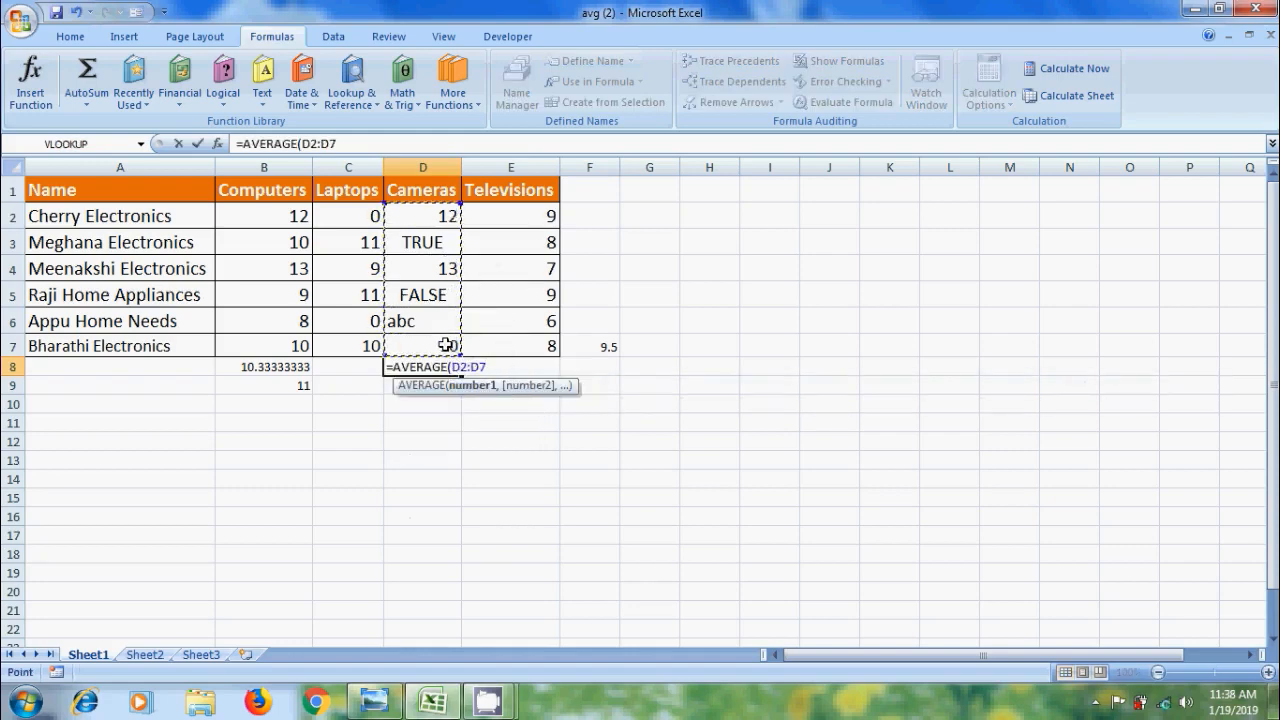
pyautogui.write(')')
pyautogui.press('Return')
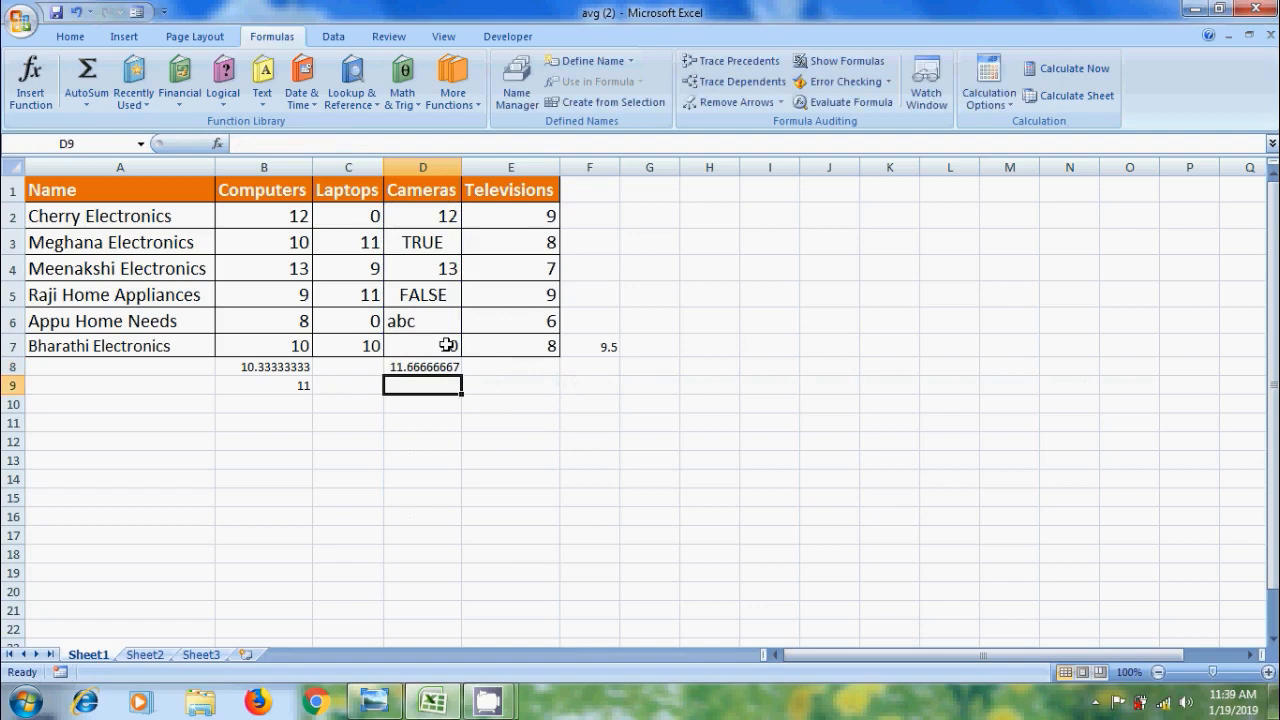
# Average the Cameras column including its logical and text values in cell D9 with =AVERAGEA(D2:D7).
pyautogui.write('=aver')
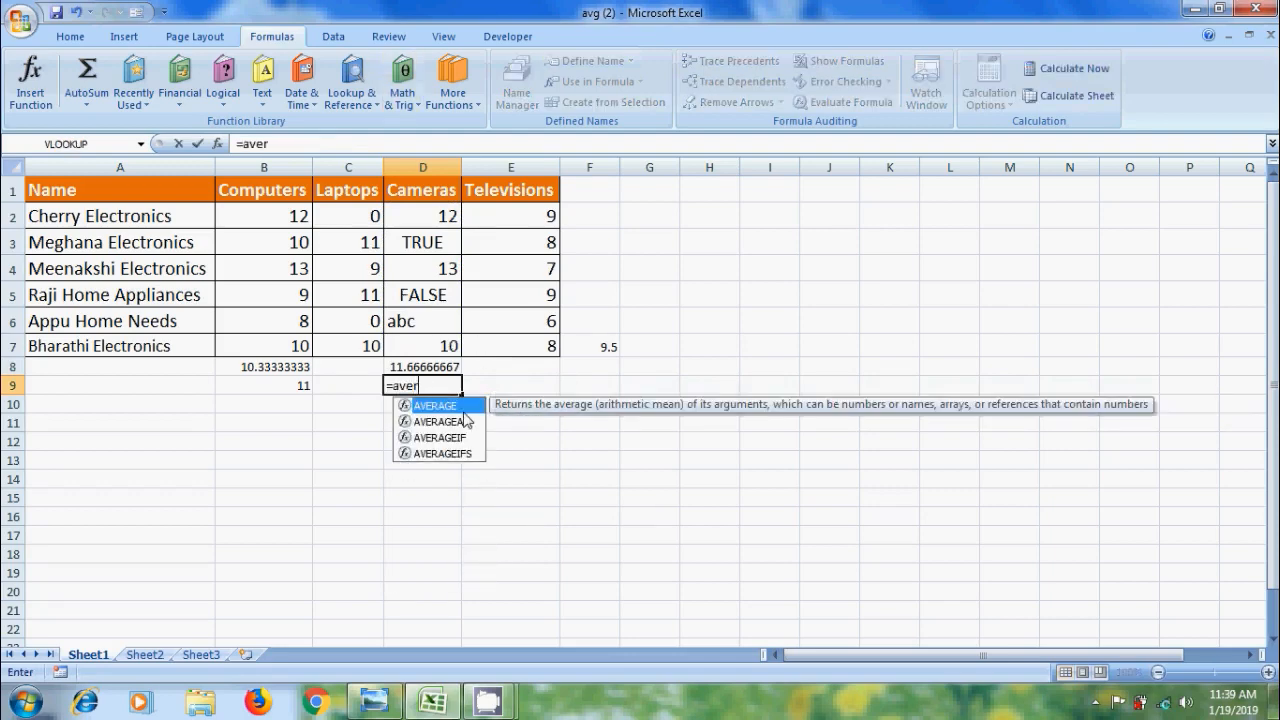
pyautogui.doubleClick(457, 422)
pyautogui.moveTo(438, 214); pyautogui.dragTo(438, 350)
pyautogui.write(')')
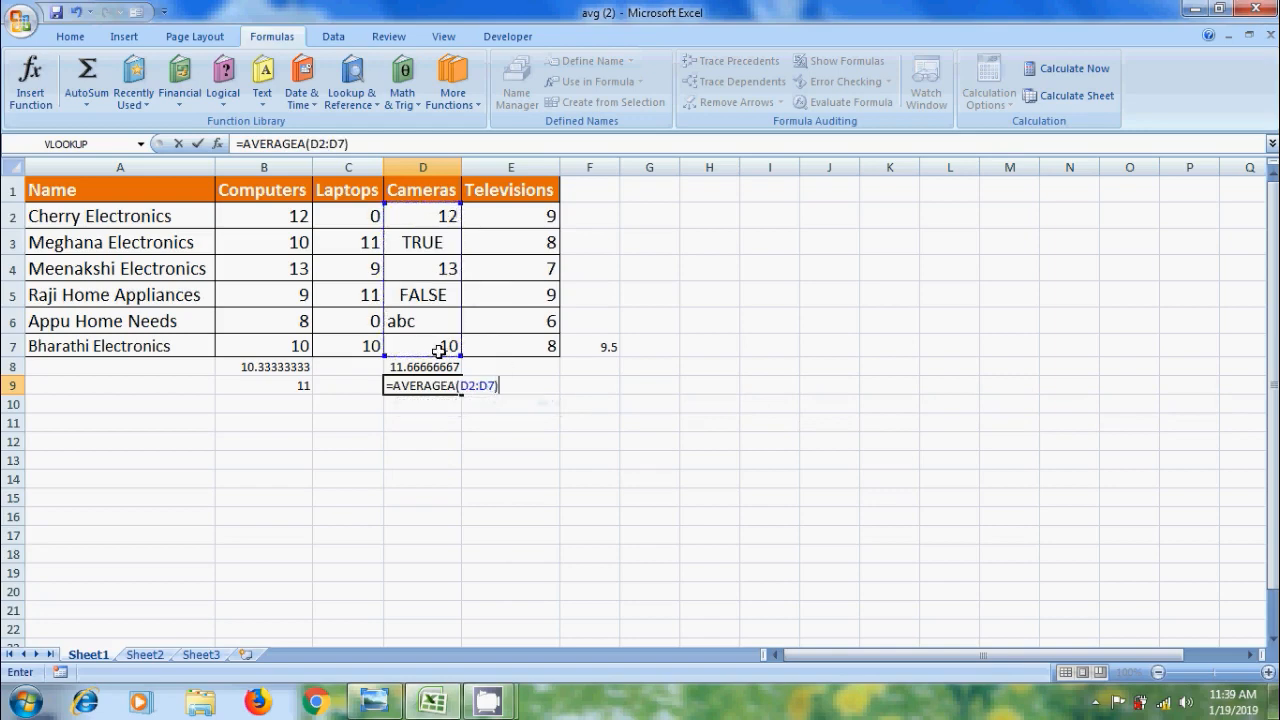
pyautogui.press('Return')
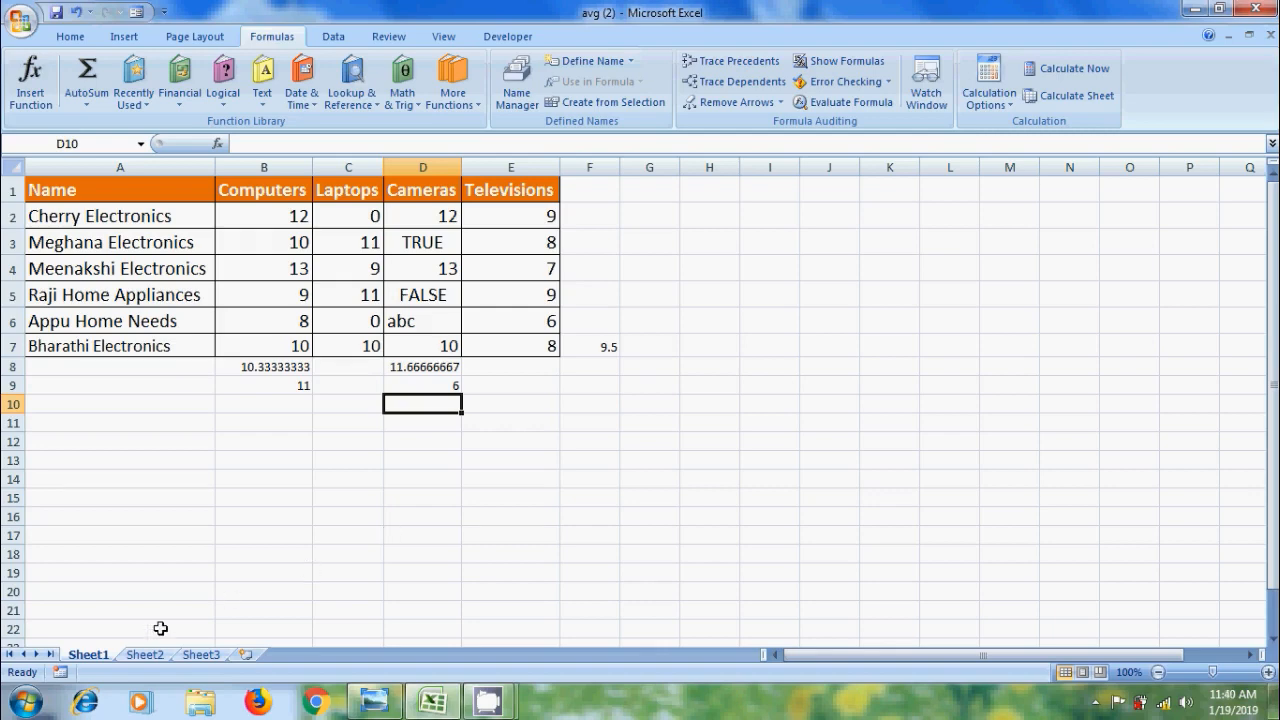
# On Sheet2, average the sales of rows matching exactly Bananas in cell C11 with =AVERAGEIF(A2:A10,"Bananas",C2:C10).
pyautogui.click(145, 655)
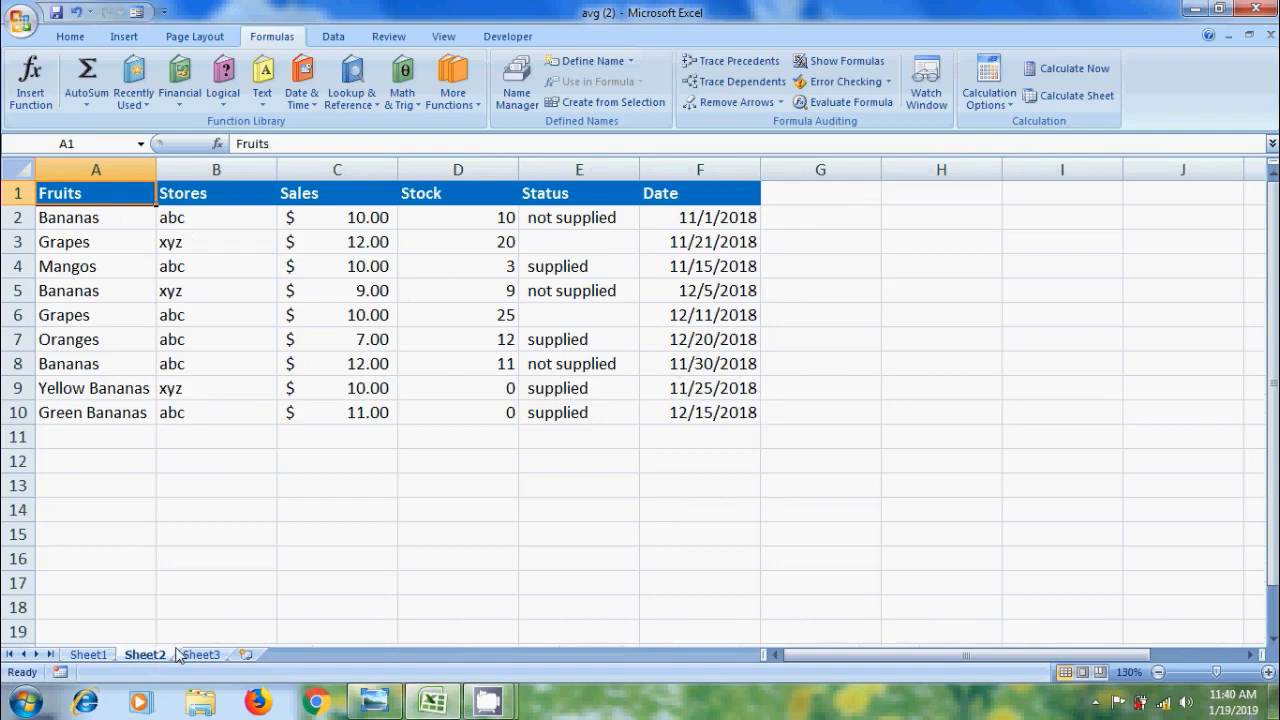
pyautogui.click(358, 439)
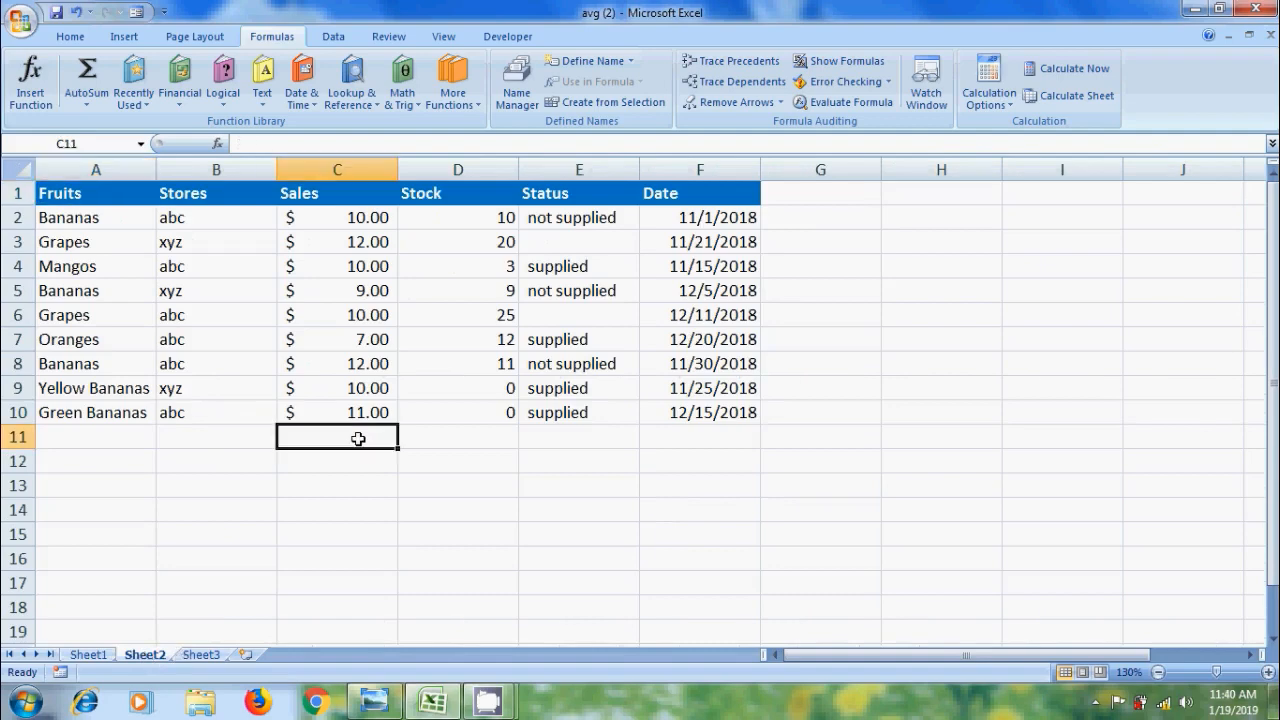
pyautogui.write('=aver')
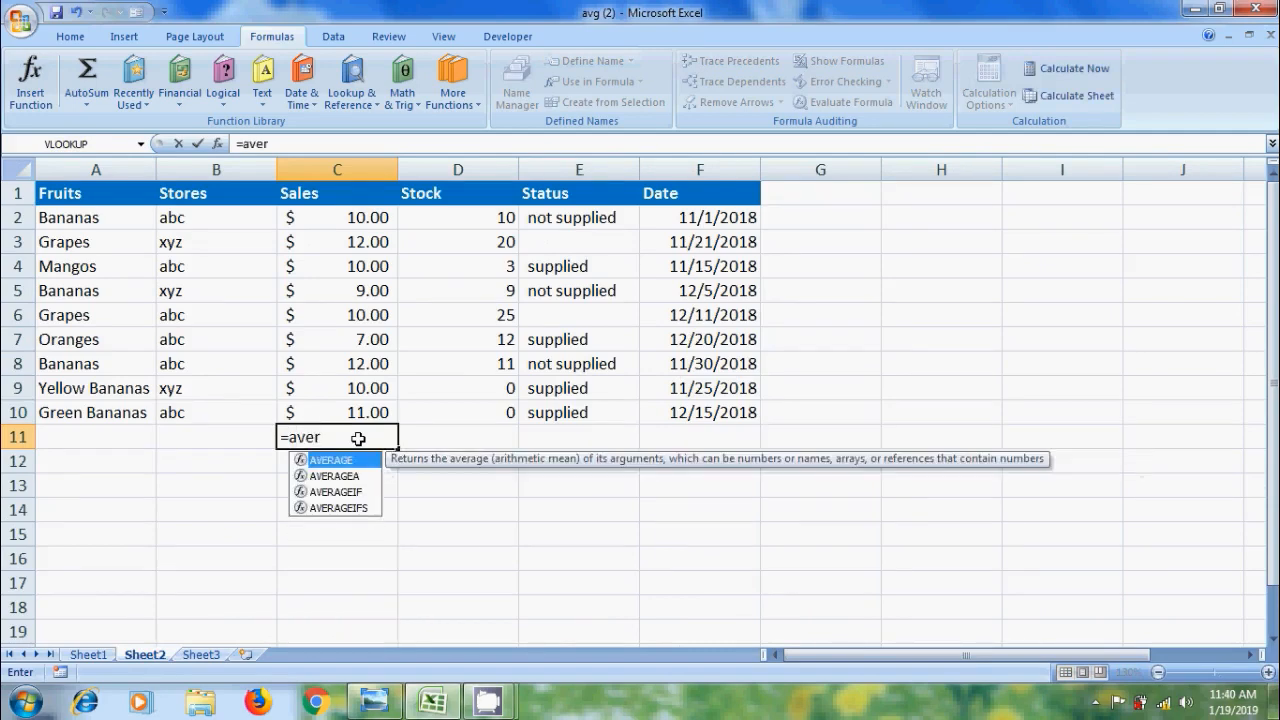
pyautogui.doubleClick(350, 493)
pyautogui.moveTo(106, 210); pyautogui.dragTo(119, 409)
pyautogui.write(',')
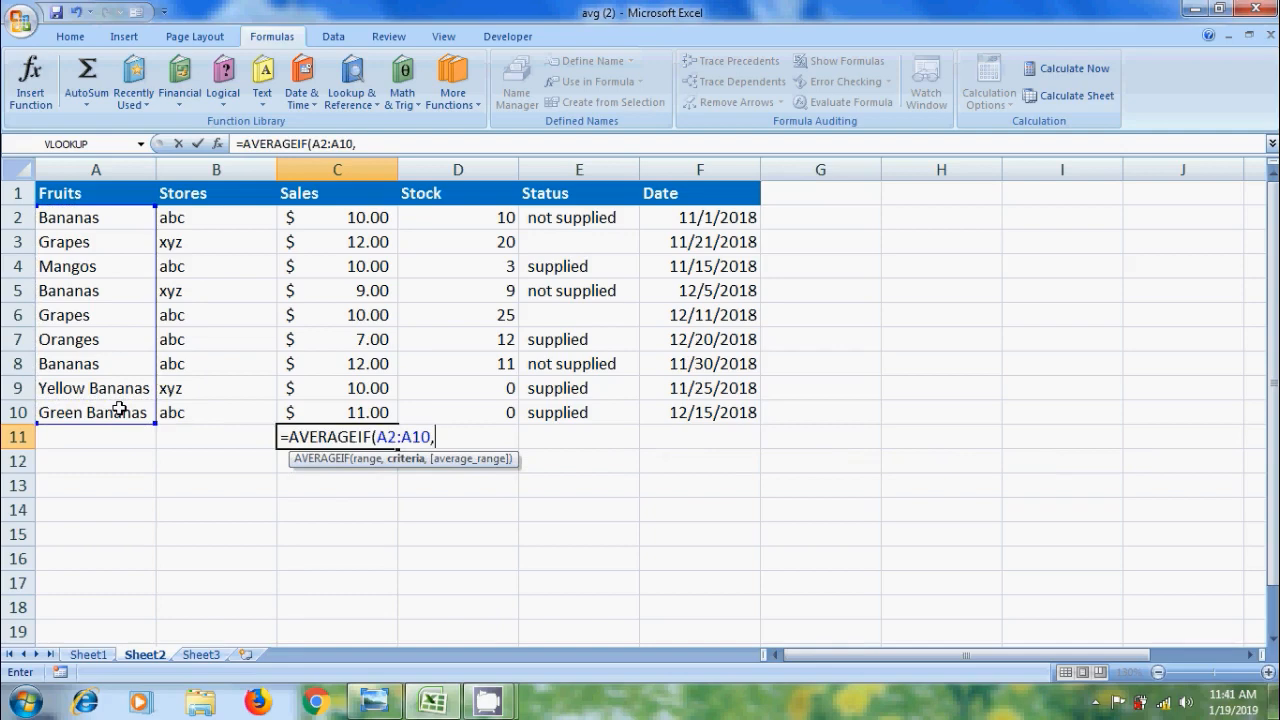
pyautogui.write('"Banana')
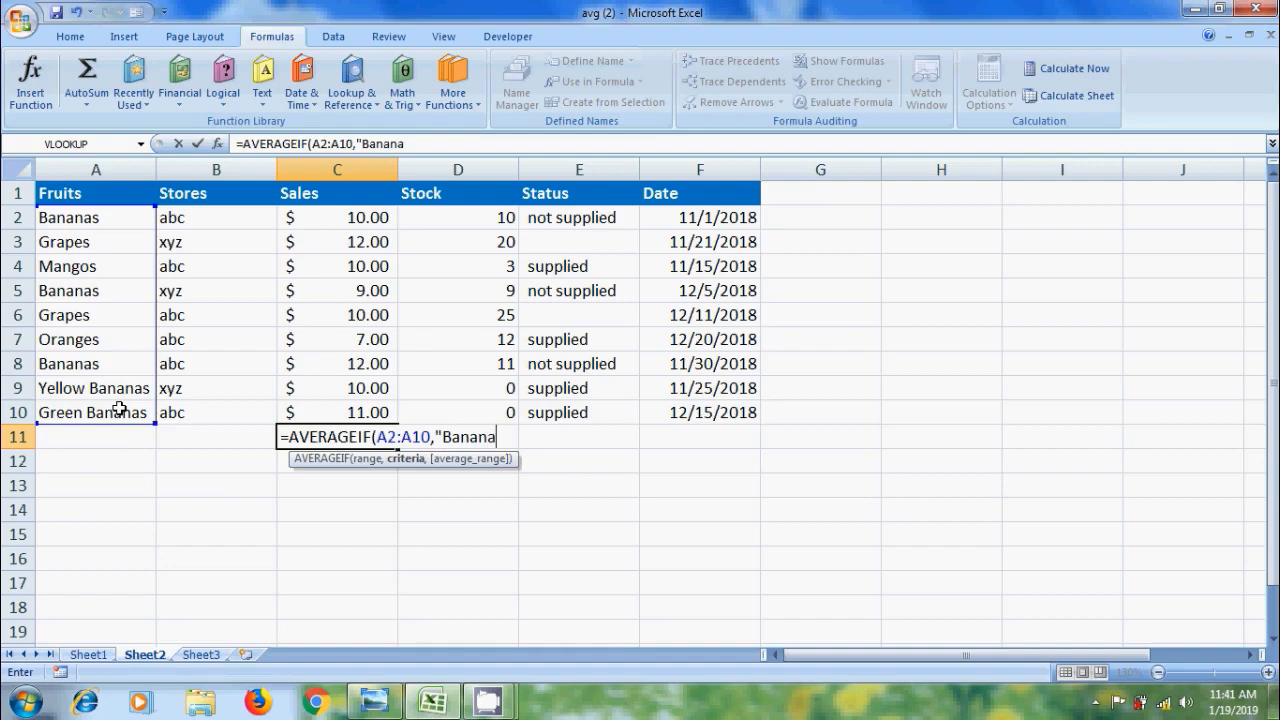
pyautogui.write('s",')
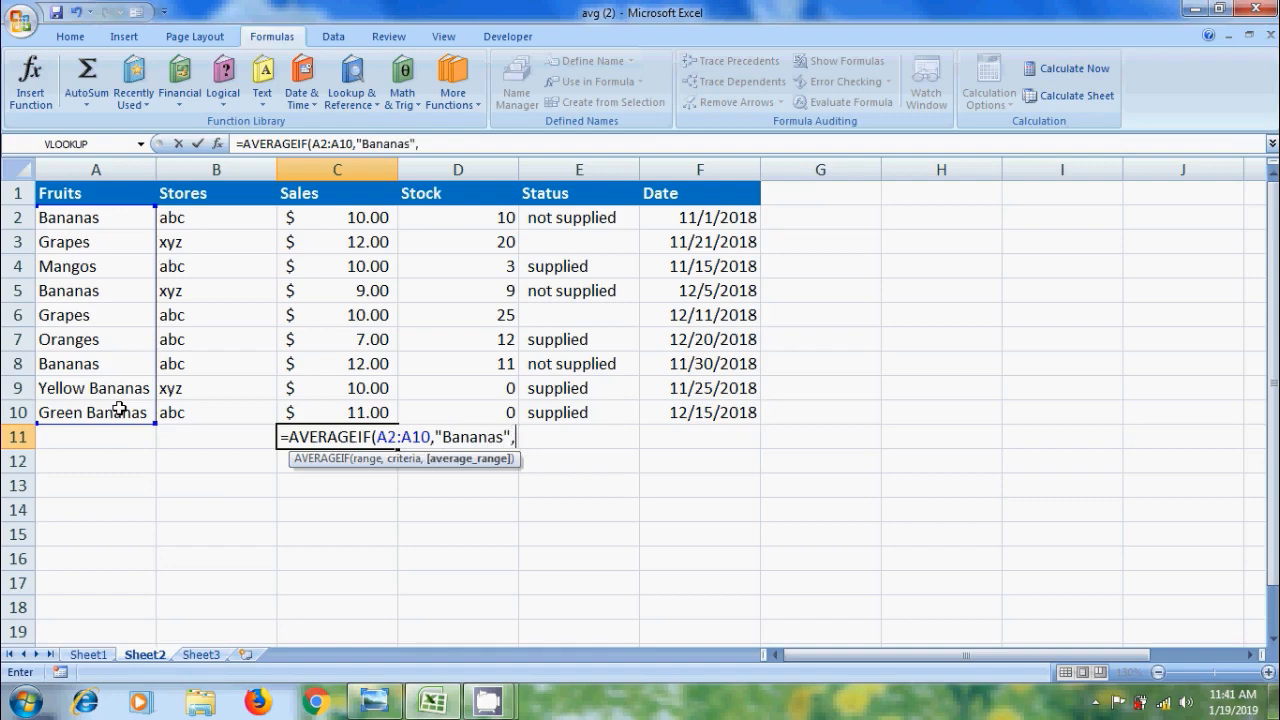
pyautogui.moveTo(349, 214); pyautogui.dragTo(362, 406)
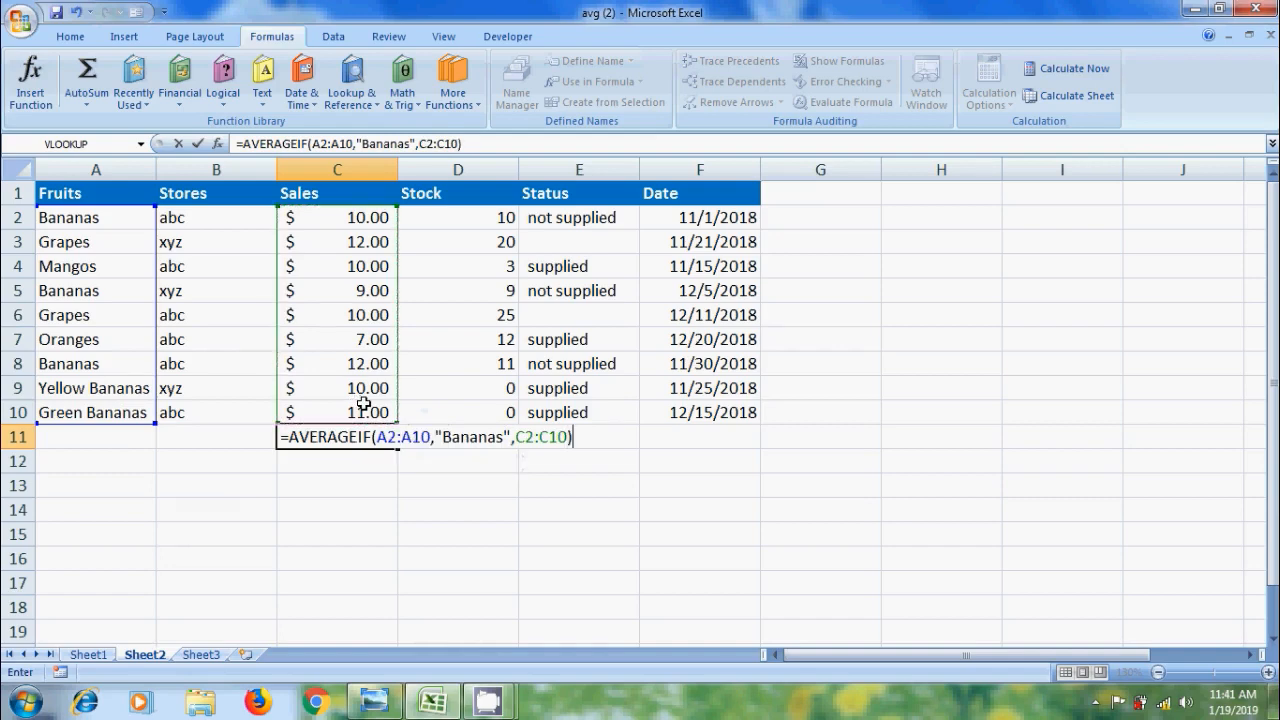
pyautogui.press('Return')
pyautogui.click(340, 217)
pyautogui.click(346, 290)
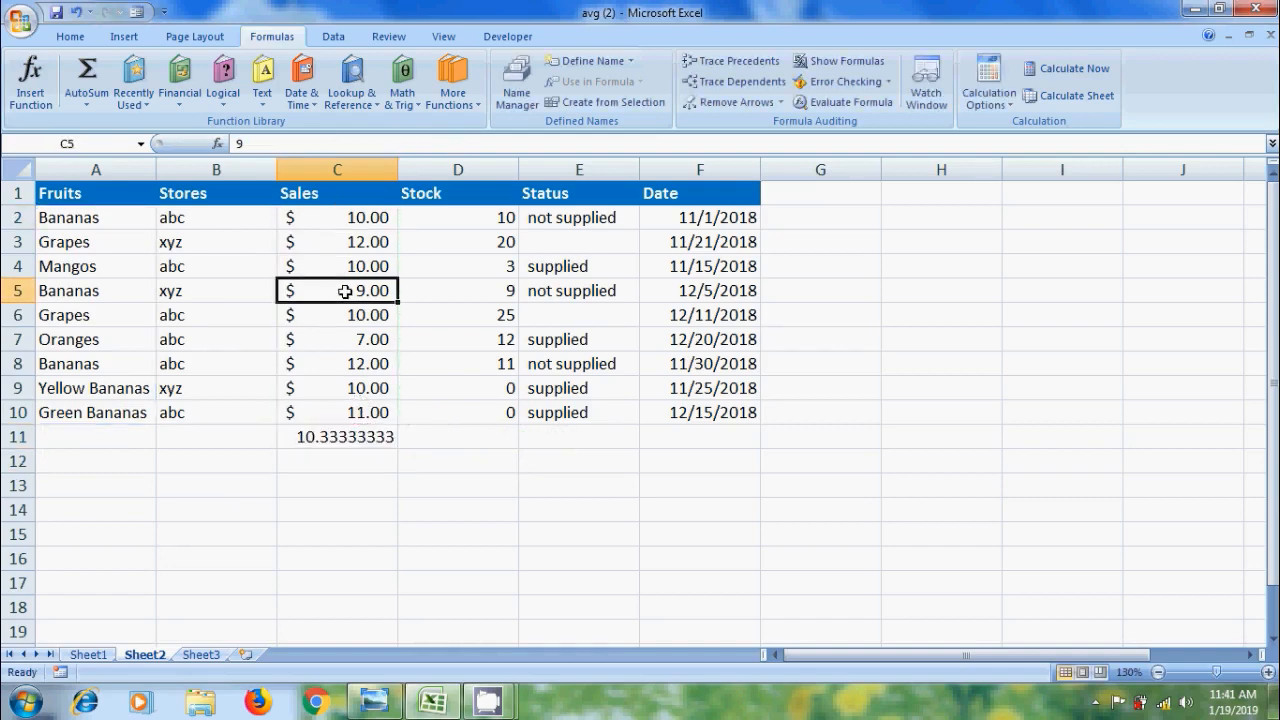
pyautogui.click(351, 363)
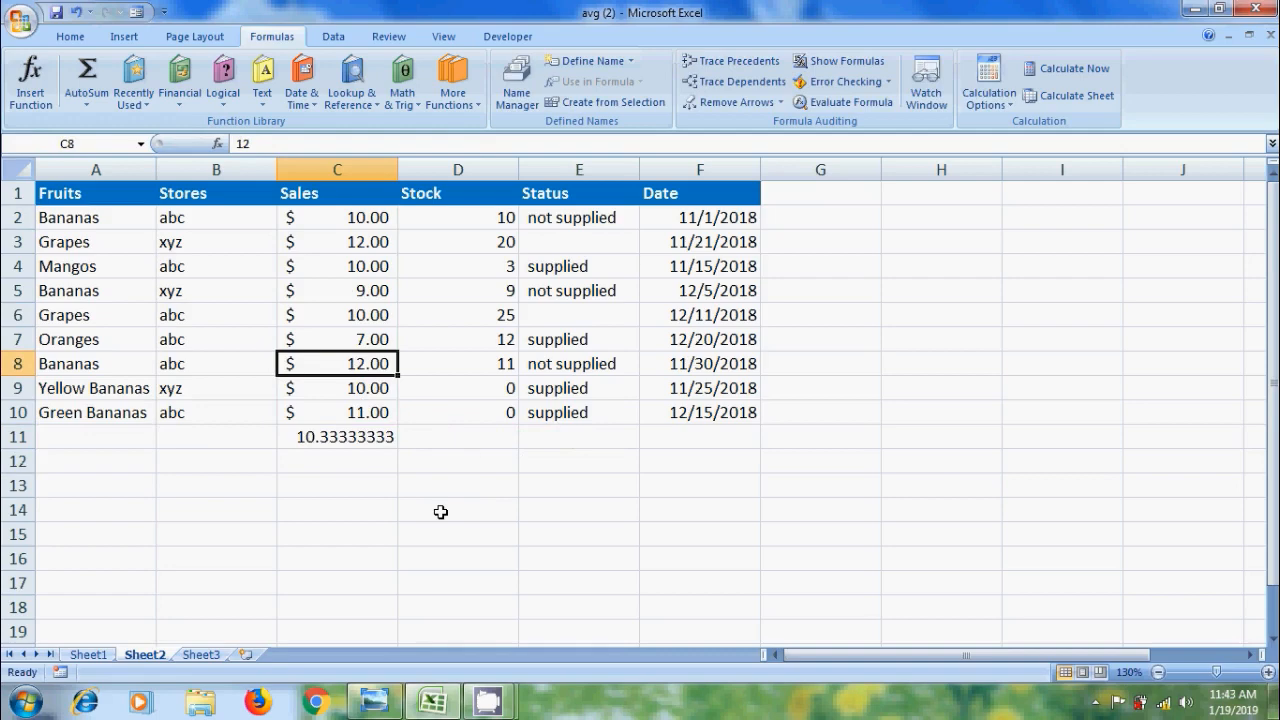
# Average the sales of all fruits ending in Bananas in cell C12 with =AVERAGEIF(A2:A10,"*Bananas",C2:C10).
pyautogui.click(328, 456)
pyautogui.write('=av')
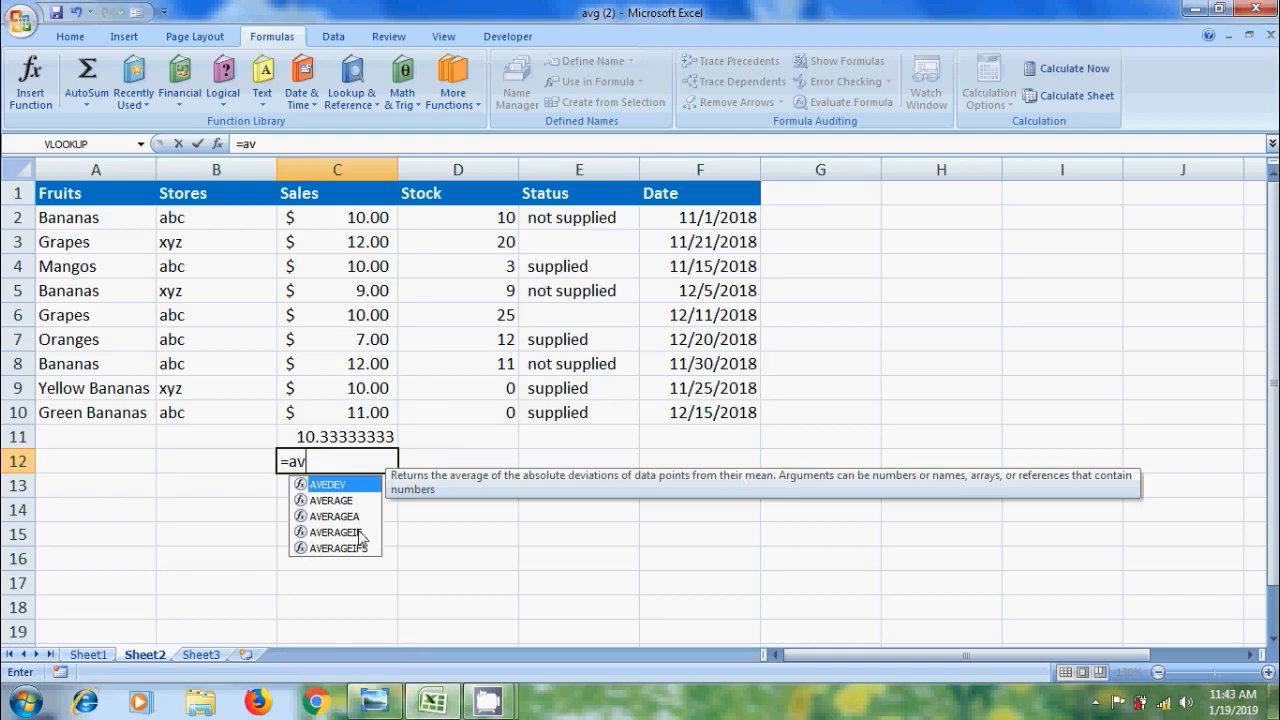
pyautogui.doubleClick(360, 532)
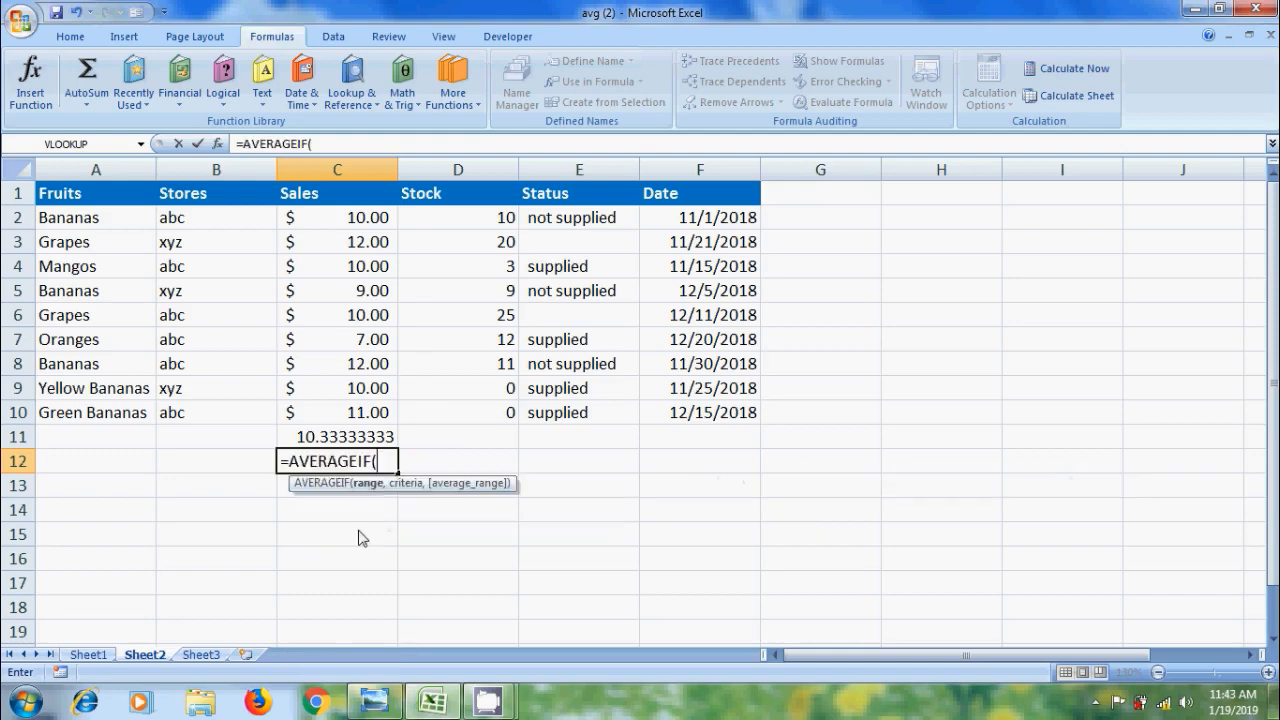
pyautogui.moveTo(117, 216); pyautogui.dragTo(120, 403)
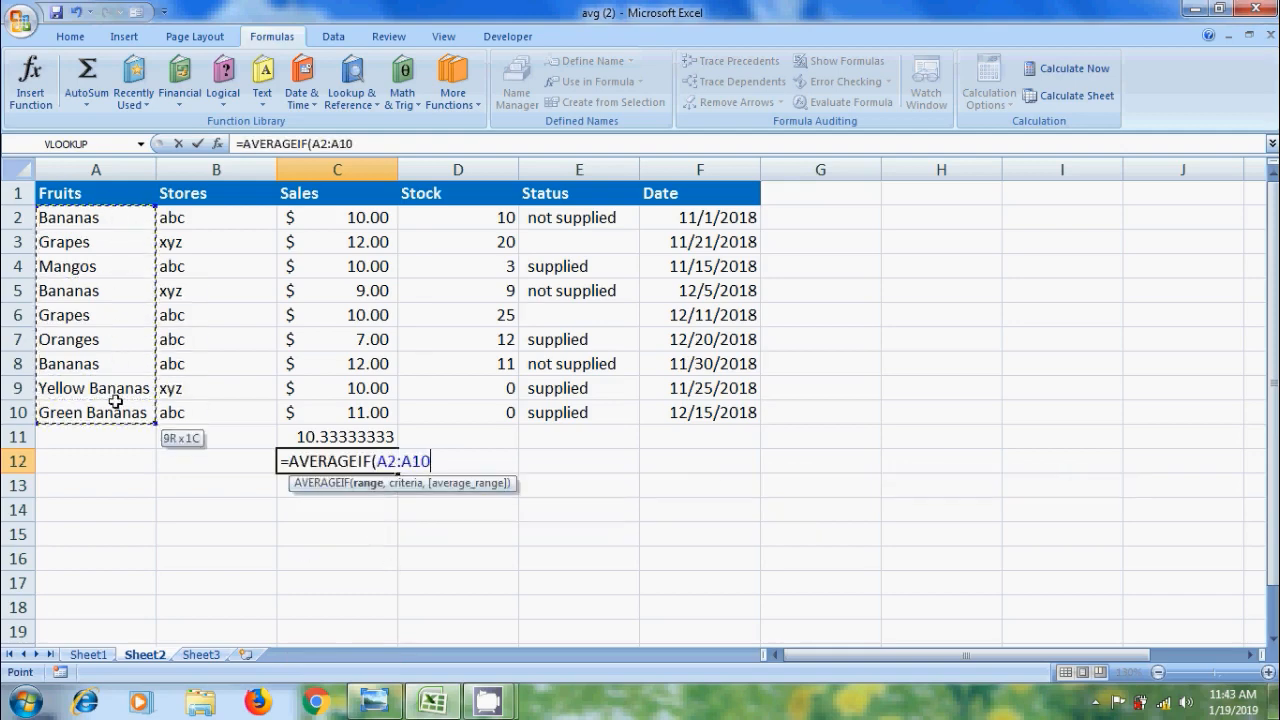
pyautogui.write(',')
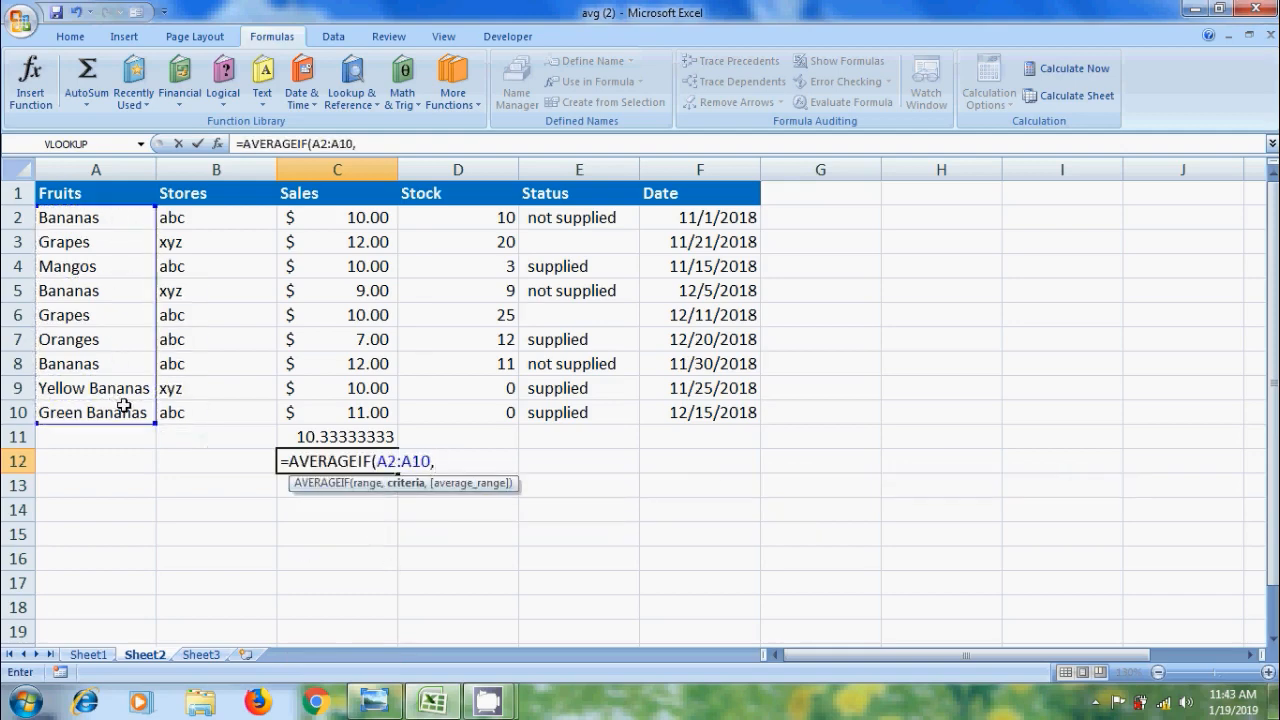
pyautogui.write('"*Bananas",')
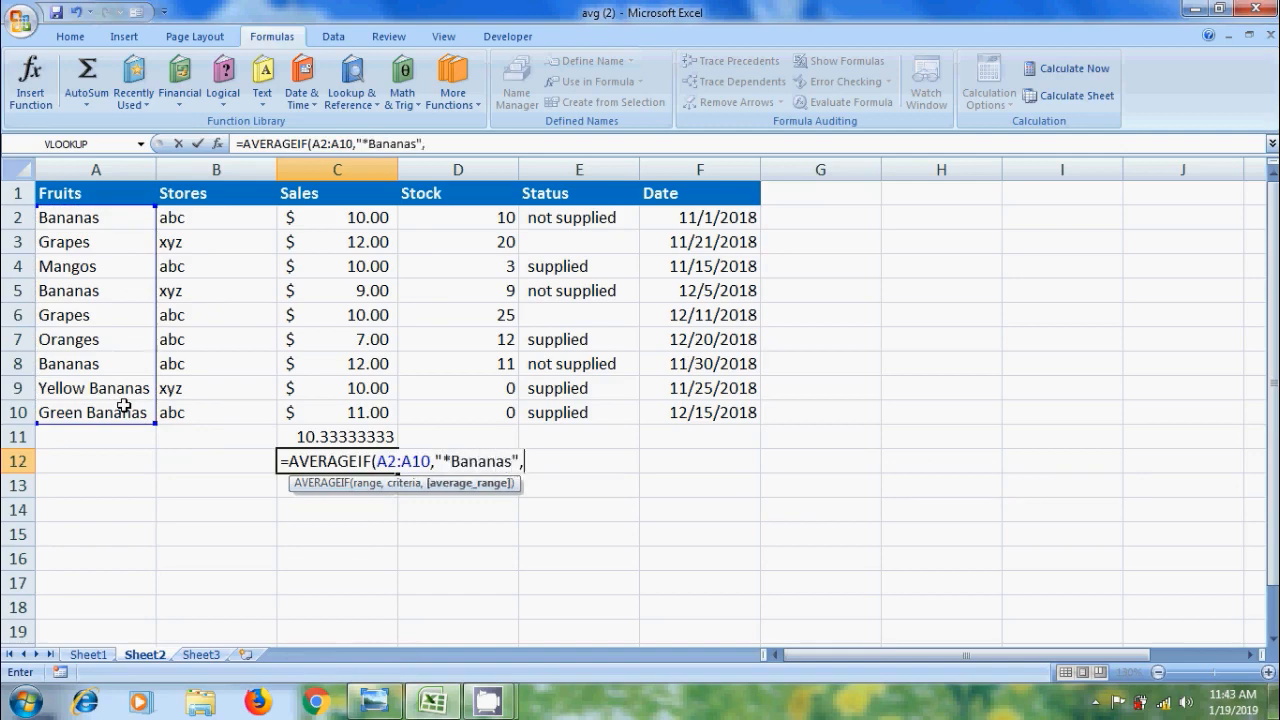
pyautogui.moveTo(349, 217); pyautogui.dragTo(346, 408)
pyautogui.write(')')
pyautogui.press('Return')
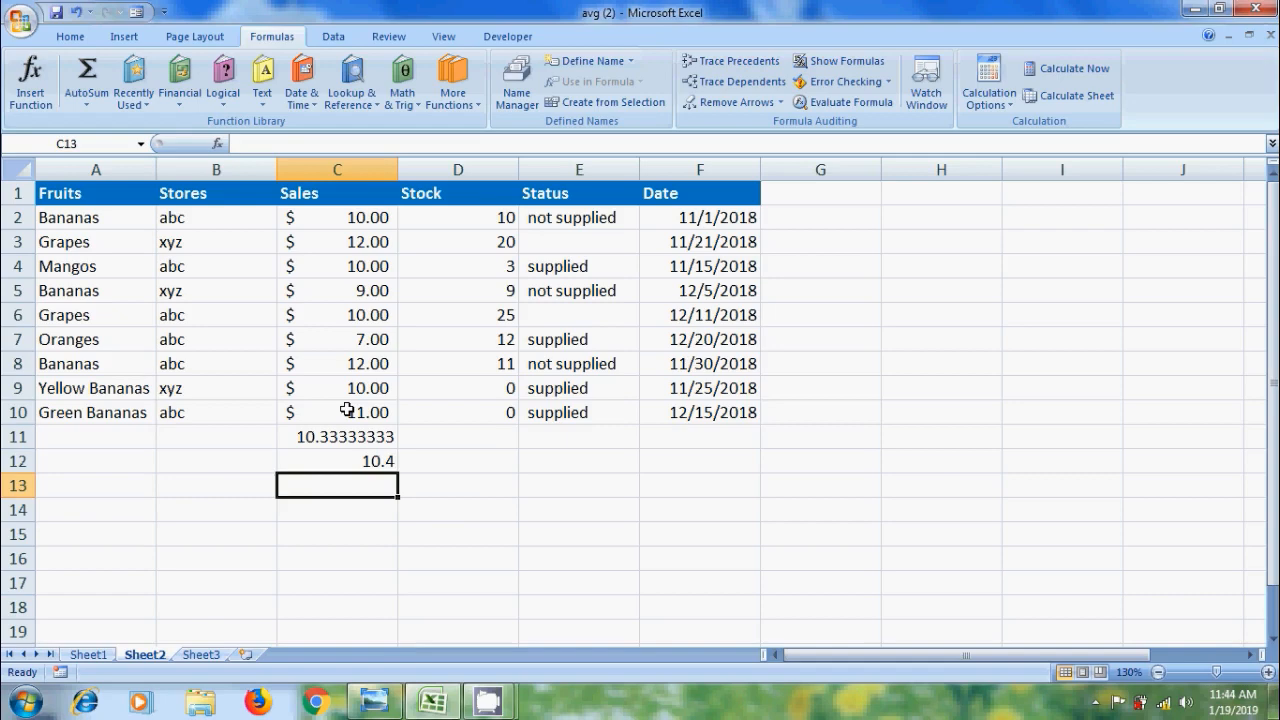
# Average the sales of every fruit except the banana varieties in cell C13 with =AVERAGEIF(A2:A10,"<>*Bananas",C2:C10).
pyautogui.write('=ave')
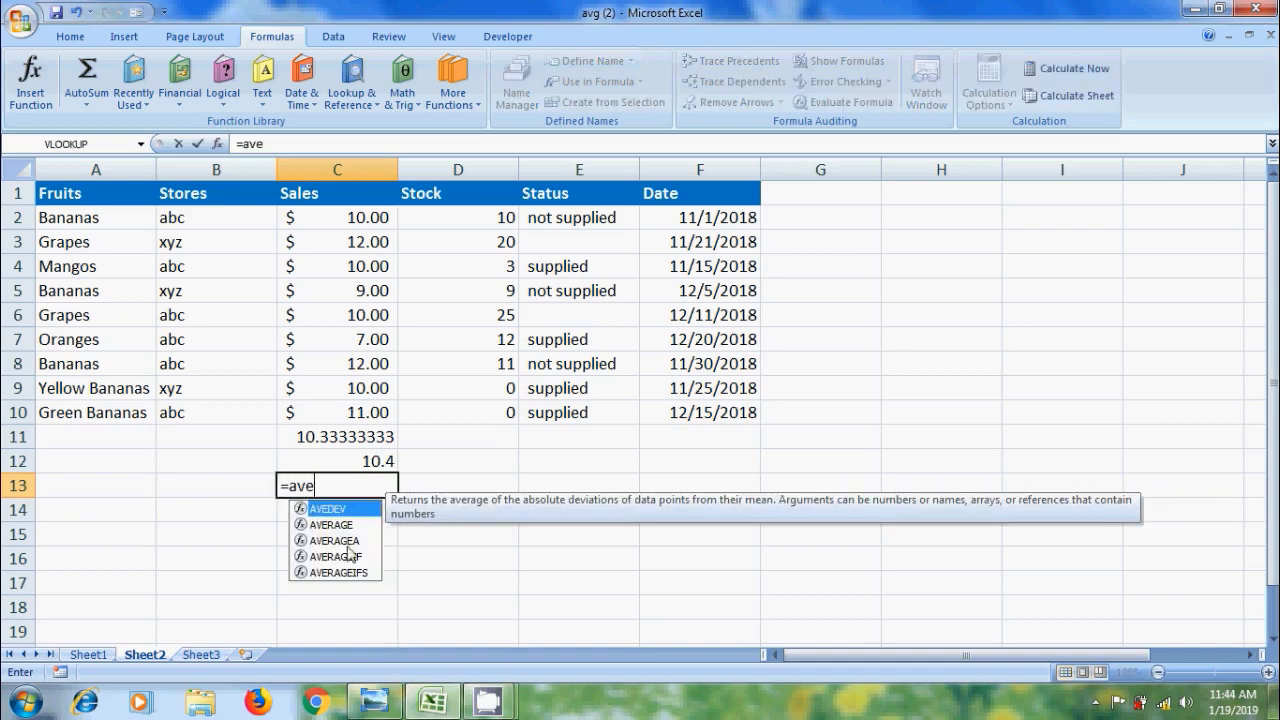
pyautogui.doubleClick(349, 555)
pyautogui.moveTo(100, 230); pyautogui.dragTo(107, 405)
pyautogui.write(',')
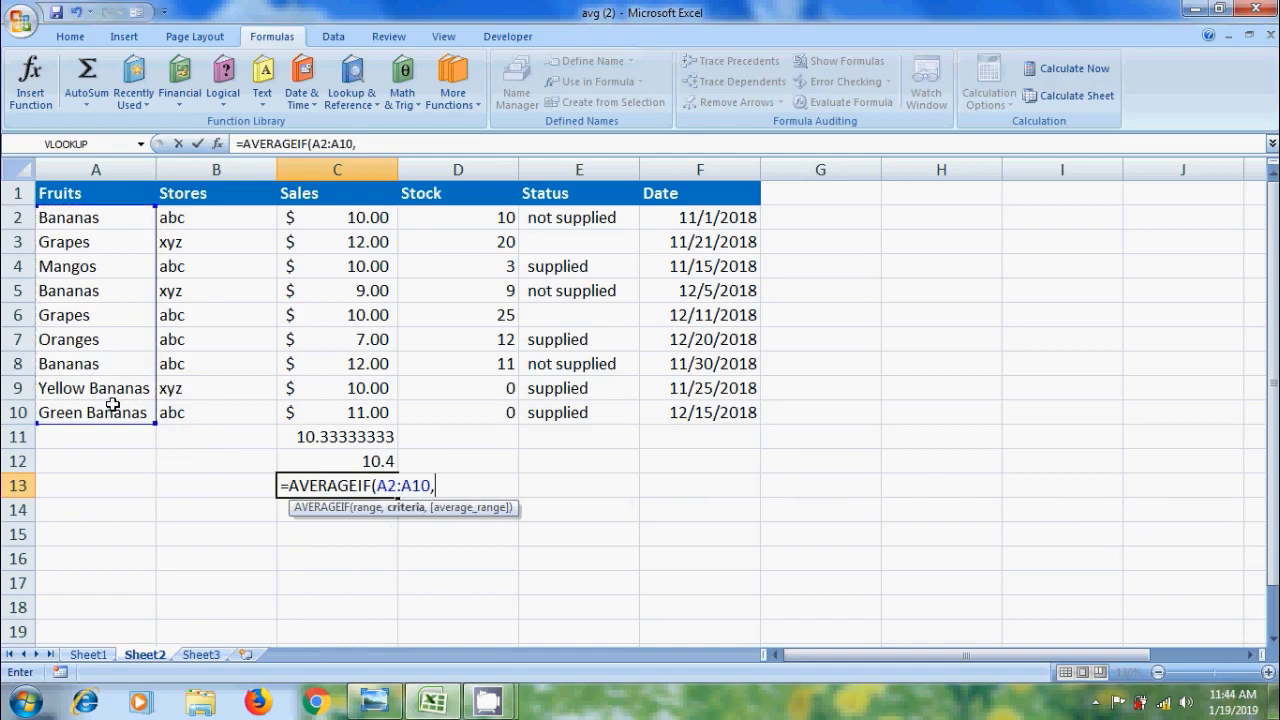
pyautogui.write('"<>*Bananas')
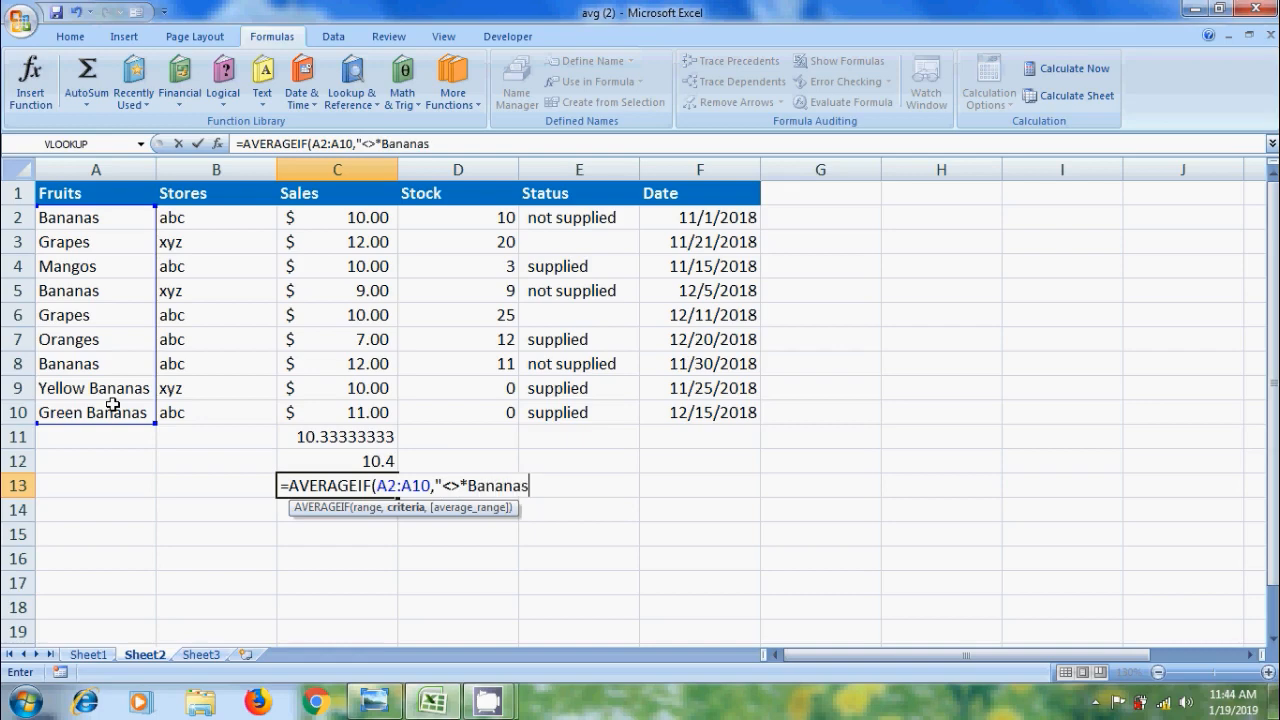
pyautogui.write('",')
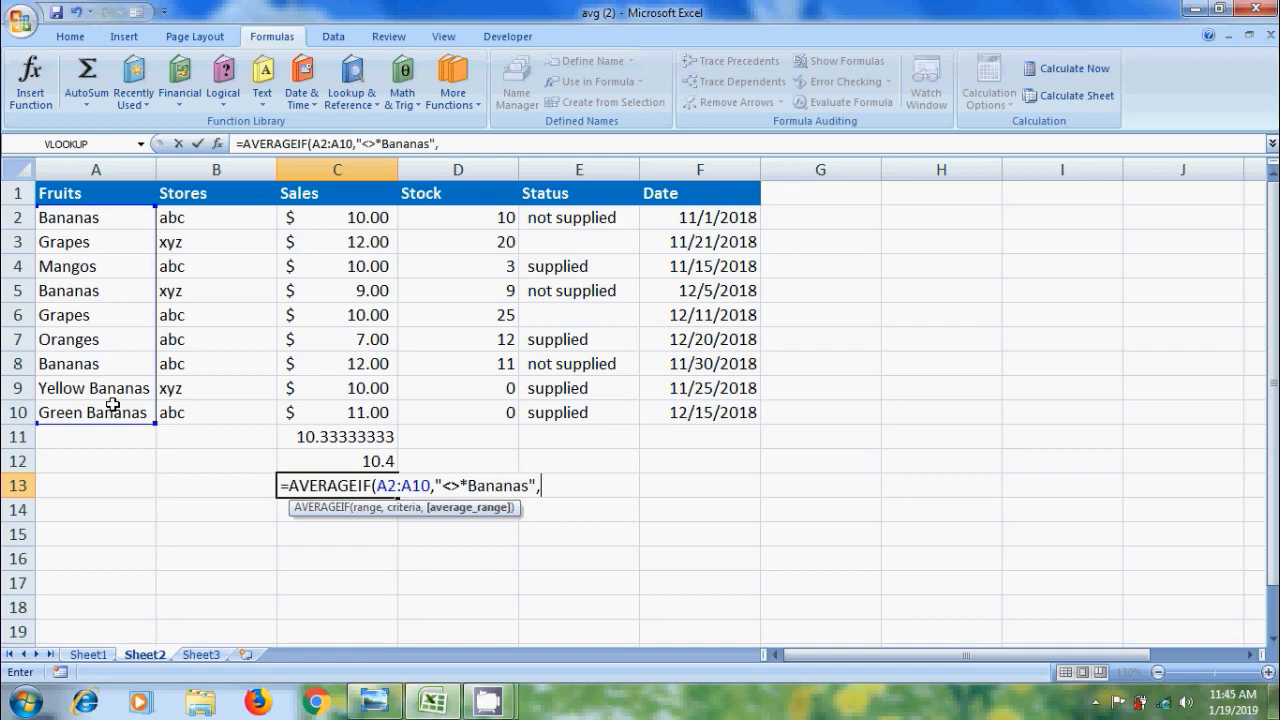
pyautogui.moveTo(371, 217); pyautogui.dragTo(378, 410)
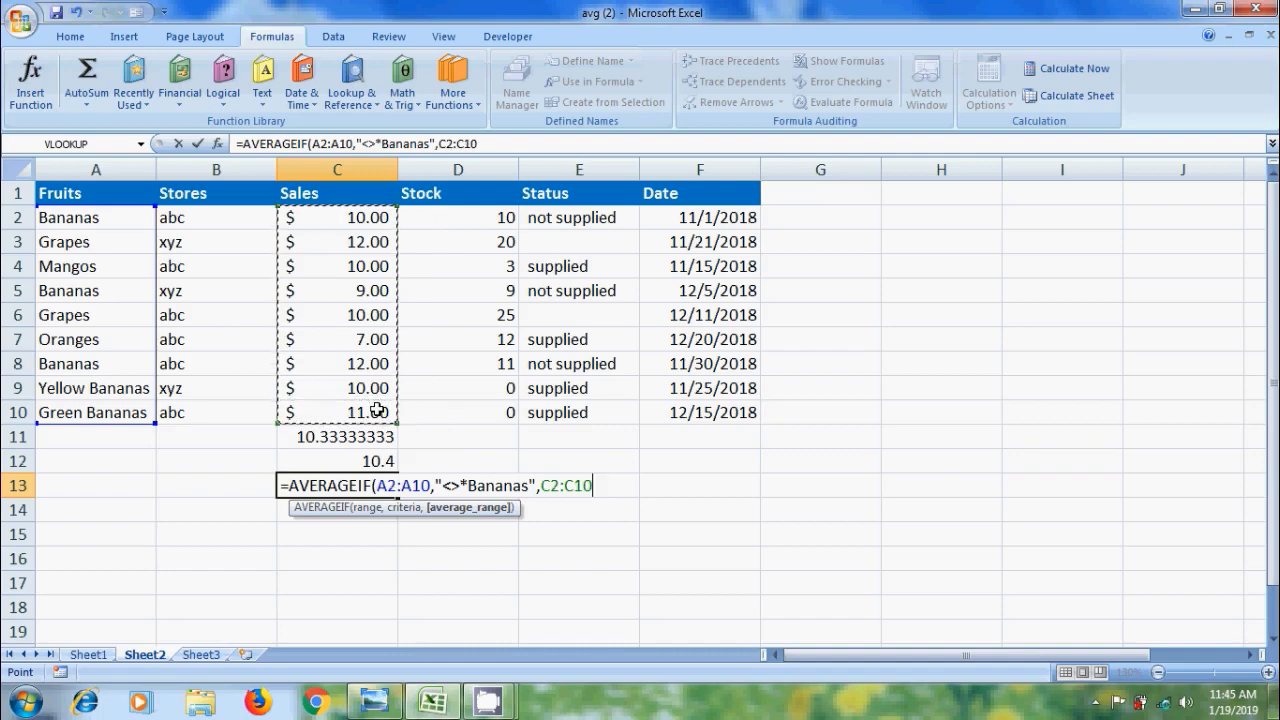
pyautogui.write(')')
pyautogui.press('Return')
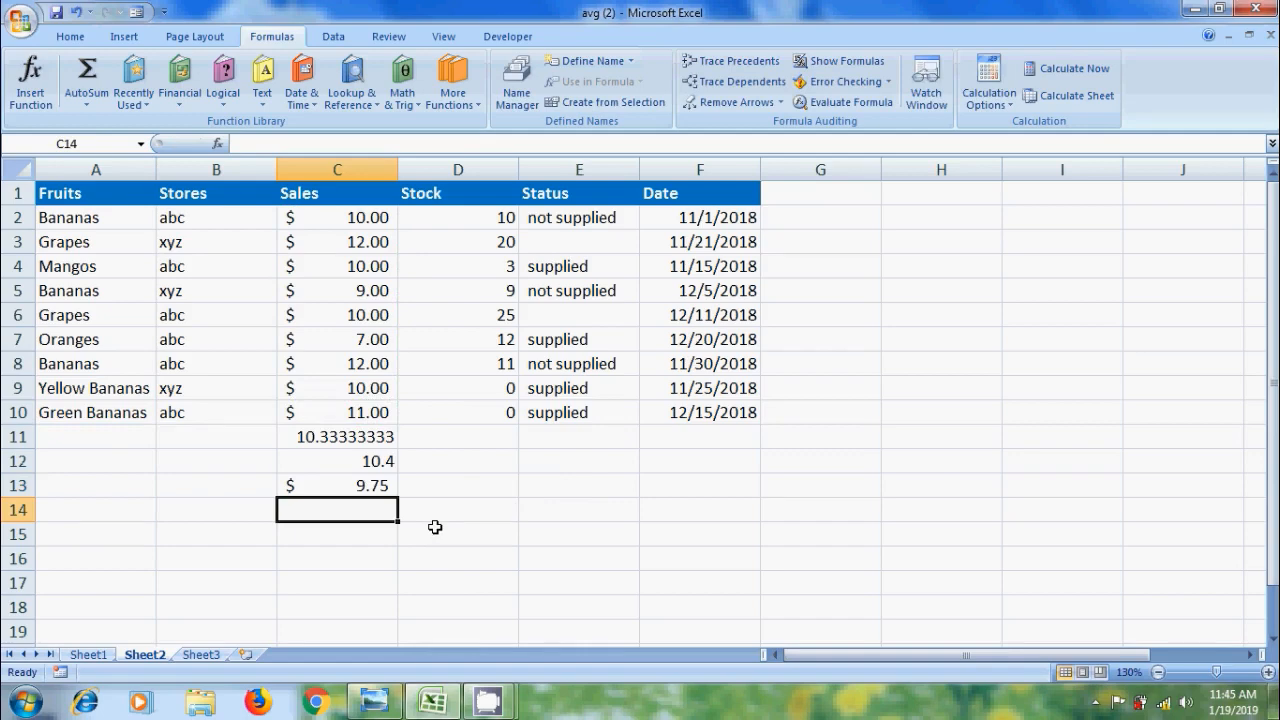
# Average only the sales values greater than 10 in cell C14 with =AVERAGEIF(C2:C10,">10").
pyautogui.write('=ave')
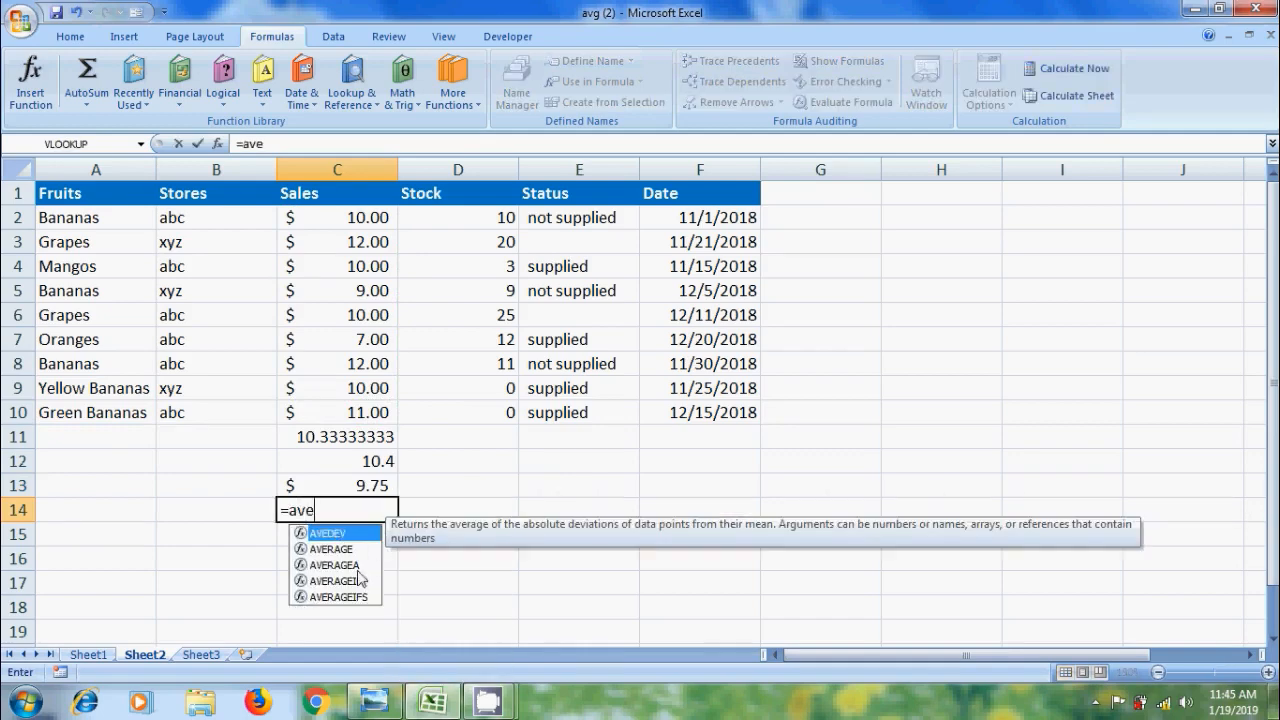
pyautogui.doubleClick(358, 580)
pyautogui.moveTo(355, 214); pyautogui.dragTo(379, 408)
pyautogui.write(',"')
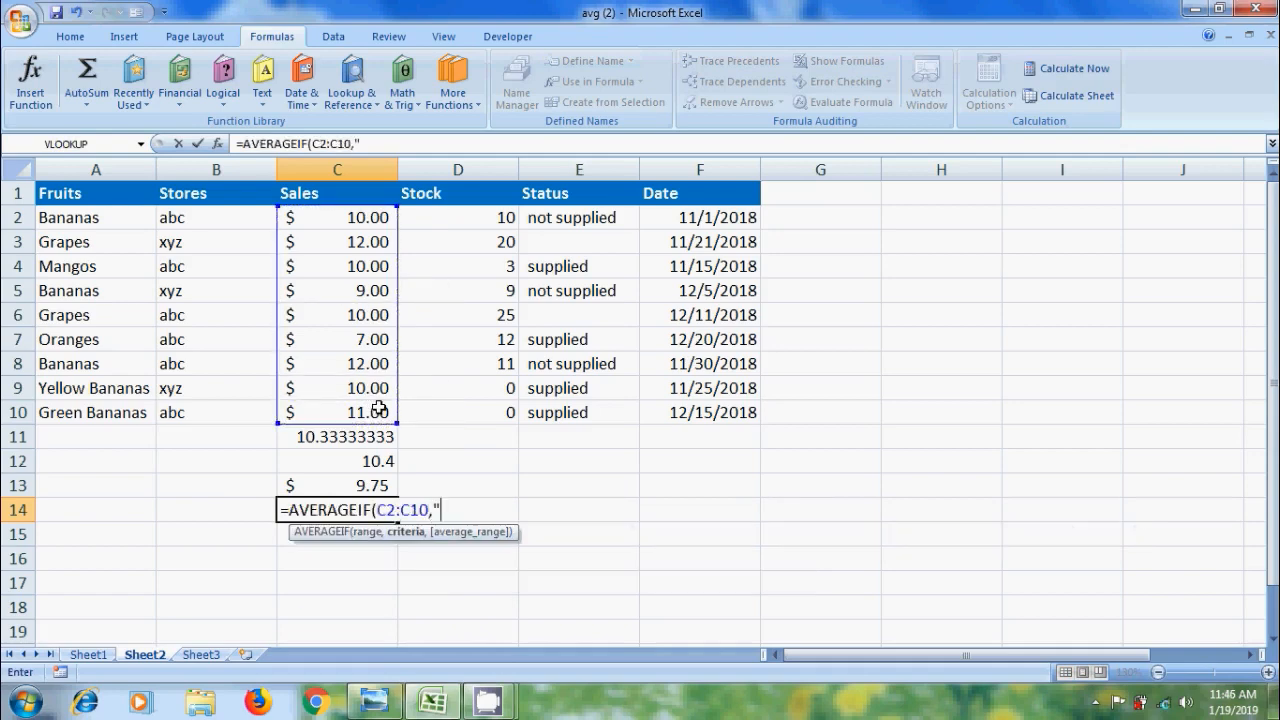
pyautogui.write('>10")')
pyautogui.press('Return')
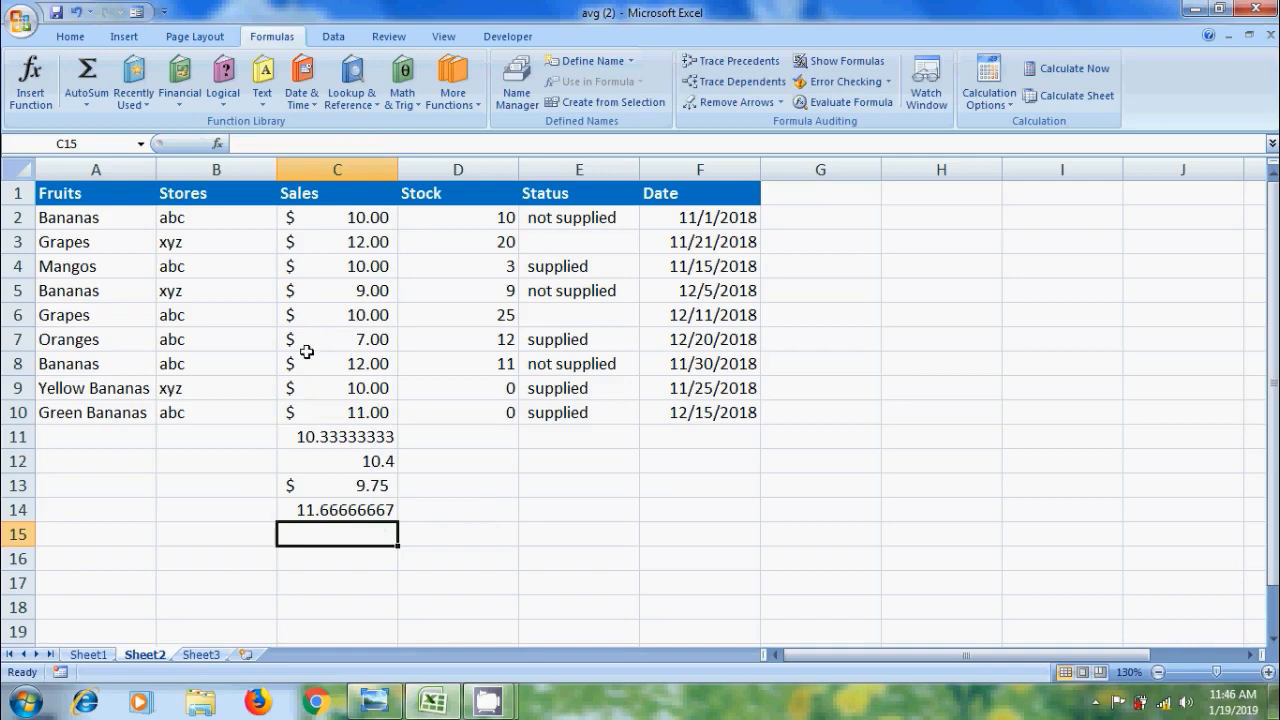
# Average the Stock column without its zero values in cell D11 with =AVERAGEIF(D2:D10,"<>0").
pyautogui.click(470, 437)
pyautogui.write('=aver')
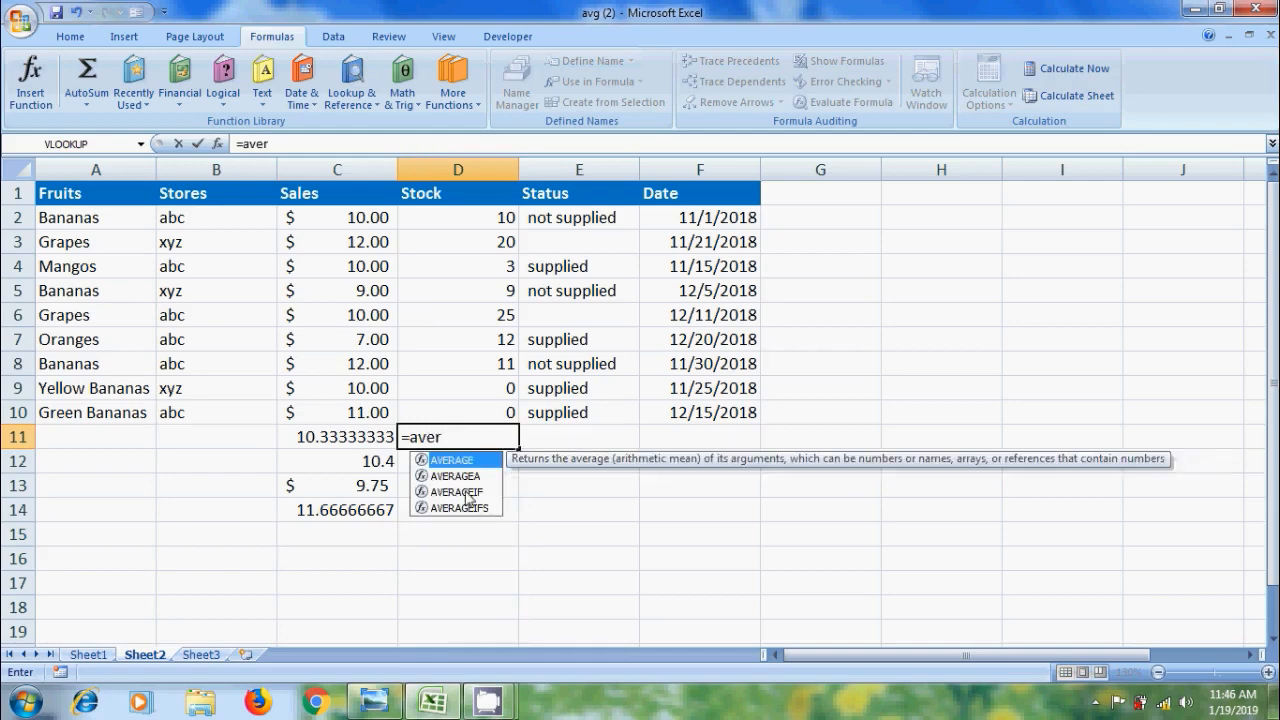
pyautogui.doubleClick(470, 492)
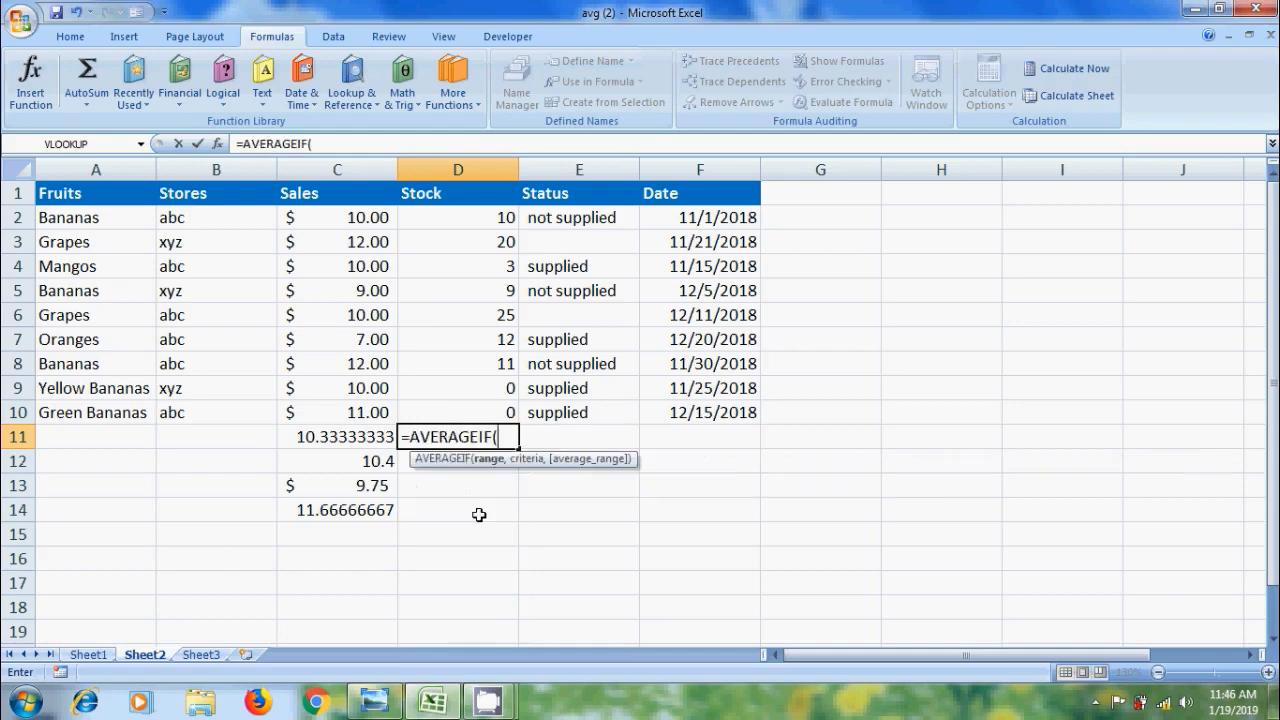
pyautogui.moveTo(497, 216); pyautogui.dragTo(489, 397)
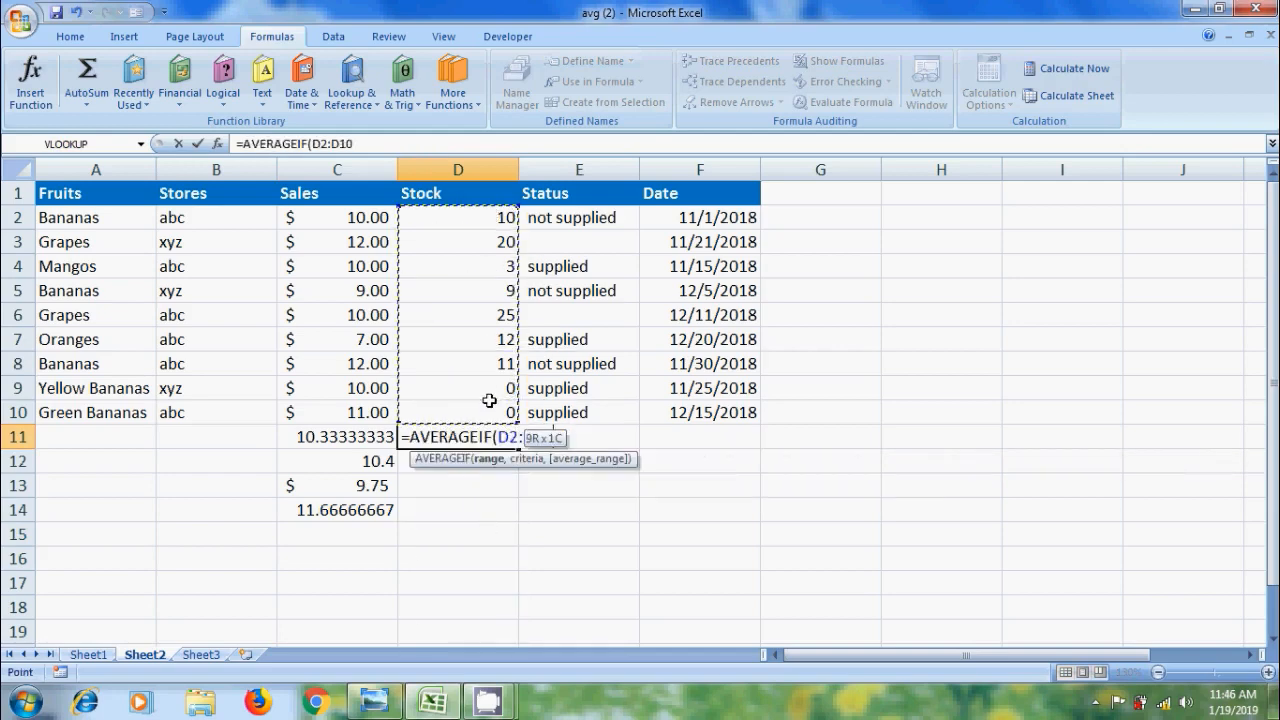
pyautogui.write(',"')
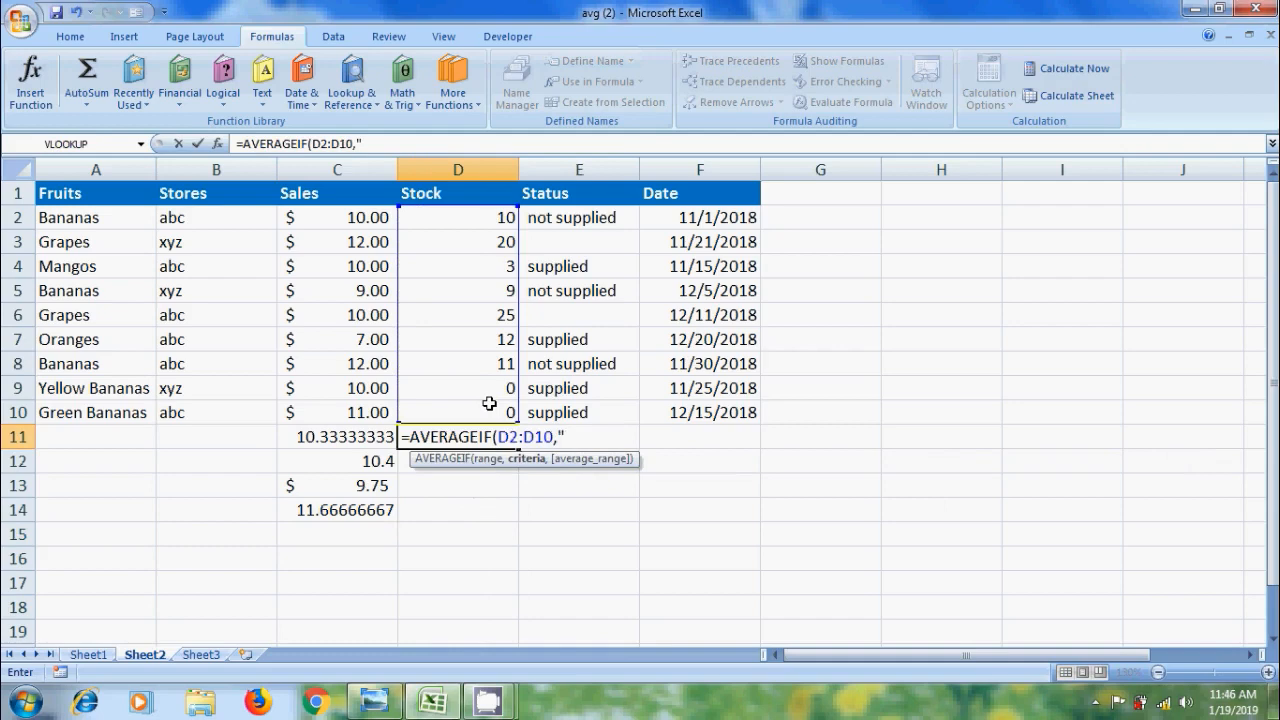
pyautogui.write('<>0")')
pyautogui.press('Return')
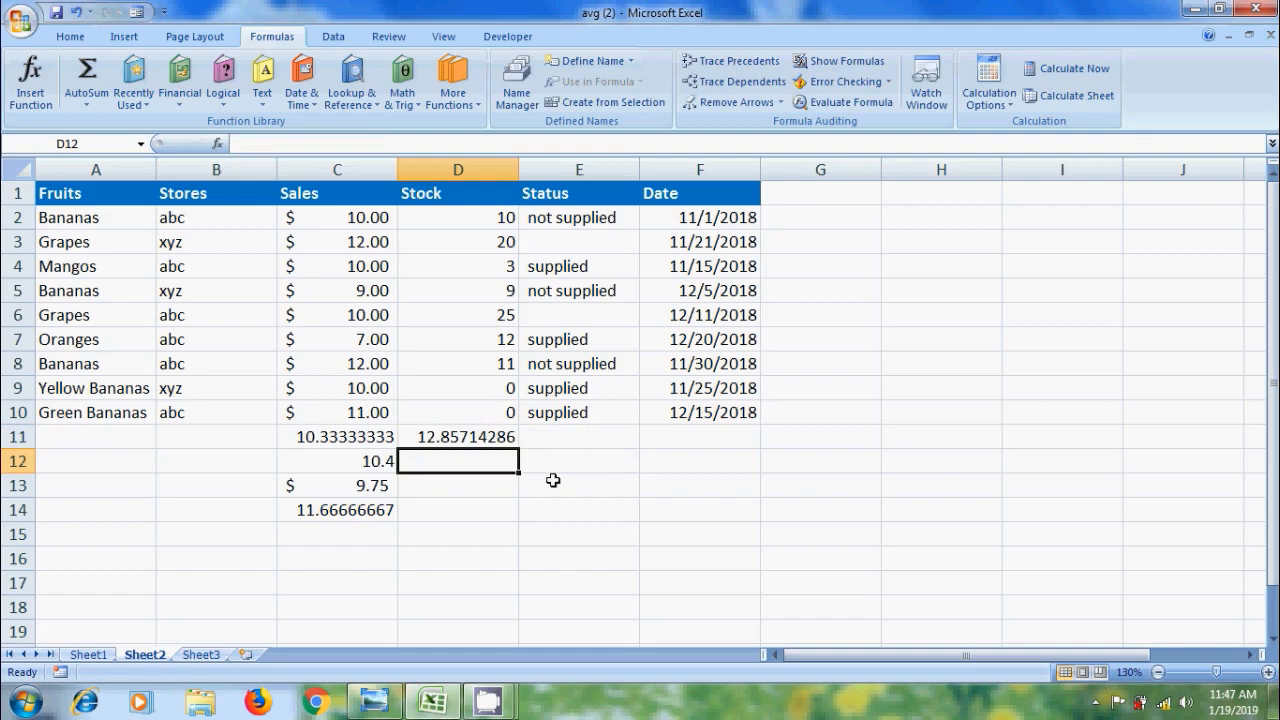
# Average the stock of rows with a blank Status in cell D12 with =AVERAGEIF(E2:E10,"=",D2:D10).
pyautogui.write('=ave')
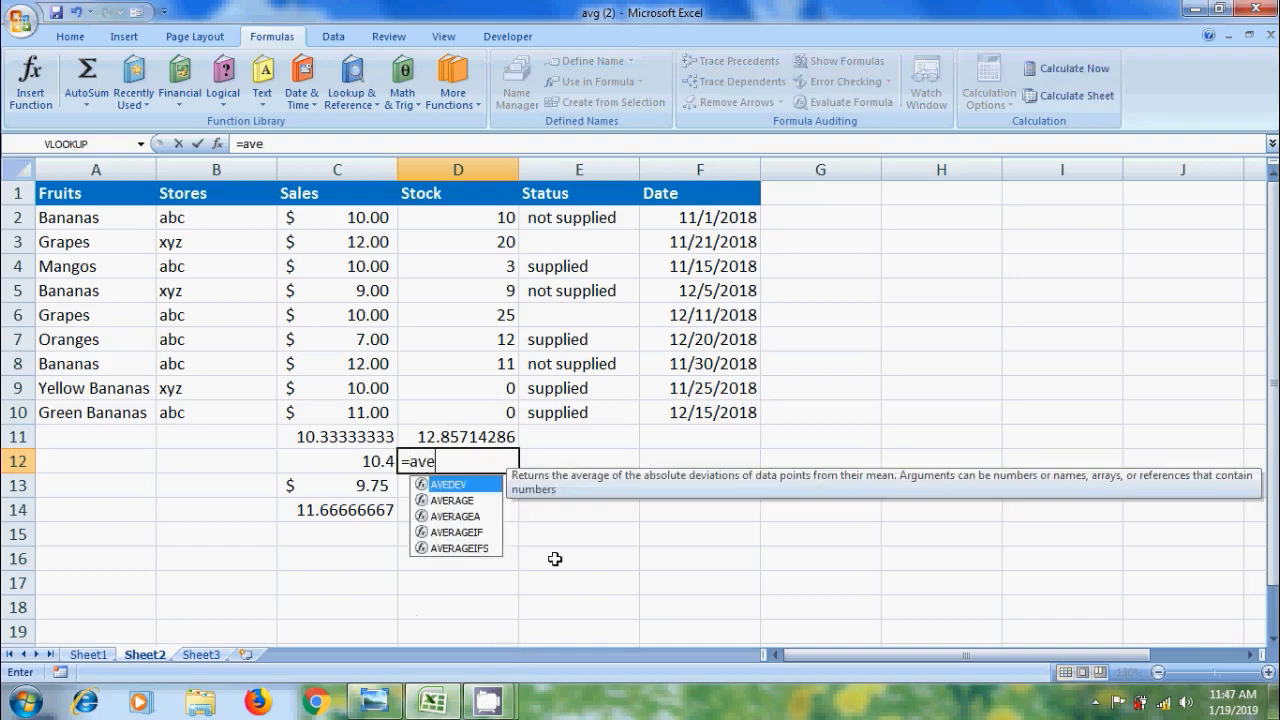
pyautogui.doubleClick(484, 532)
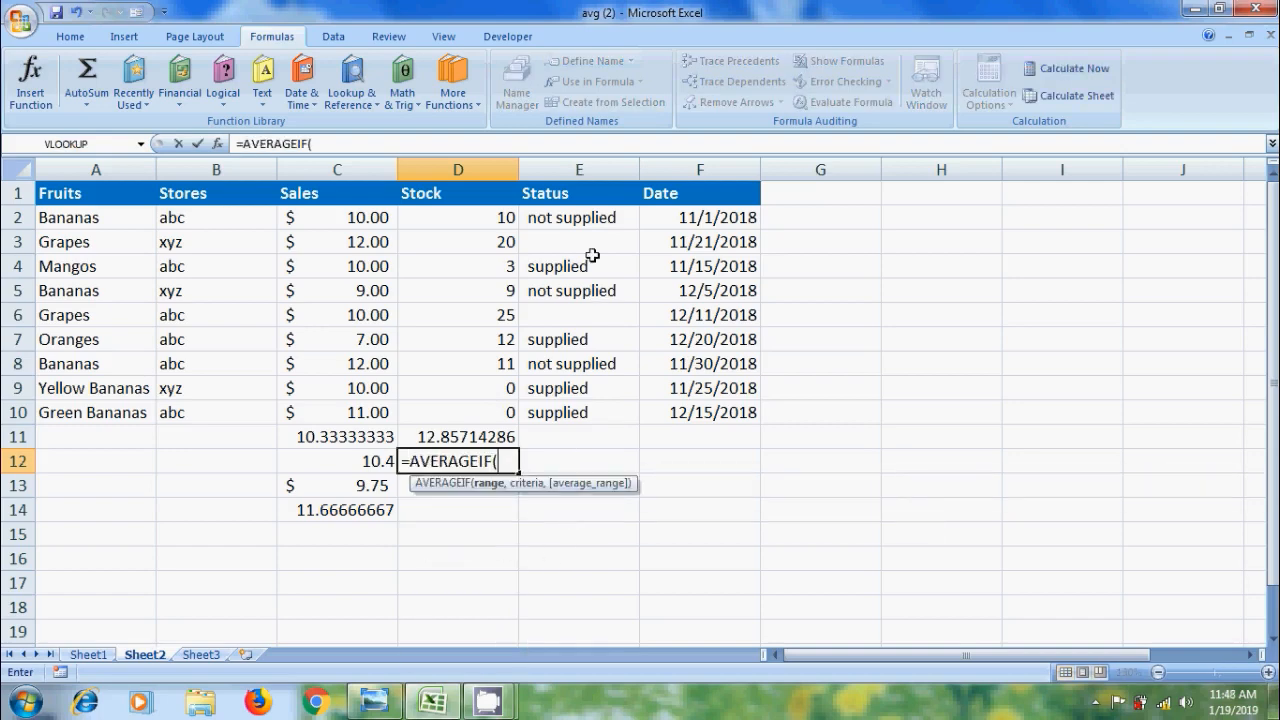
pyautogui.moveTo(592, 214); pyautogui.dragTo(595, 403)
pyautogui.write(',"=')
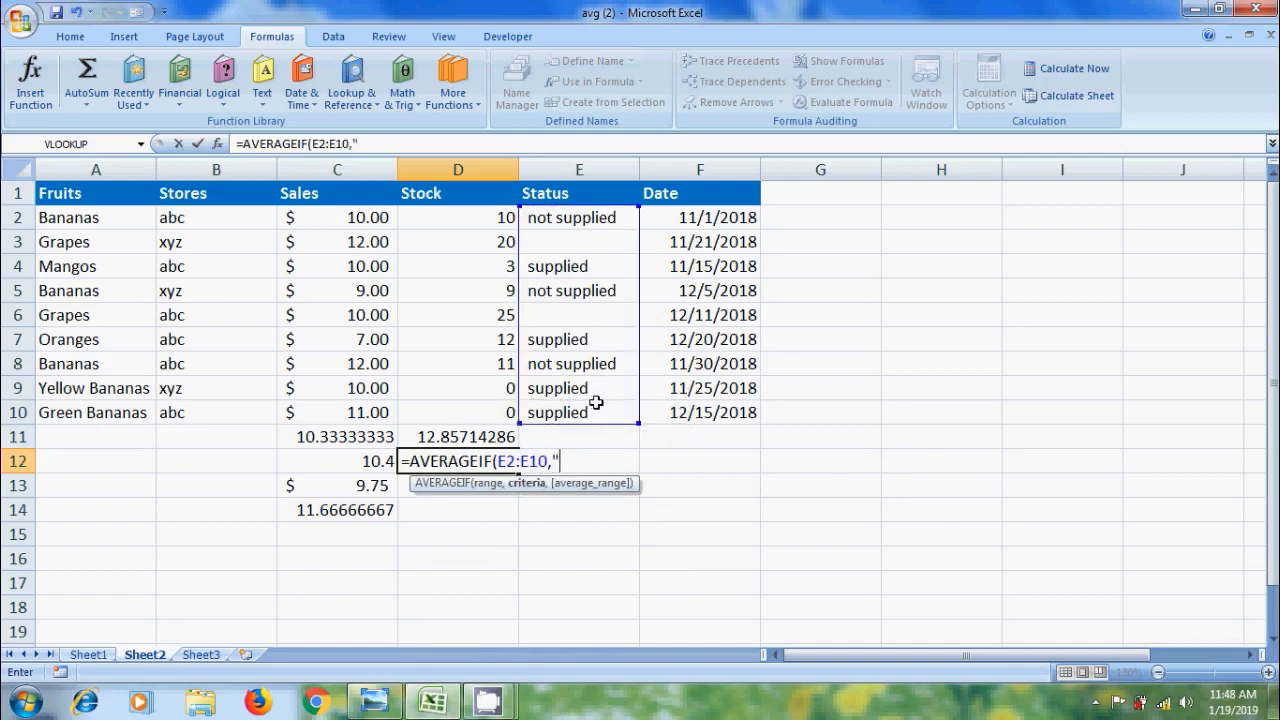
pyautogui.write('",')
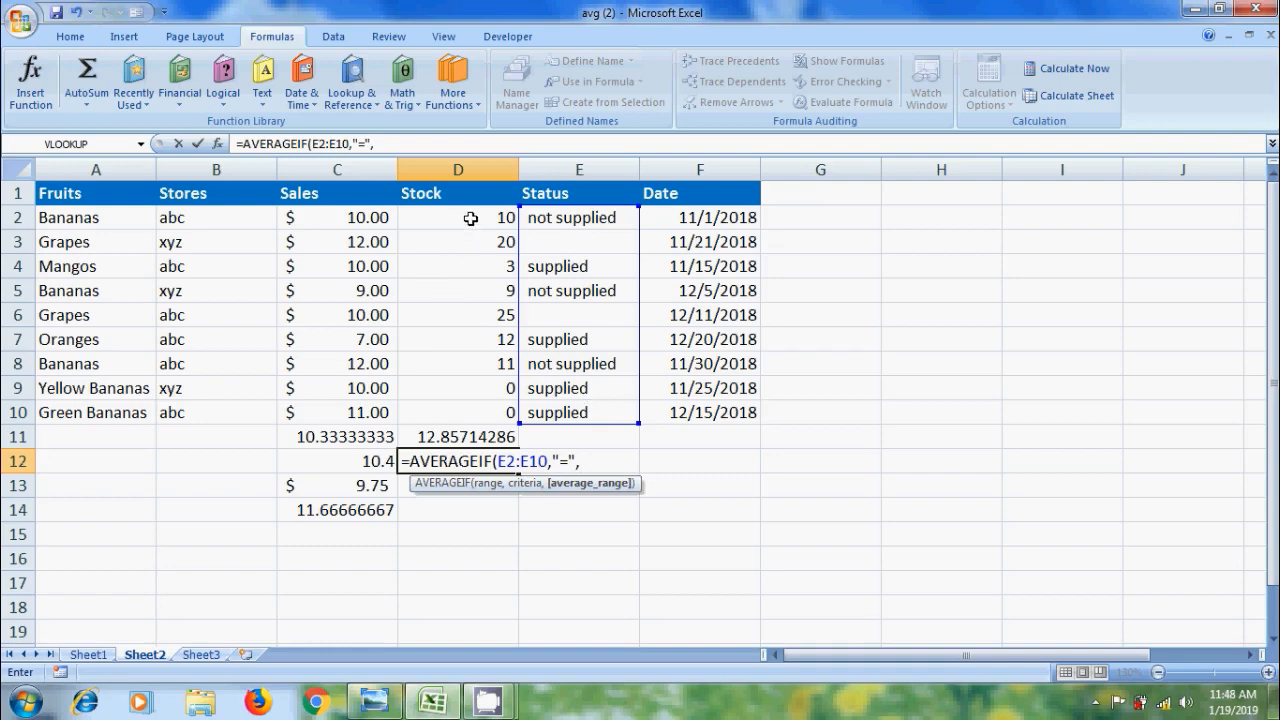
pyautogui.moveTo(471, 217); pyautogui.dragTo(474, 401)
pyautogui.write(')')
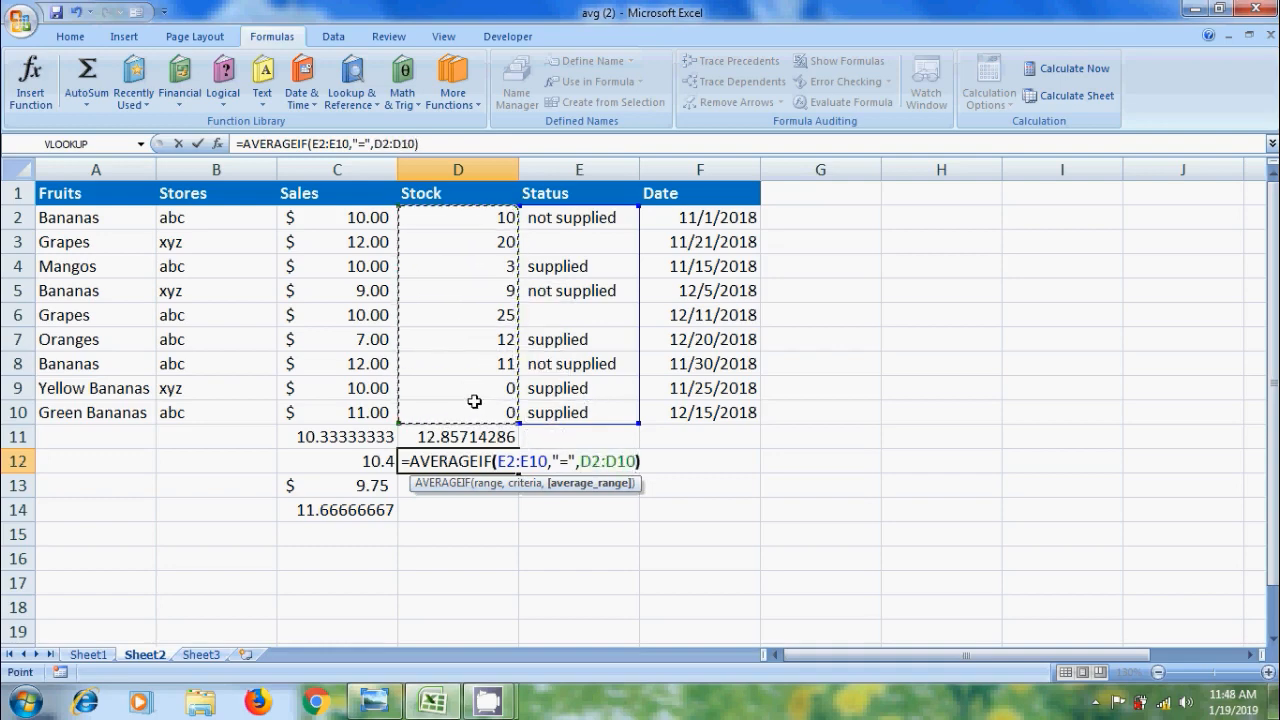
pyautogui.press('Return')
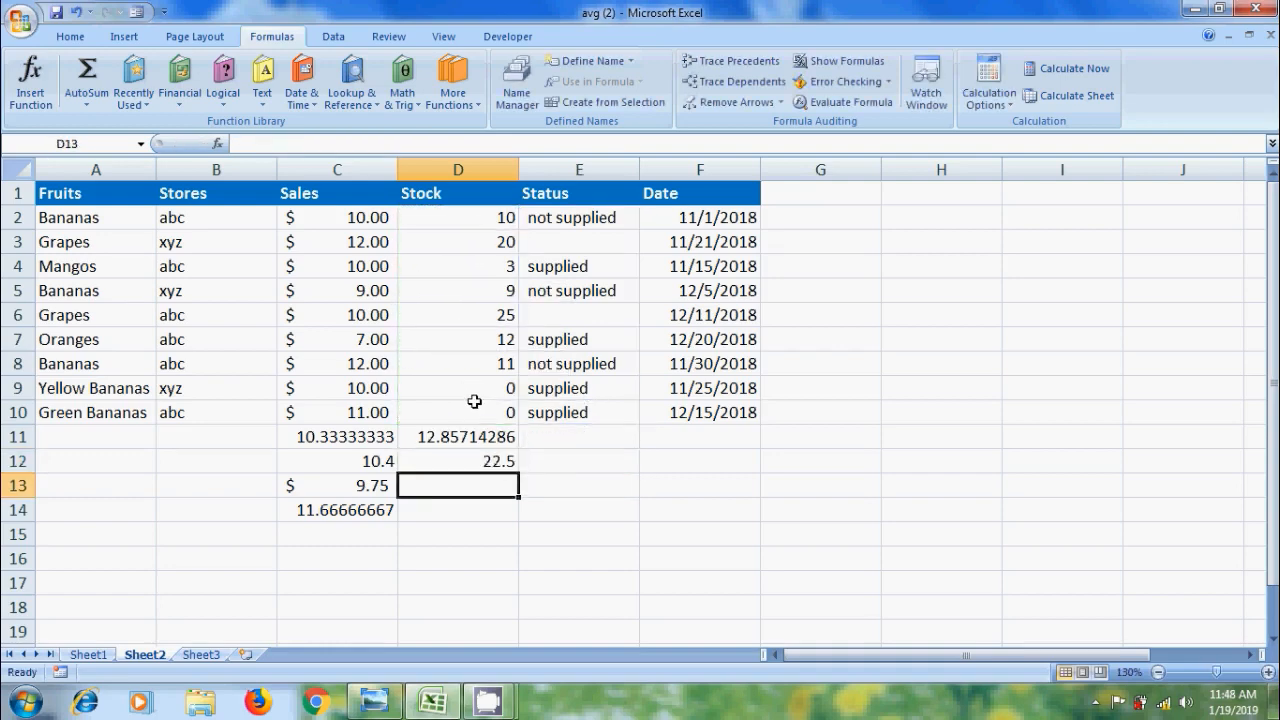
# Average the stock of rows with an empty Status in cell D13 with =AVERAGEIF(E2:E10,"",D2:D10).
pyautogui.write('=av')
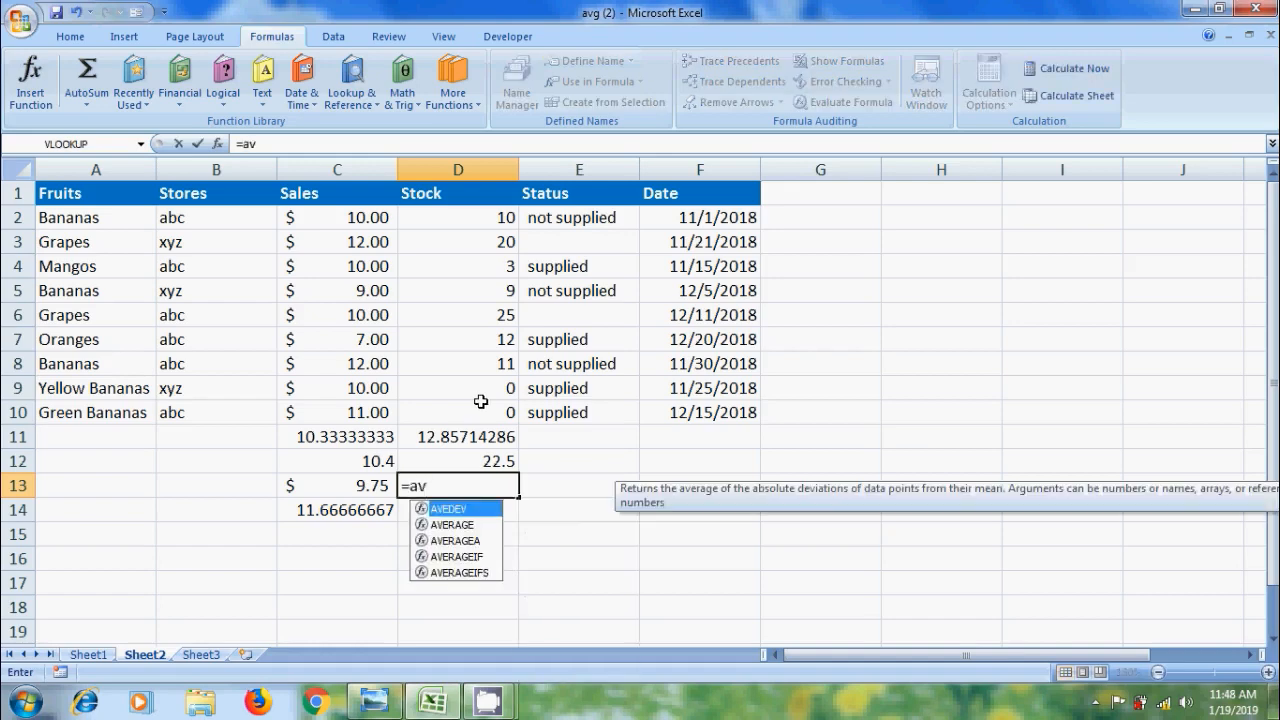
pyautogui.doubleClick(466, 556)
pyautogui.moveTo(588, 212); pyautogui.dragTo(587, 409)
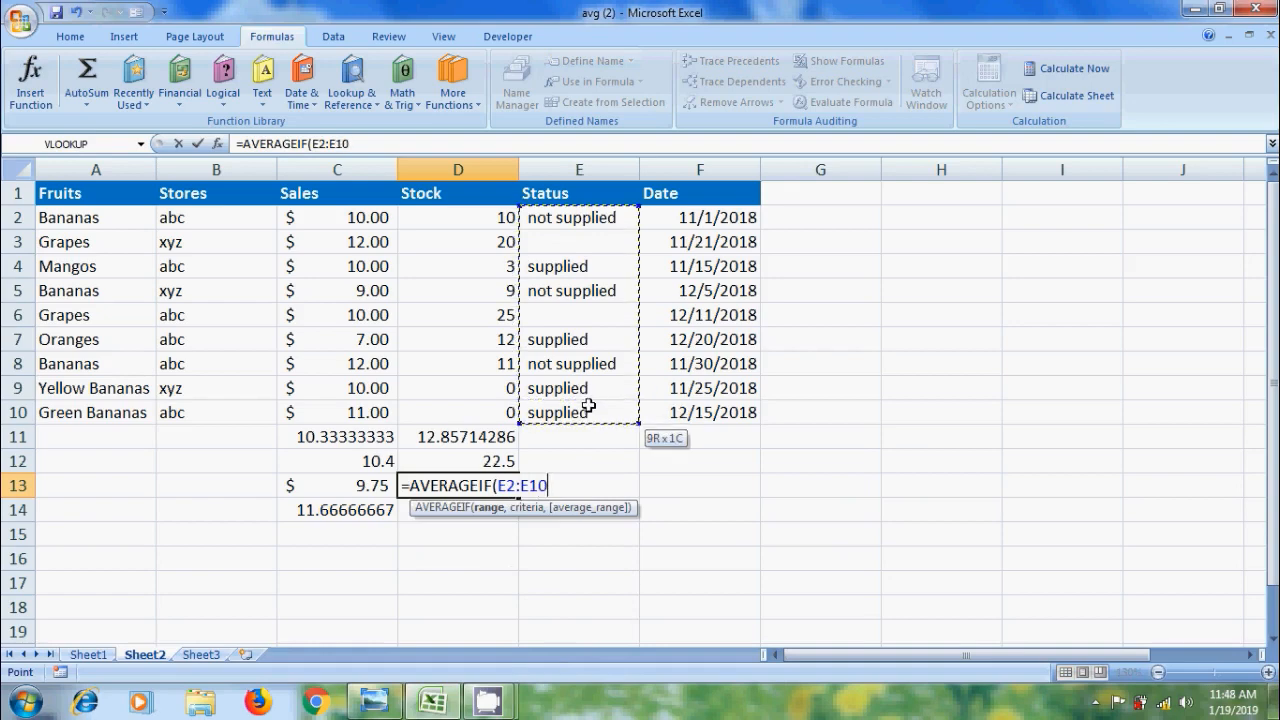
pyautogui.write(',')
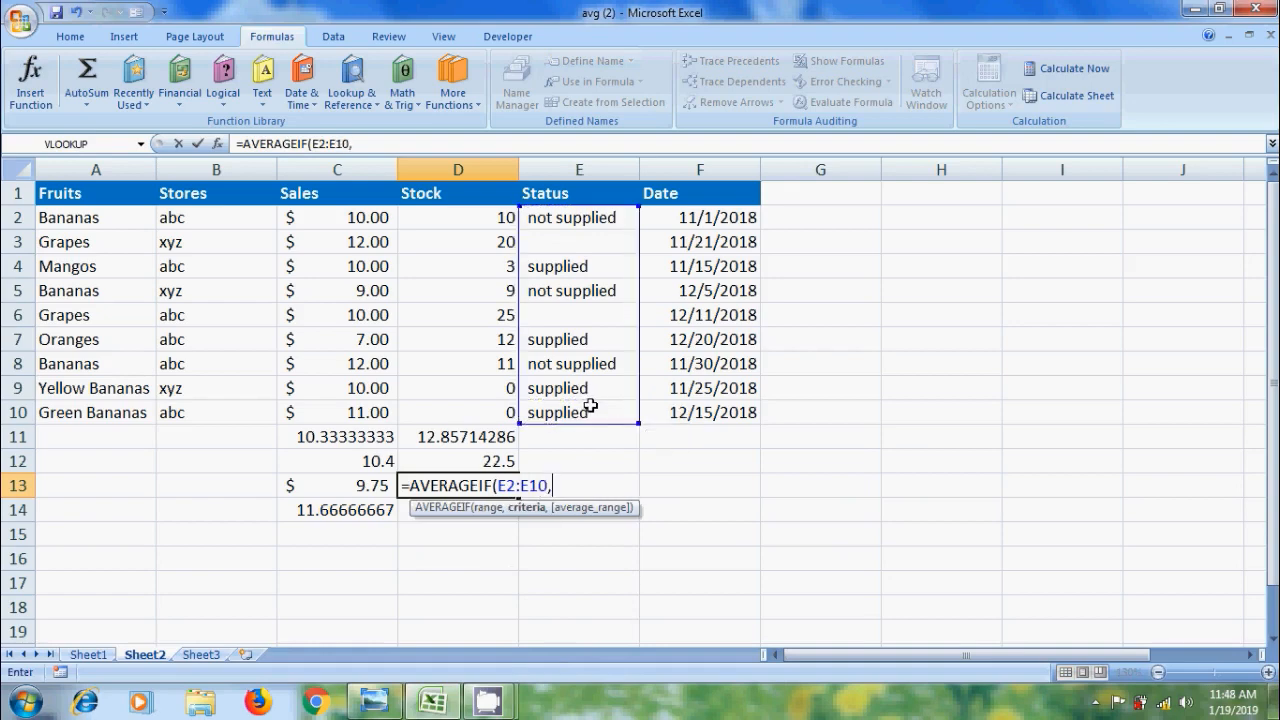
pyautogui.write('"",')
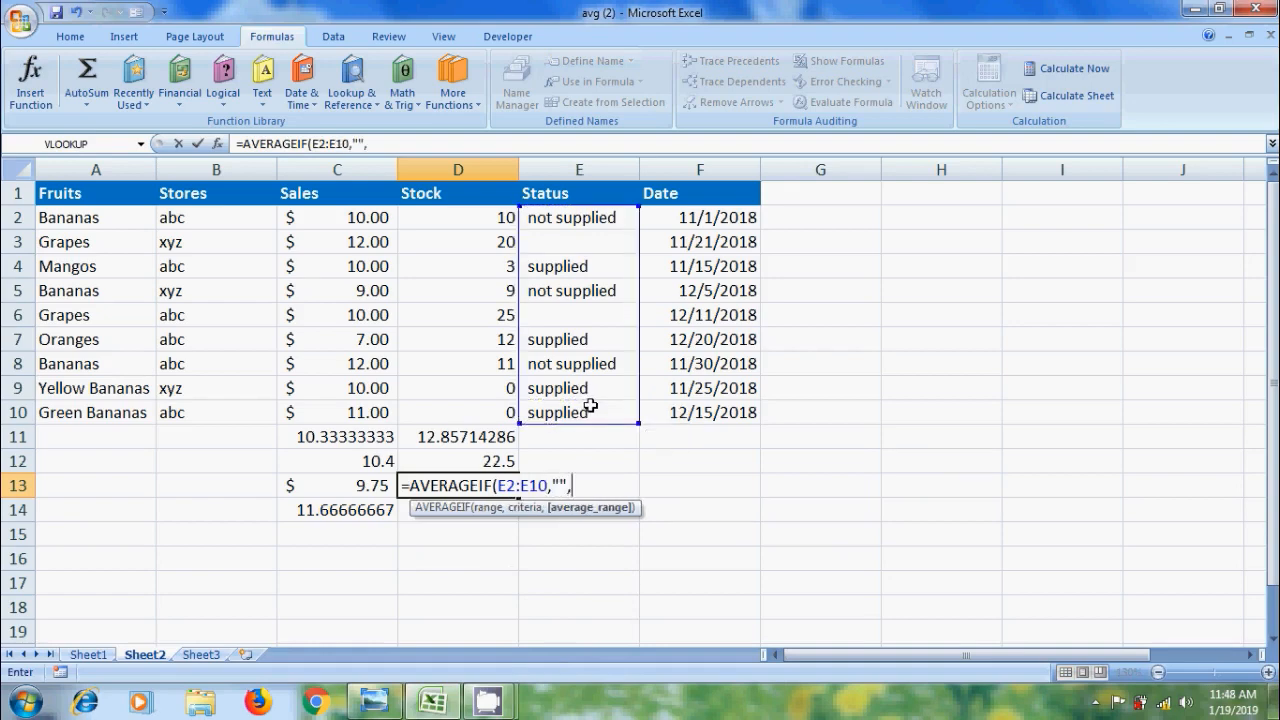
pyautogui.moveTo(480, 215); pyautogui.dragTo(480, 409)
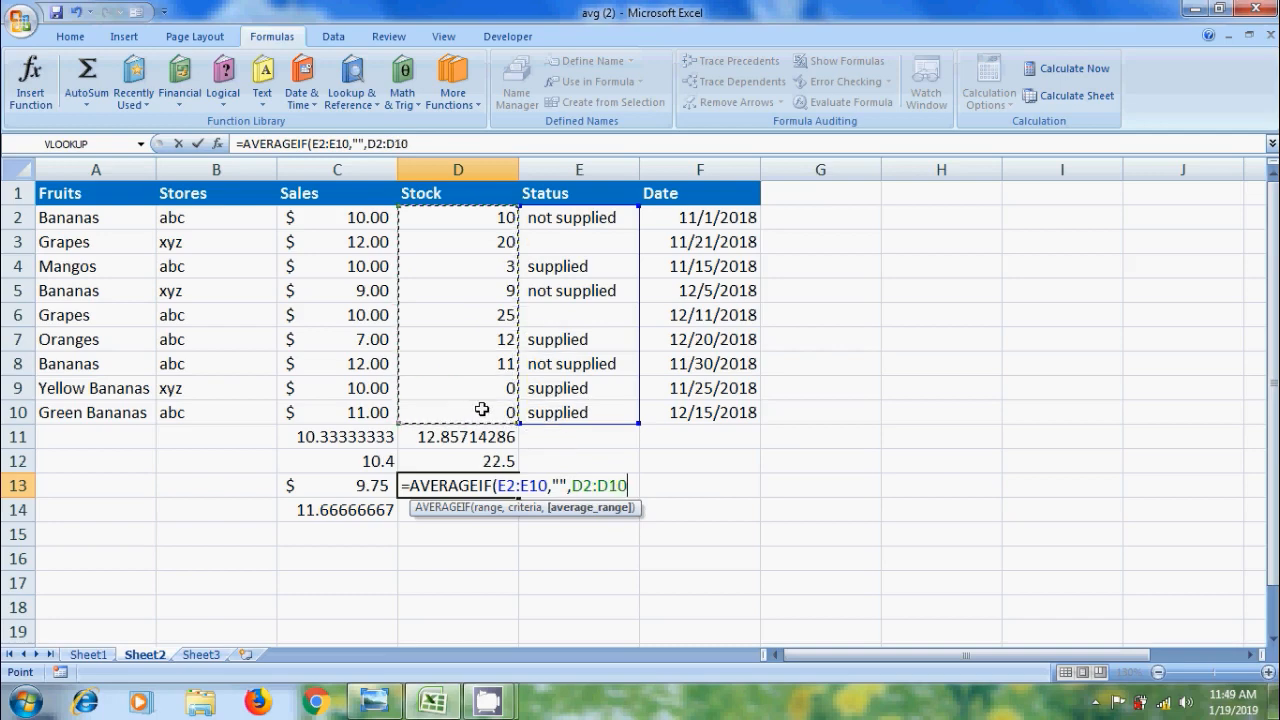
pyautogui.write(')')
pyautogui.press('Return')
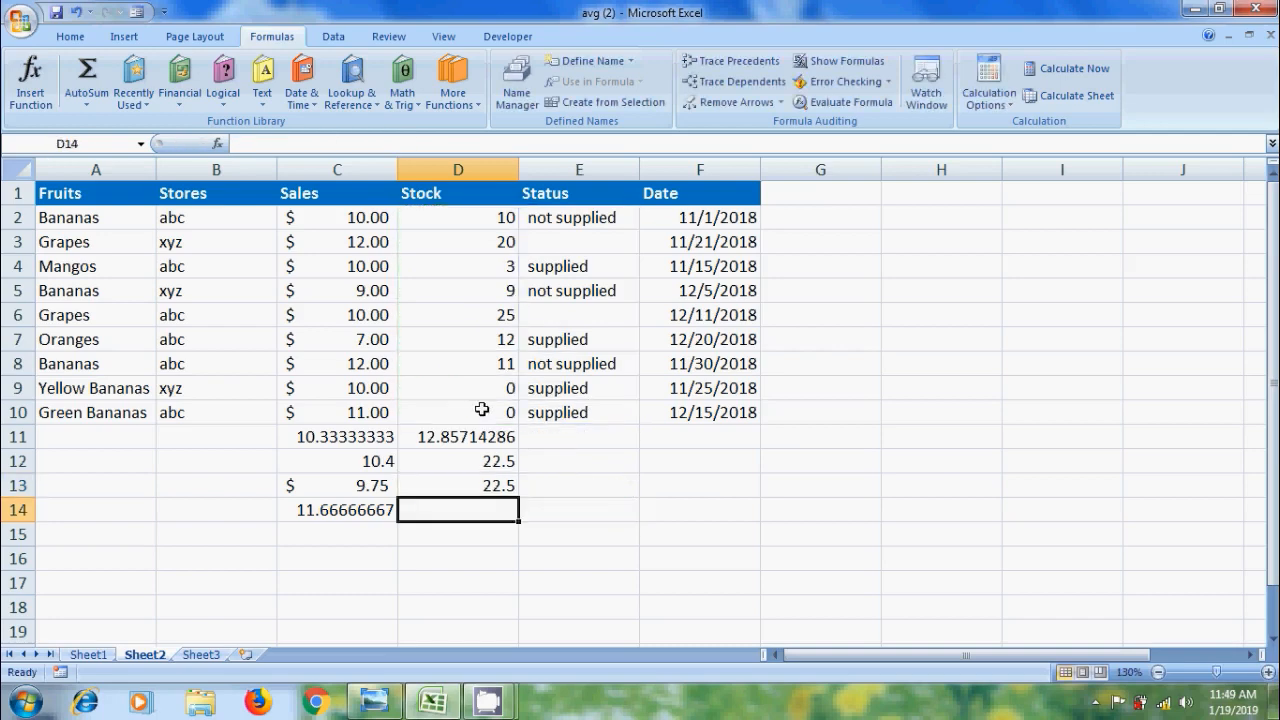
# Average the stock of rows with a non-blank Status in cell D14 with =AVERAGEIF(E2:E10,"<>",D2:D10).
pyautogui.write('=ave')
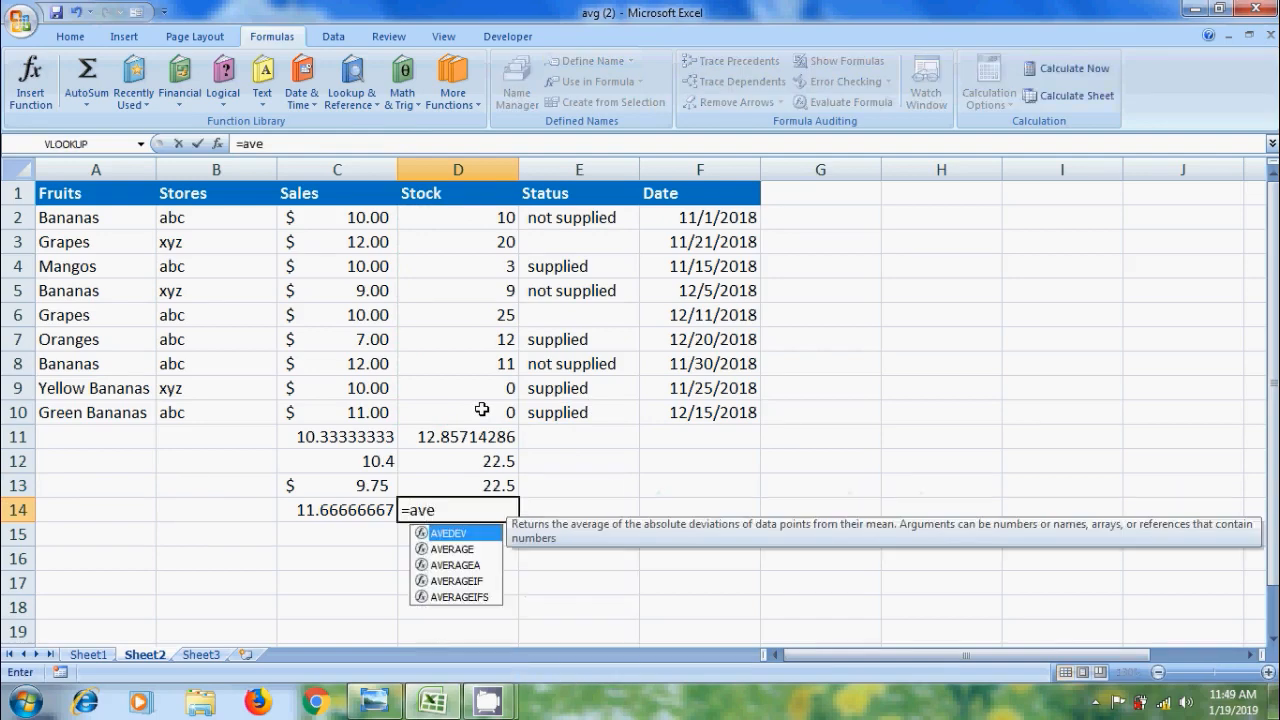
pyautogui.doubleClick(467, 580)
pyautogui.moveTo(584, 216); pyautogui.dragTo(584, 403)
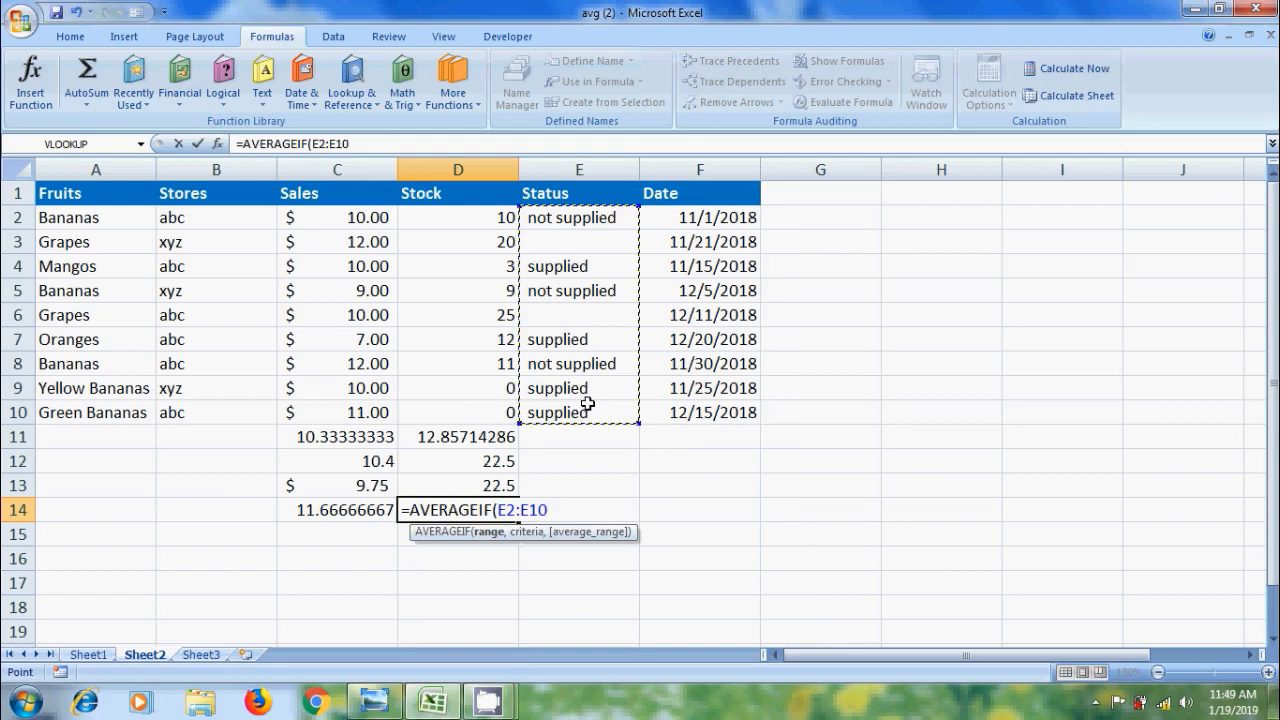
pyautogui.write(',"<')
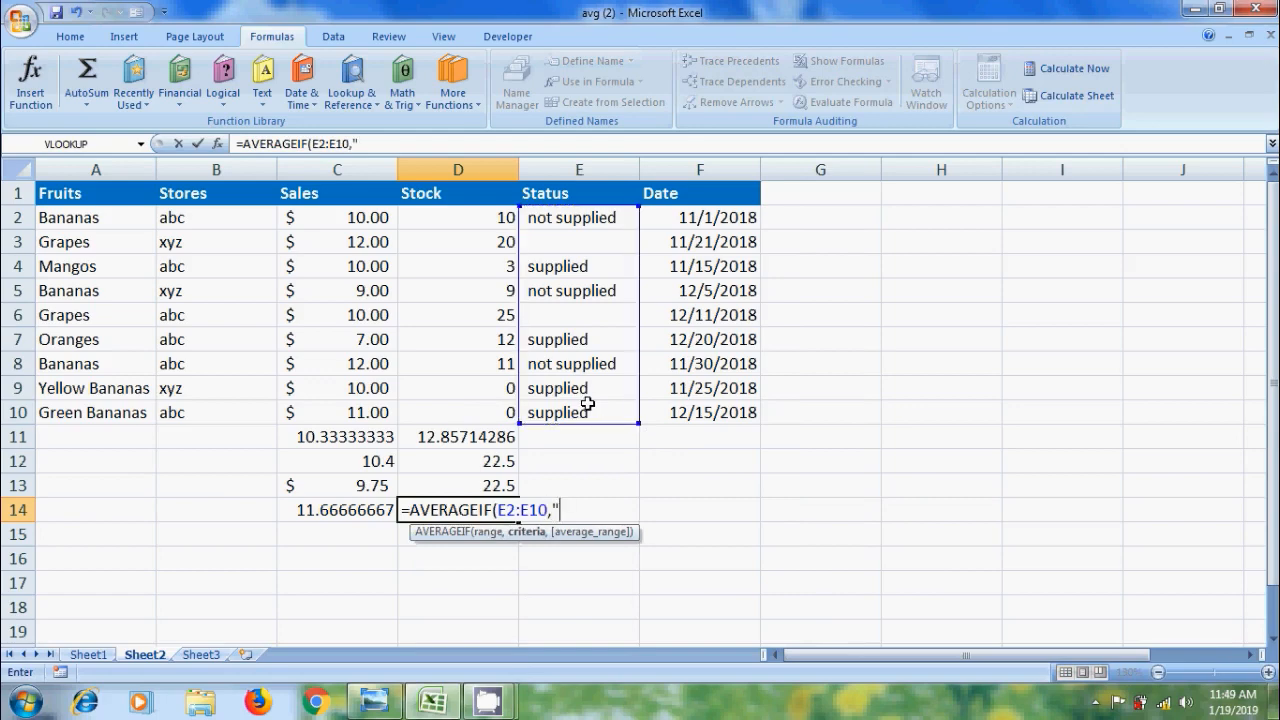
pyautogui.write('>",')
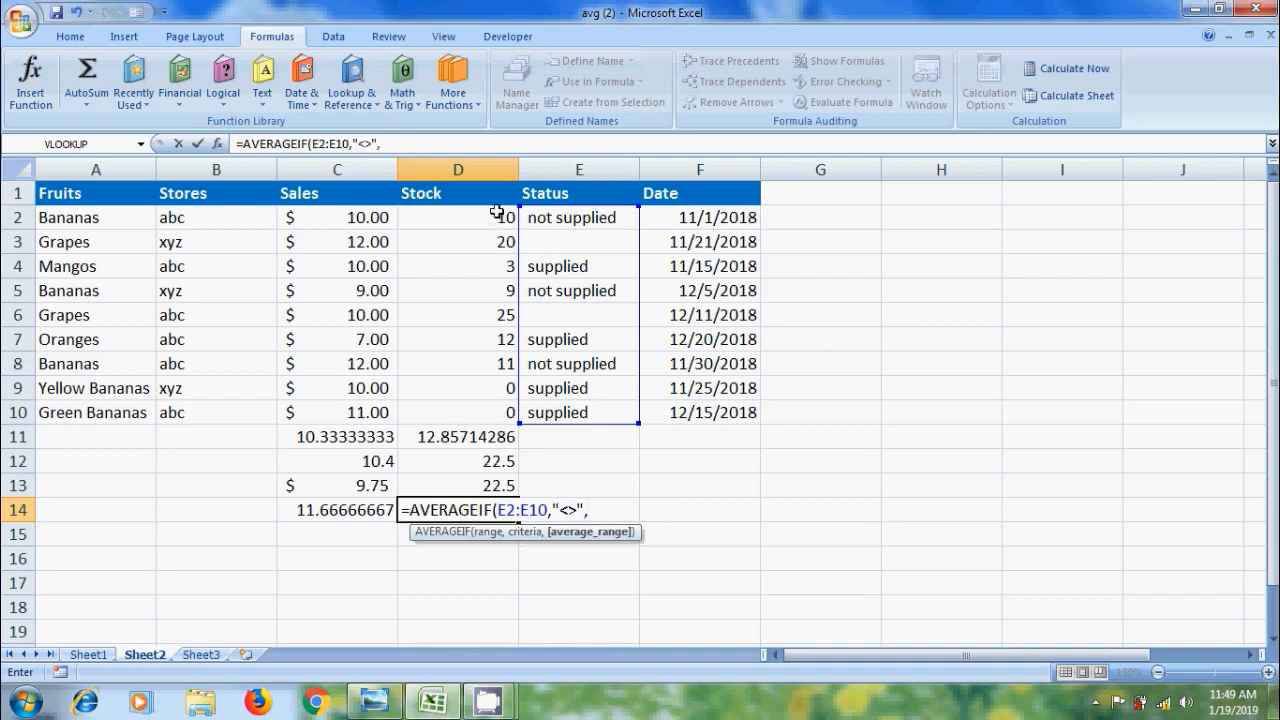
pyautogui.moveTo(492, 218); pyautogui.dragTo(483, 410)
pyautogui.write(')')
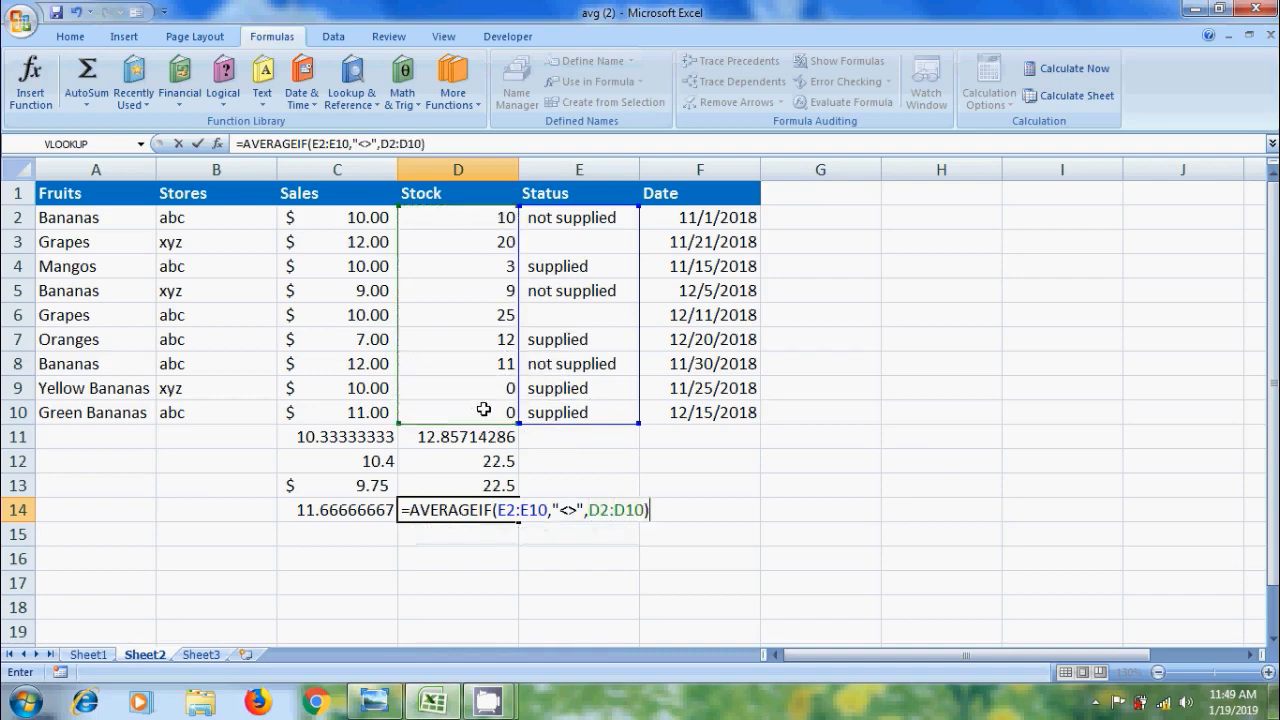
pyautogui.press('Return')
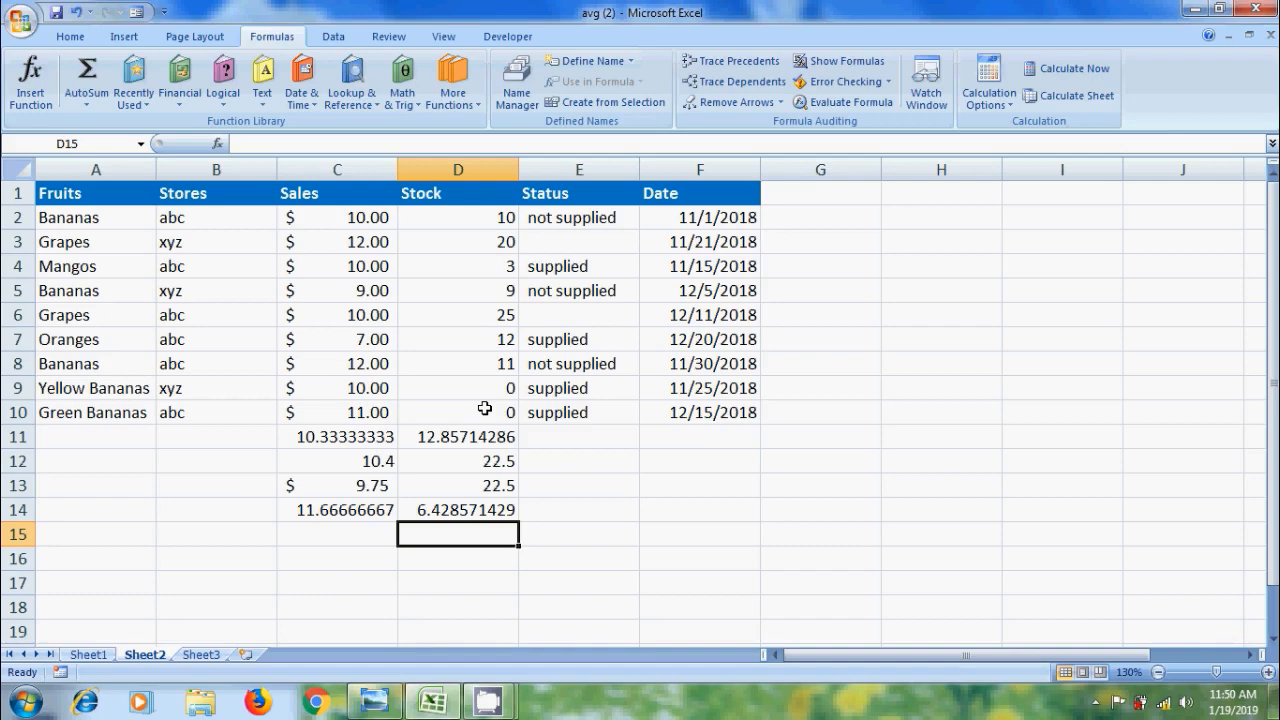
# Average the stock values greater than the threshold in C15 in cell D15 with =AVERAGEIF(D2:D10,">"&C15).
pyautogui.write('=ave')
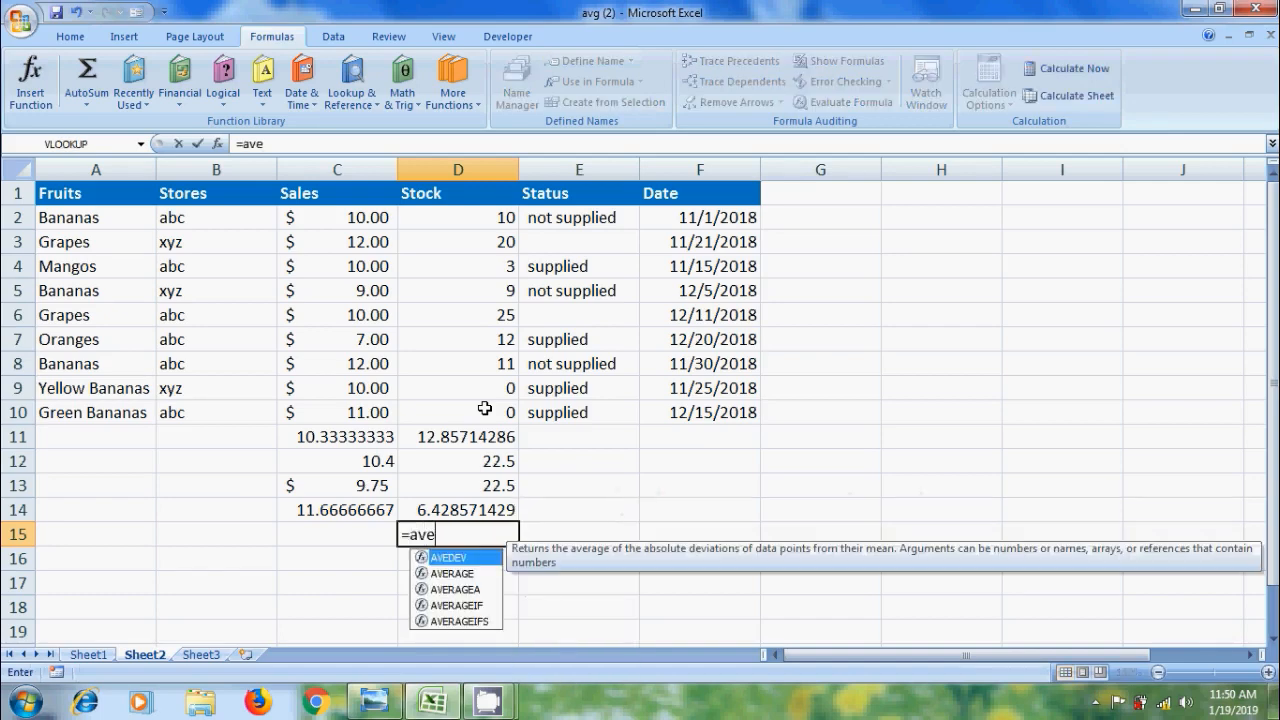
pyautogui.doubleClick(474, 605)
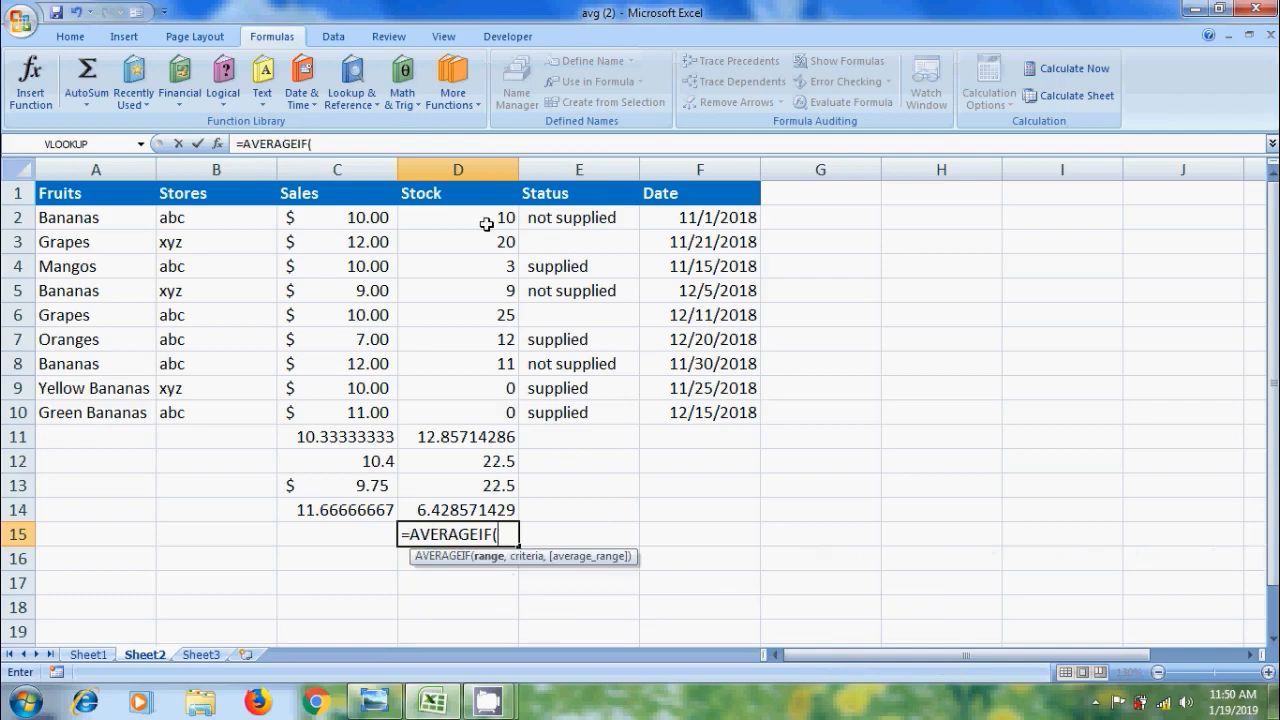
pyautogui.moveTo(491, 217); pyautogui.dragTo(490, 397)
pyautogui.write(',')
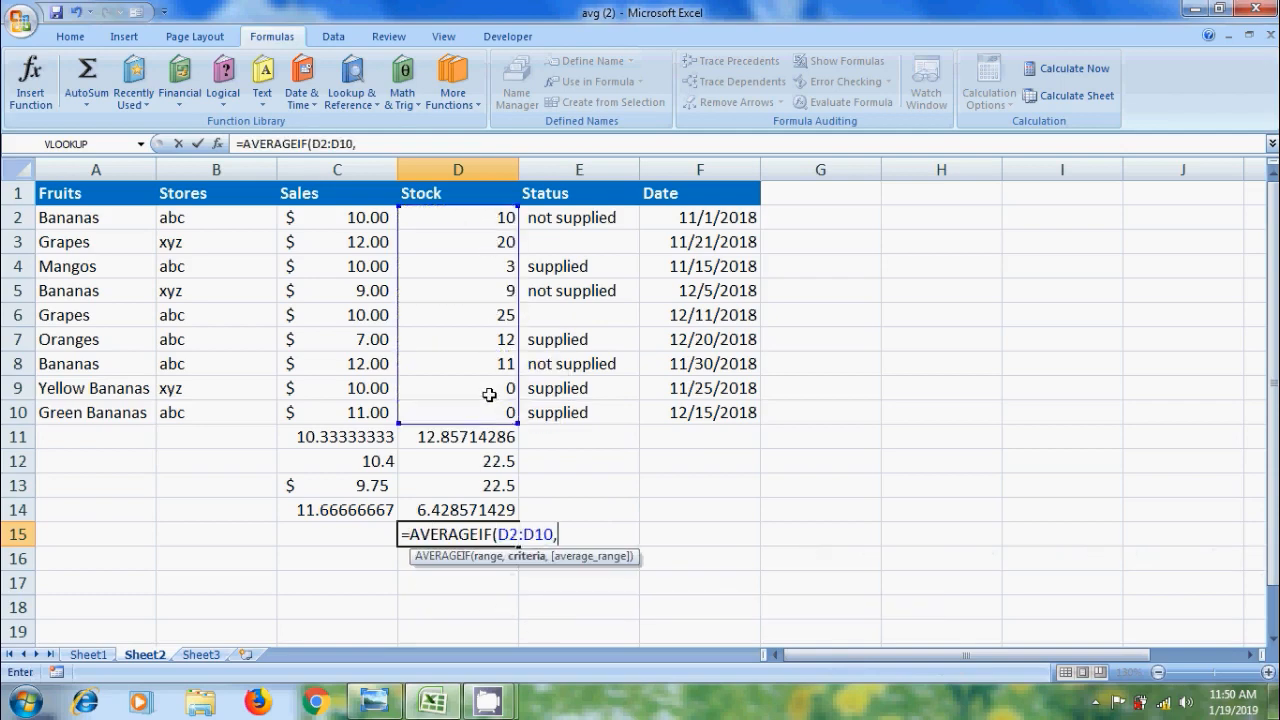
pyautogui.write('">"&')
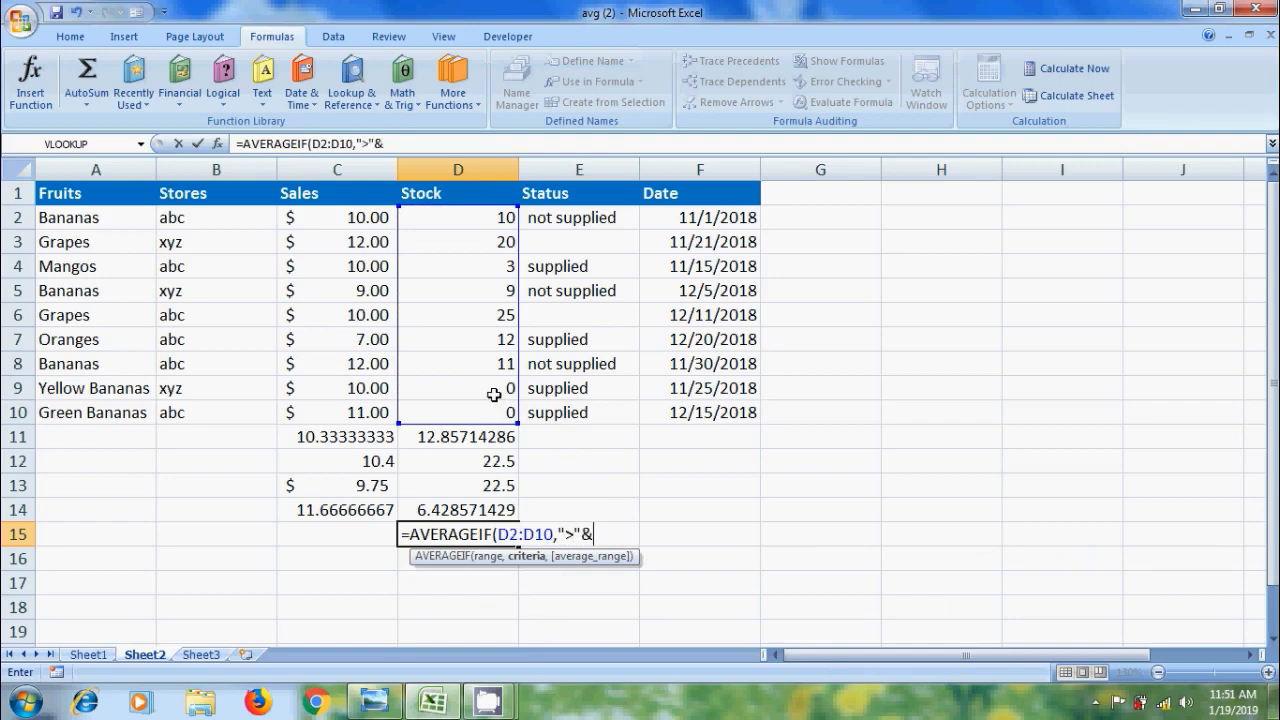
pyautogui.click(362, 537)
pyautogui.write(')')
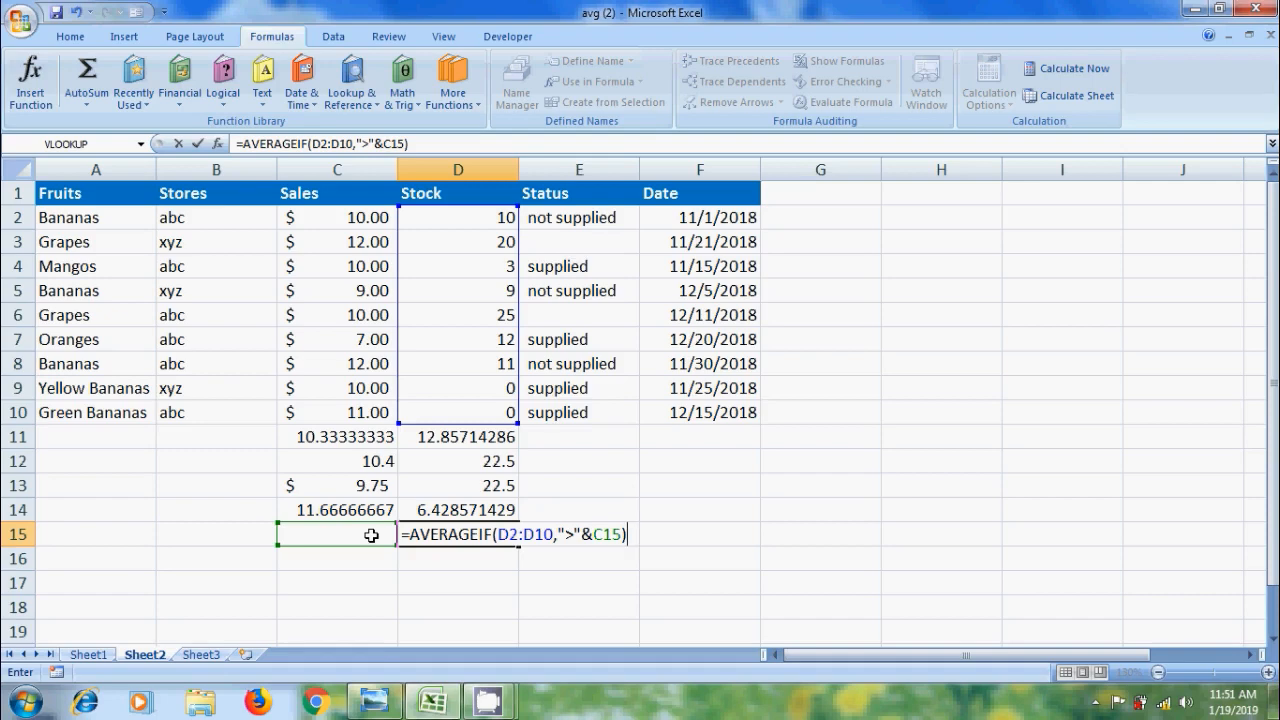
pyautogui.press('Return')
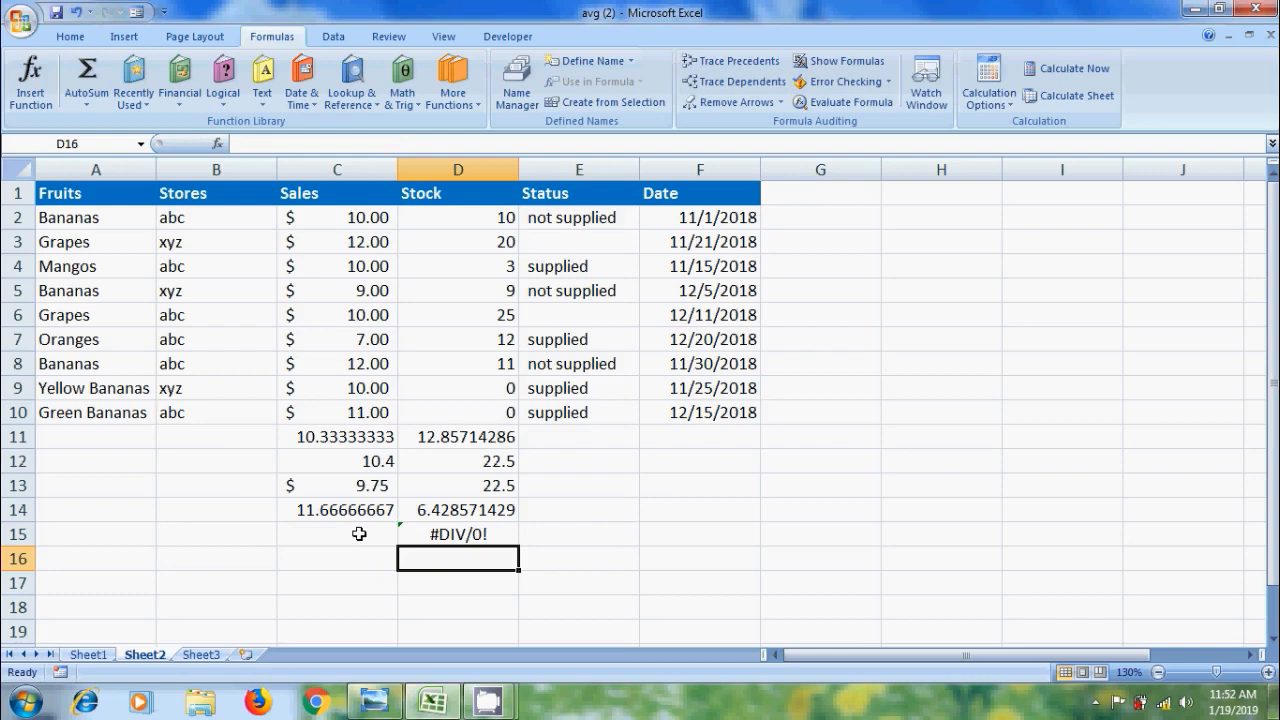
# Enter 10 in cell C15 as the stock threshold.
pyautogui.click(359, 534)
pyautogui.write('10')
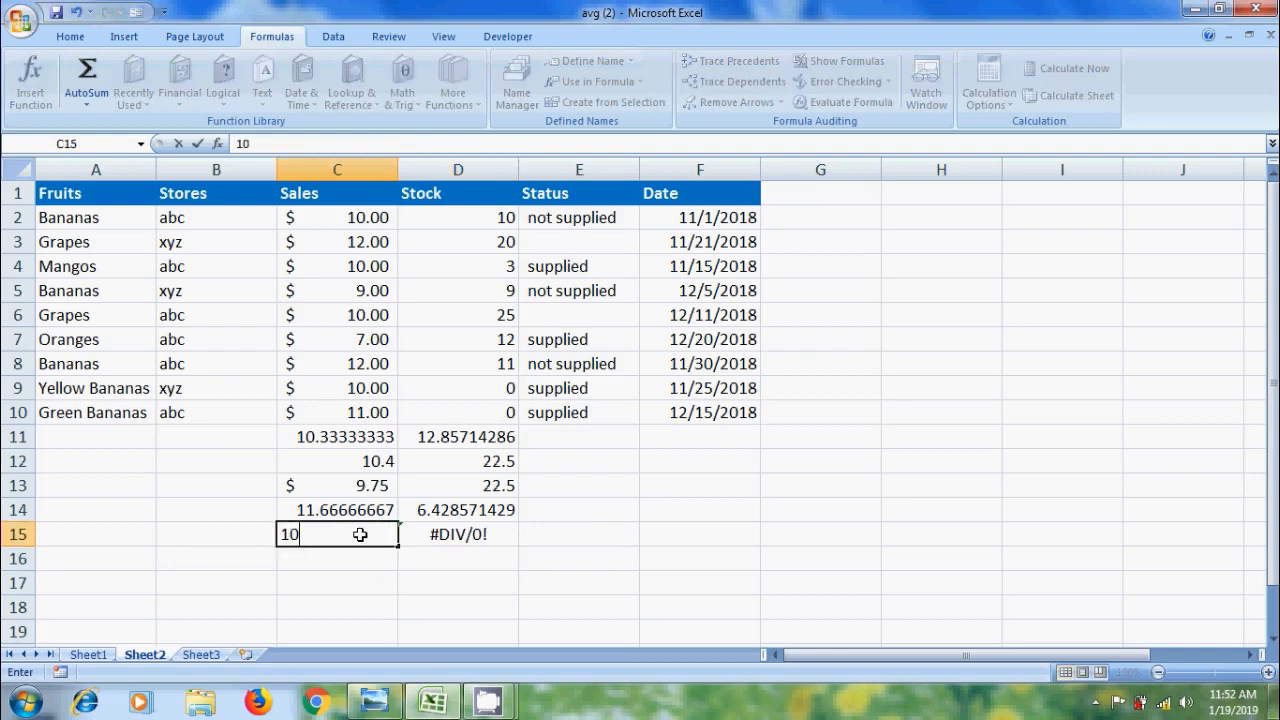
pyautogui.press('Return')
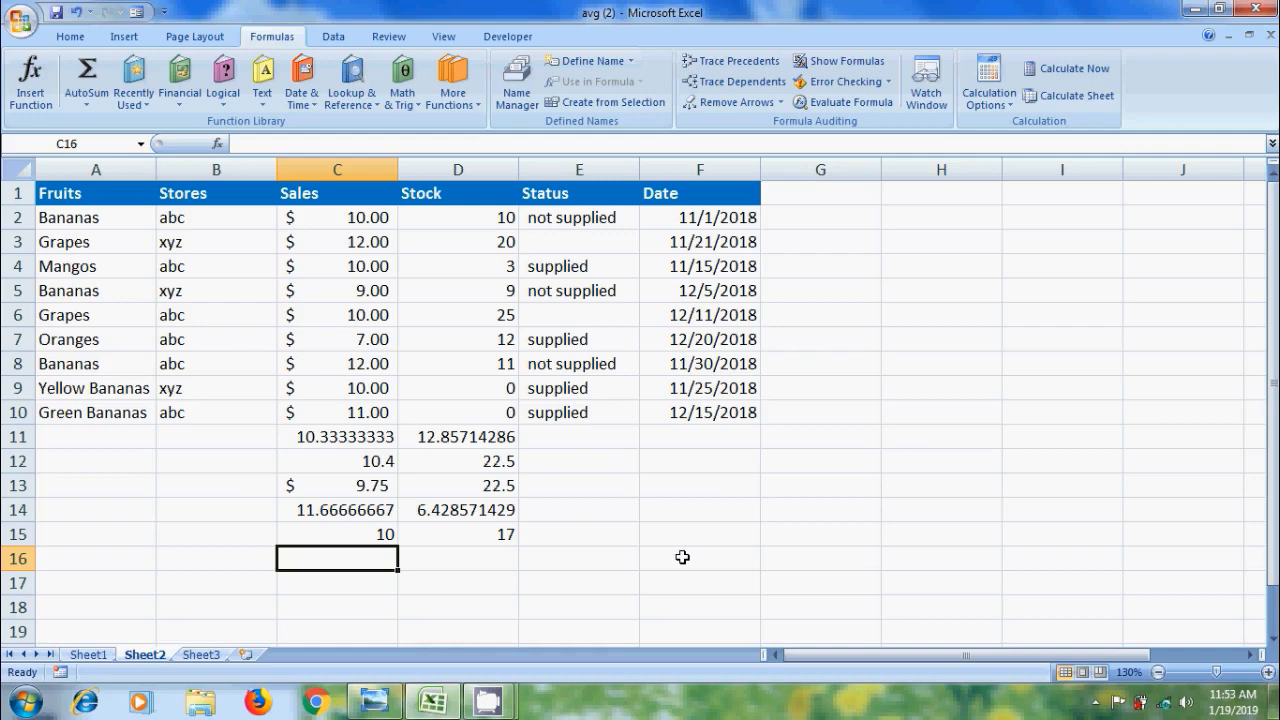
# Enter the criteria labels Product in cell F14 and Greater than in cell F15.
pyautogui.click(730, 509)
pyautogui.write('Product')
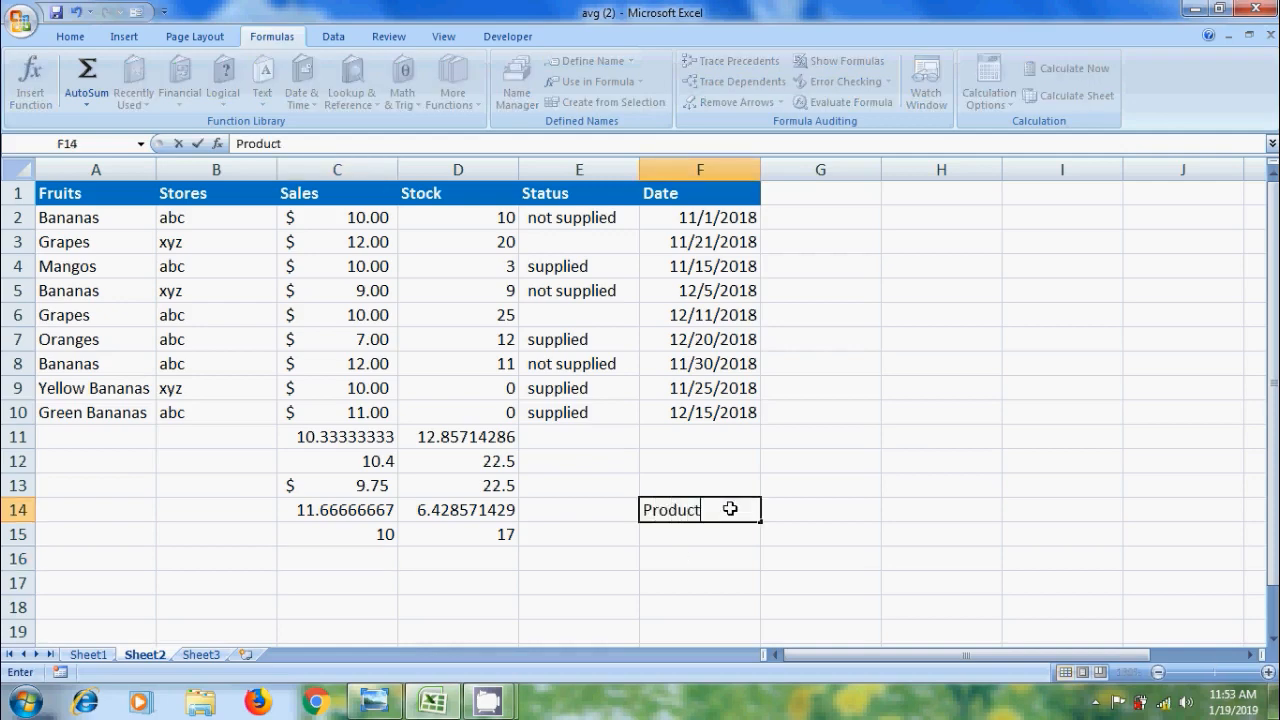
pyautogui.press('Return')
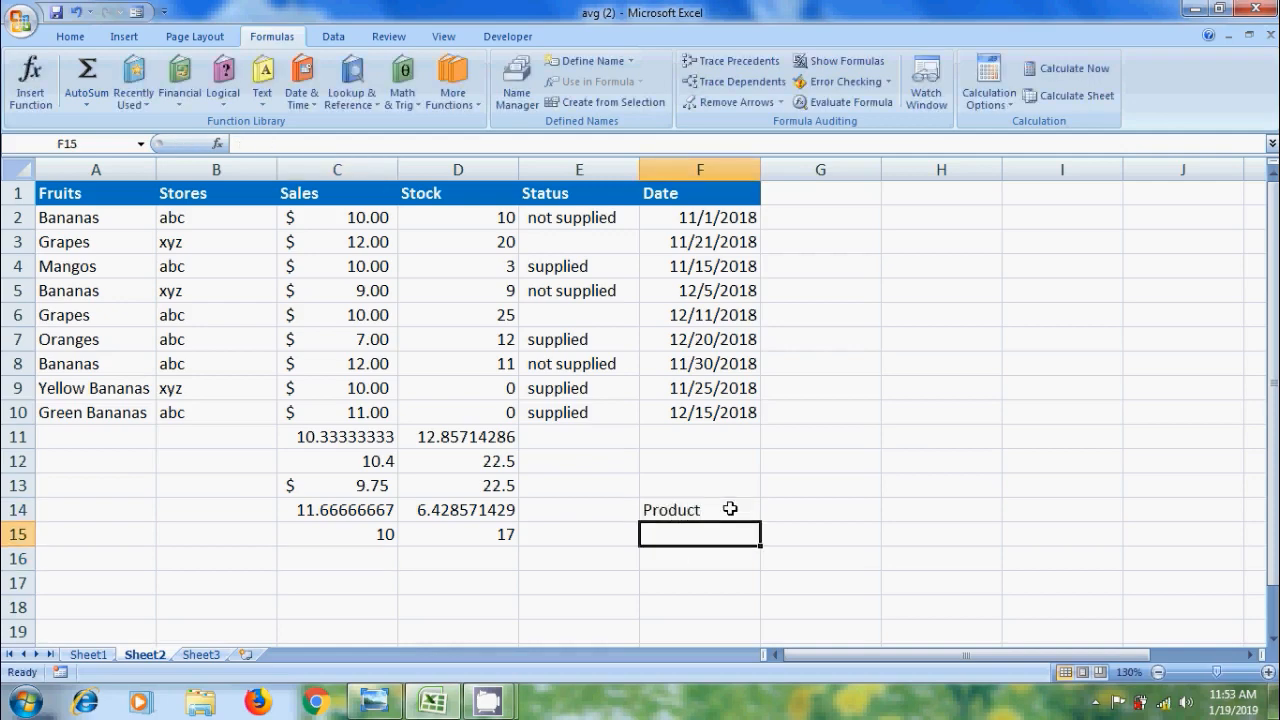
pyautogui.write('Great')
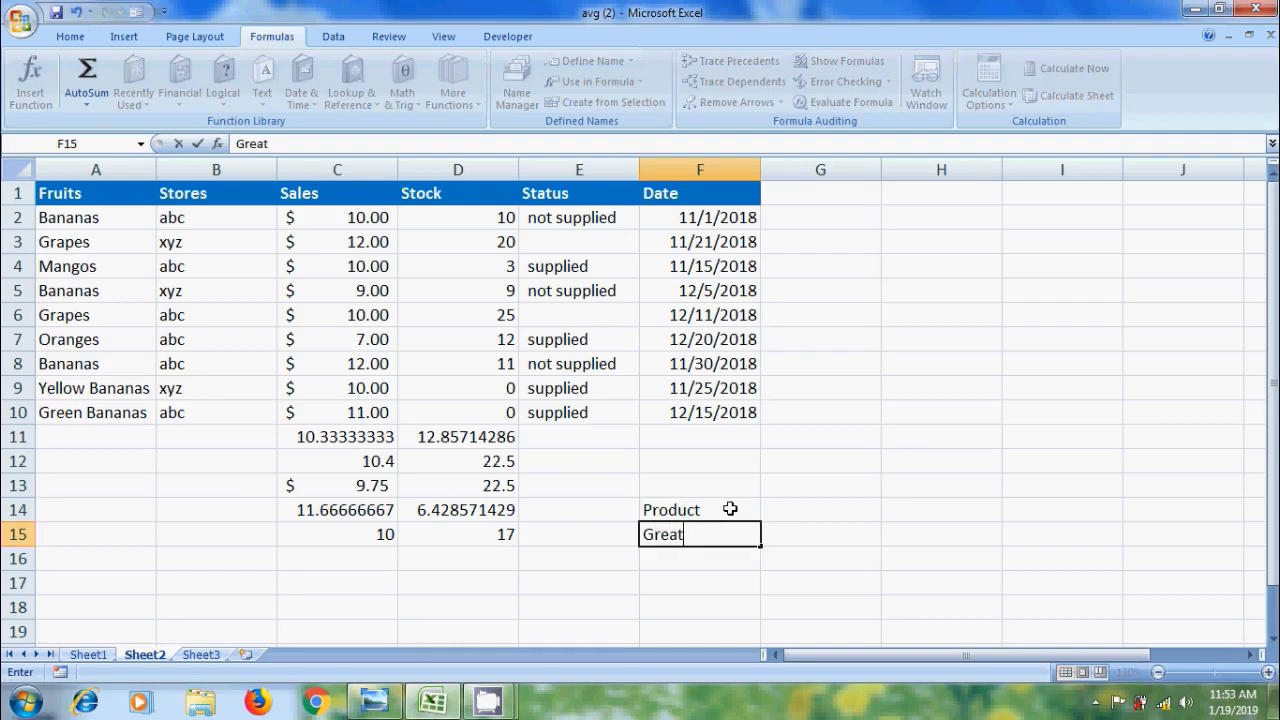
pyautogui.write('er than')
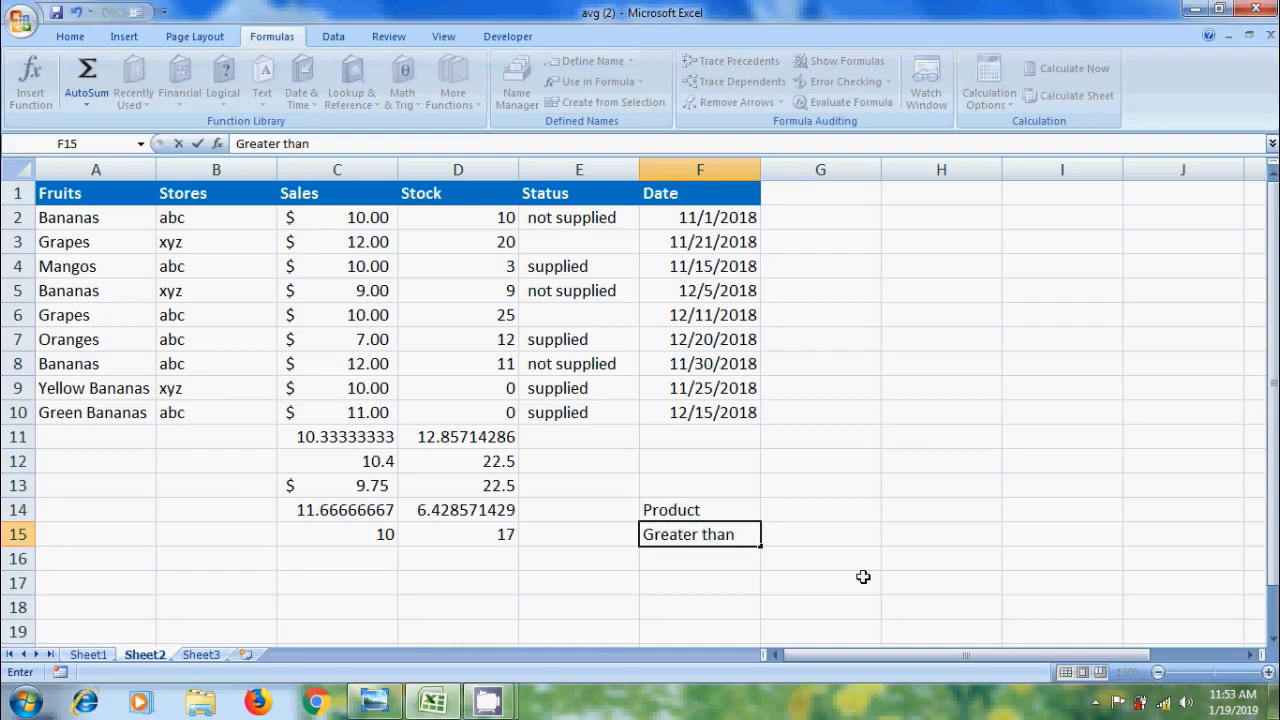
# Average sales by product and minimum value in cell C17 with =AVERAGEIFS(C2:C10,A2:A10,G14,C2:C10,">"&G15).
pyautogui.click(327, 586)
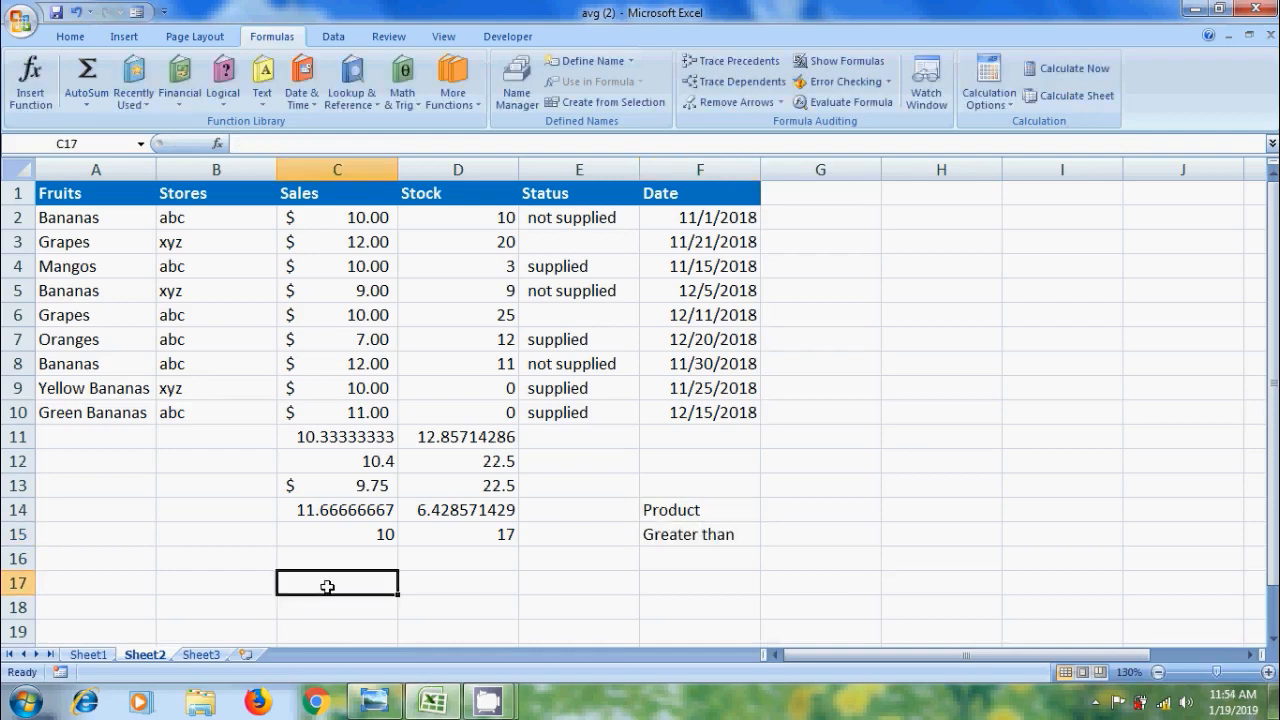
pyautogui.write('=aver')
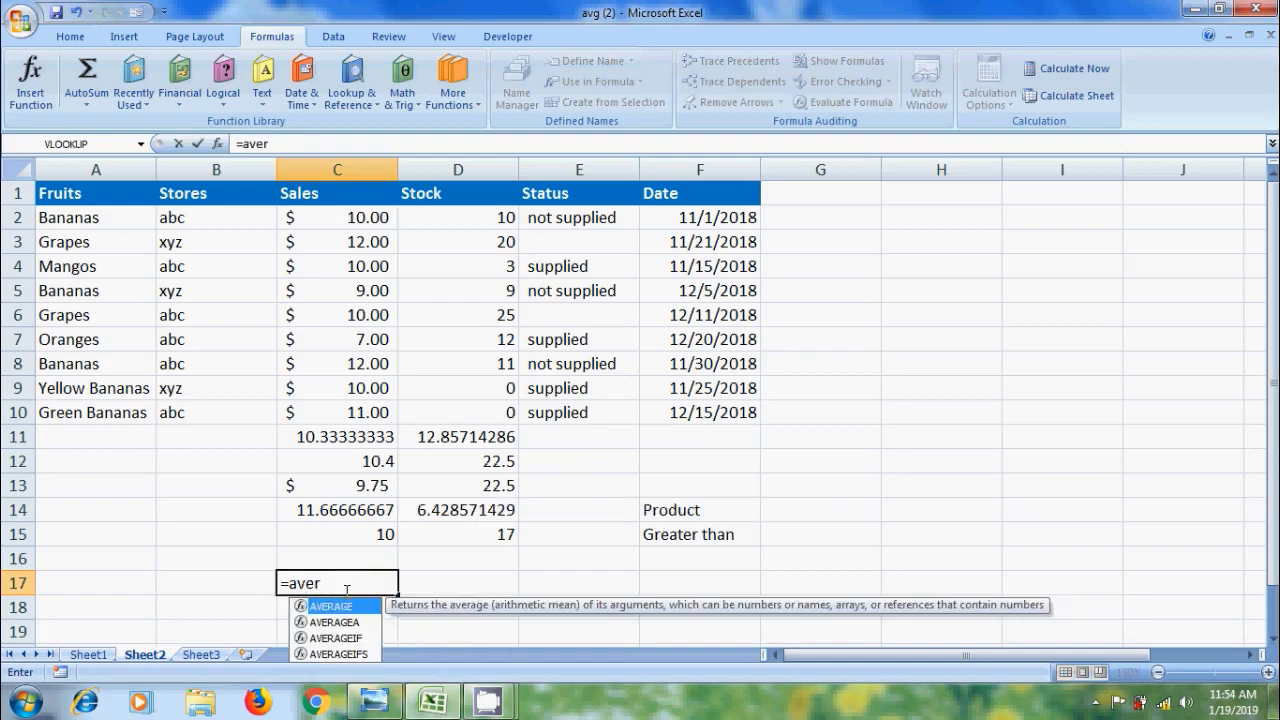
pyautogui.doubleClick(361, 655)
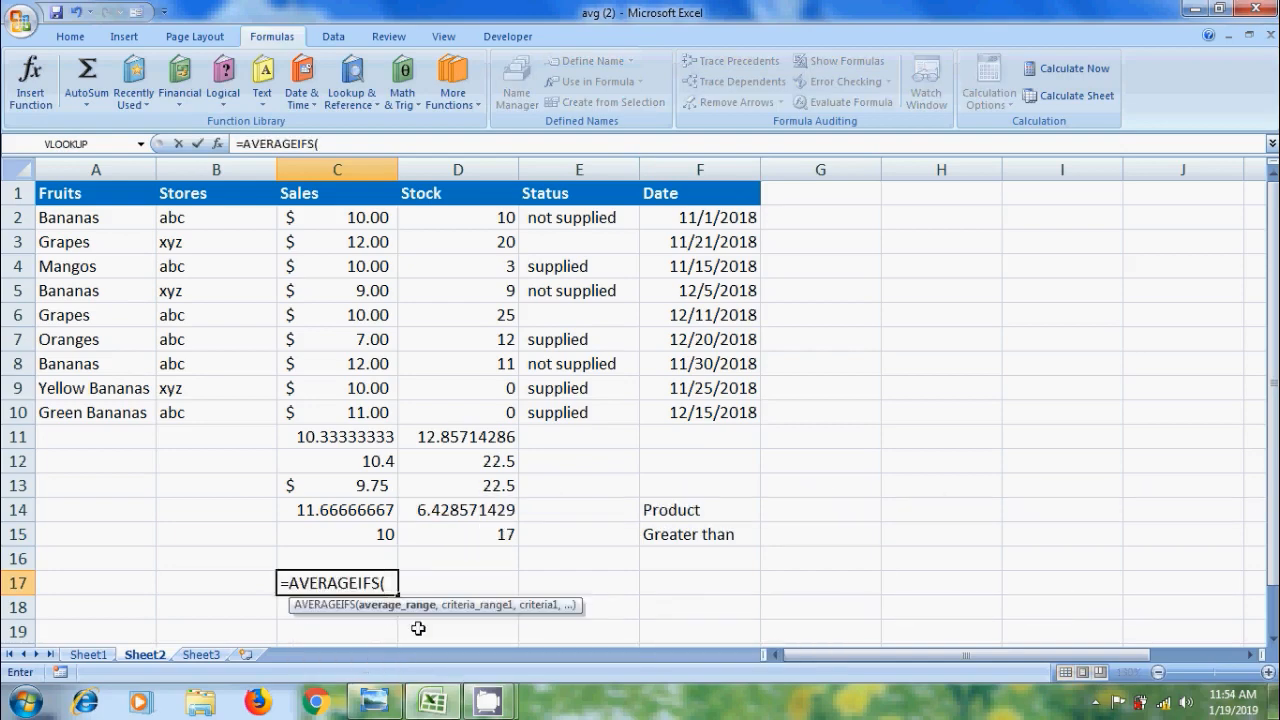
pyautogui.moveTo(378, 217); pyautogui.dragTo(378, 404)
pyautogui.write(',')
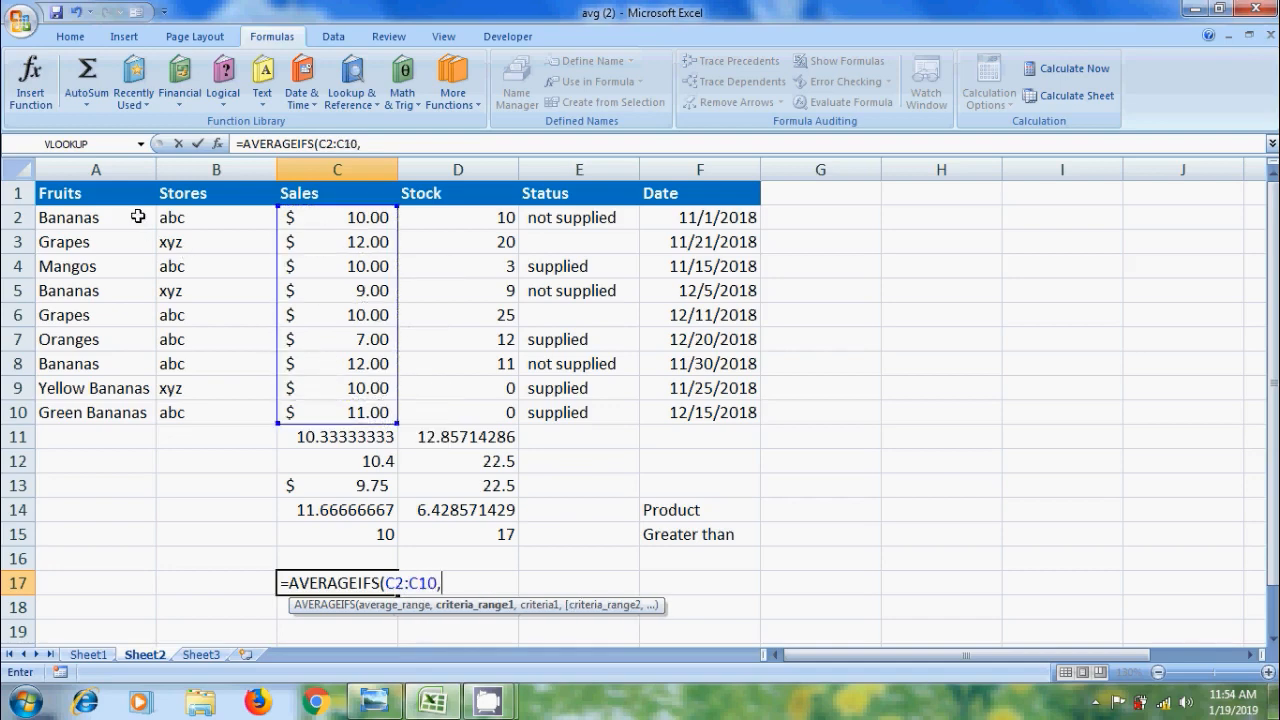
pyautogui.moveTo(134, 217); pyautogui.dragTo(143, 409)
pyautogui.write(',')
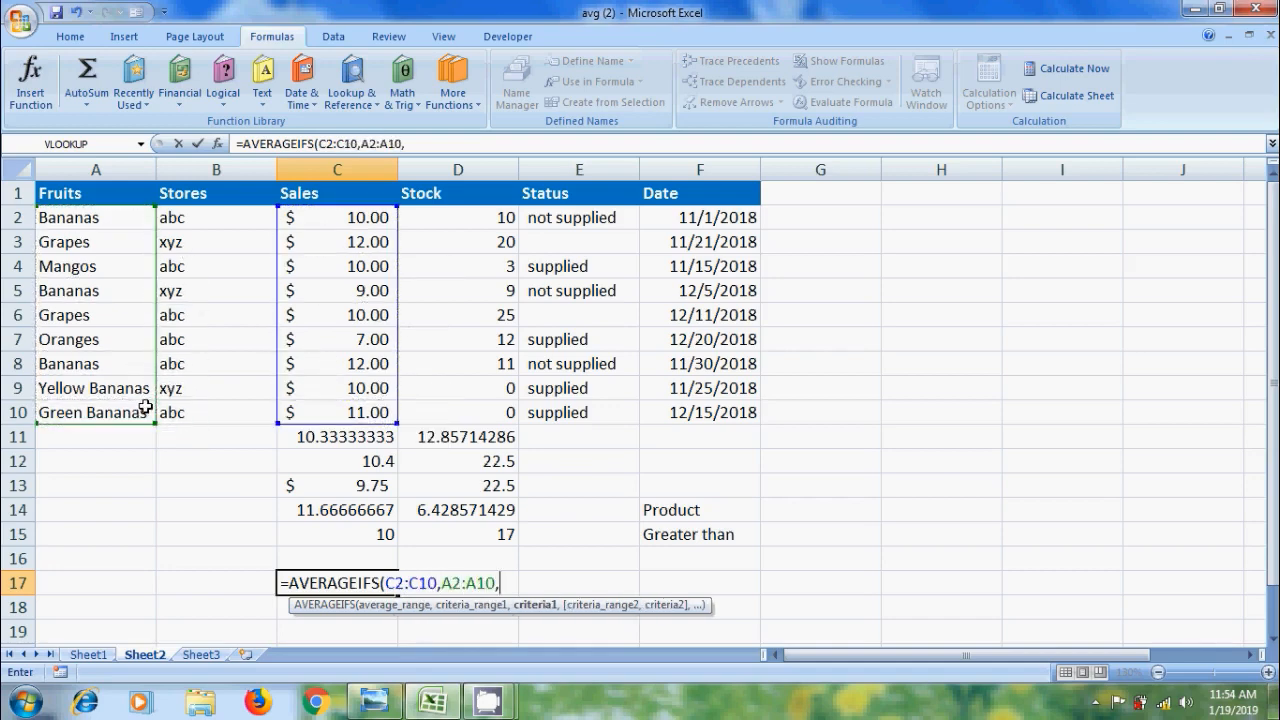
pyautogui.click(805, 512)
pyautogui.write(',')
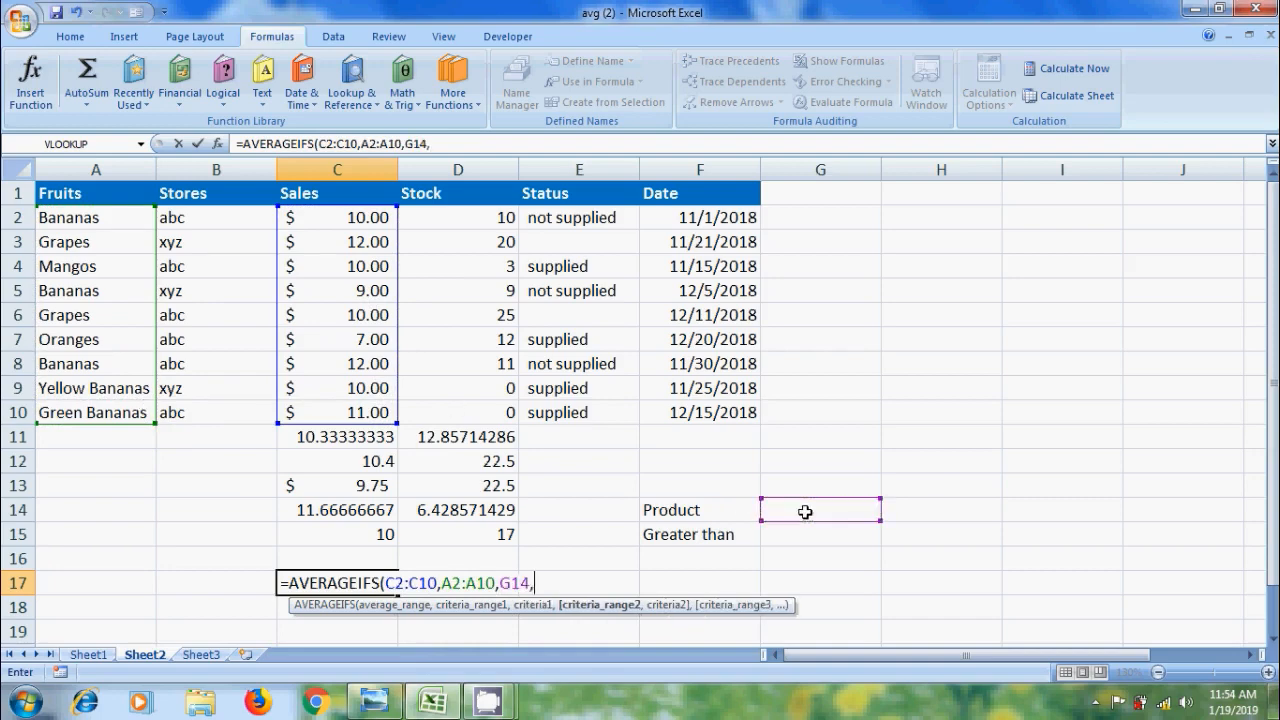
pyautogui.moveTo(362, 218); pyautogui.dragTo(379, 405)
pyautogui.write(',')
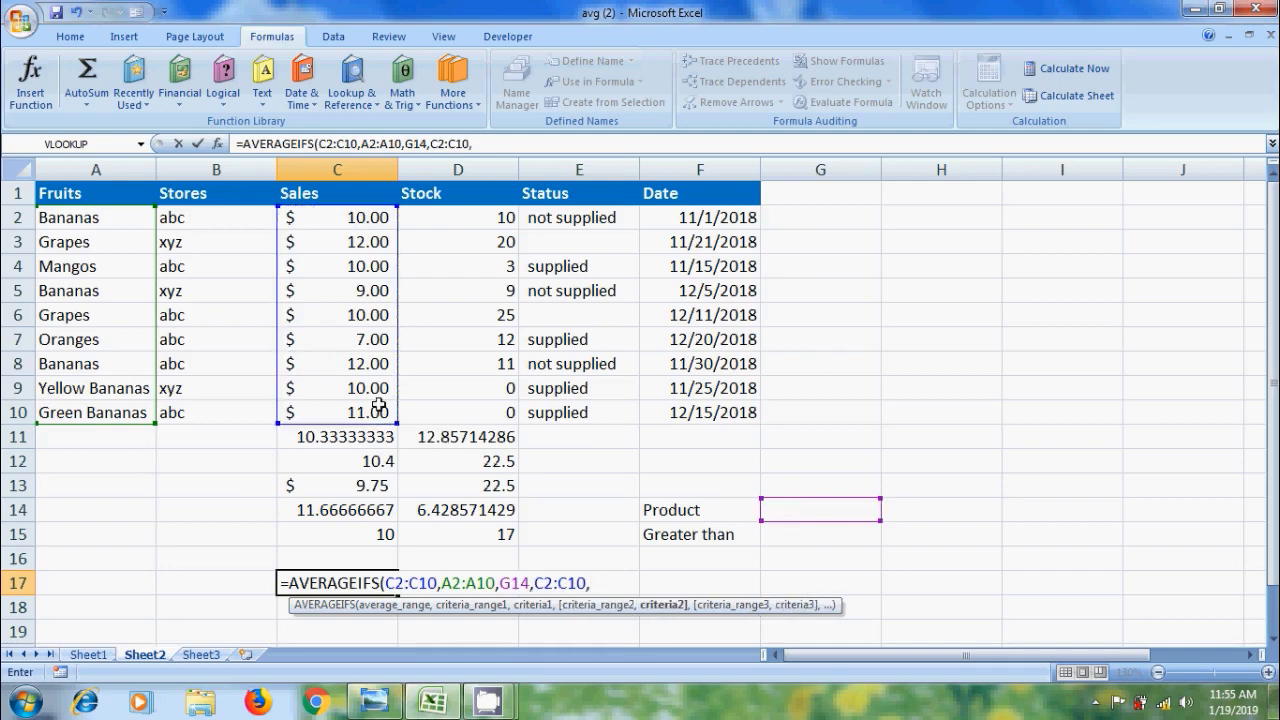
pyautogui.write('">"&')
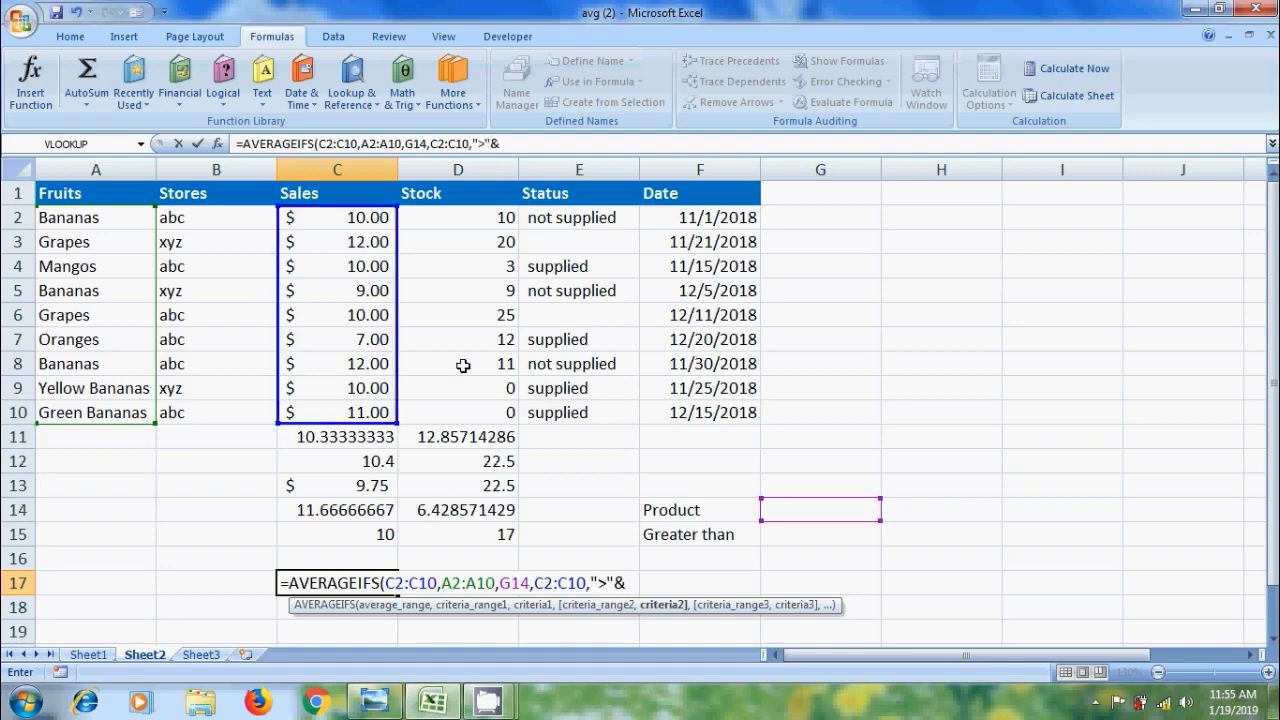
pyautogui.click(827, 531)
pyautogui.write(')')
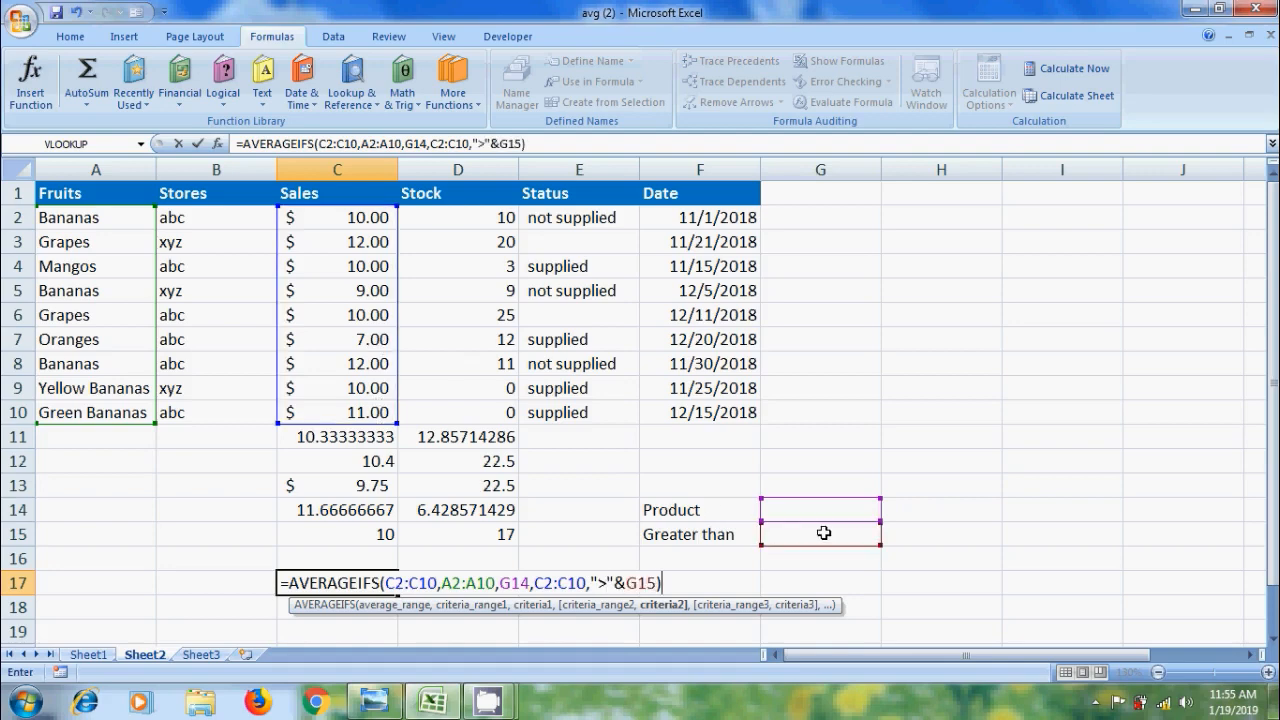
pyautogui.press('Return')
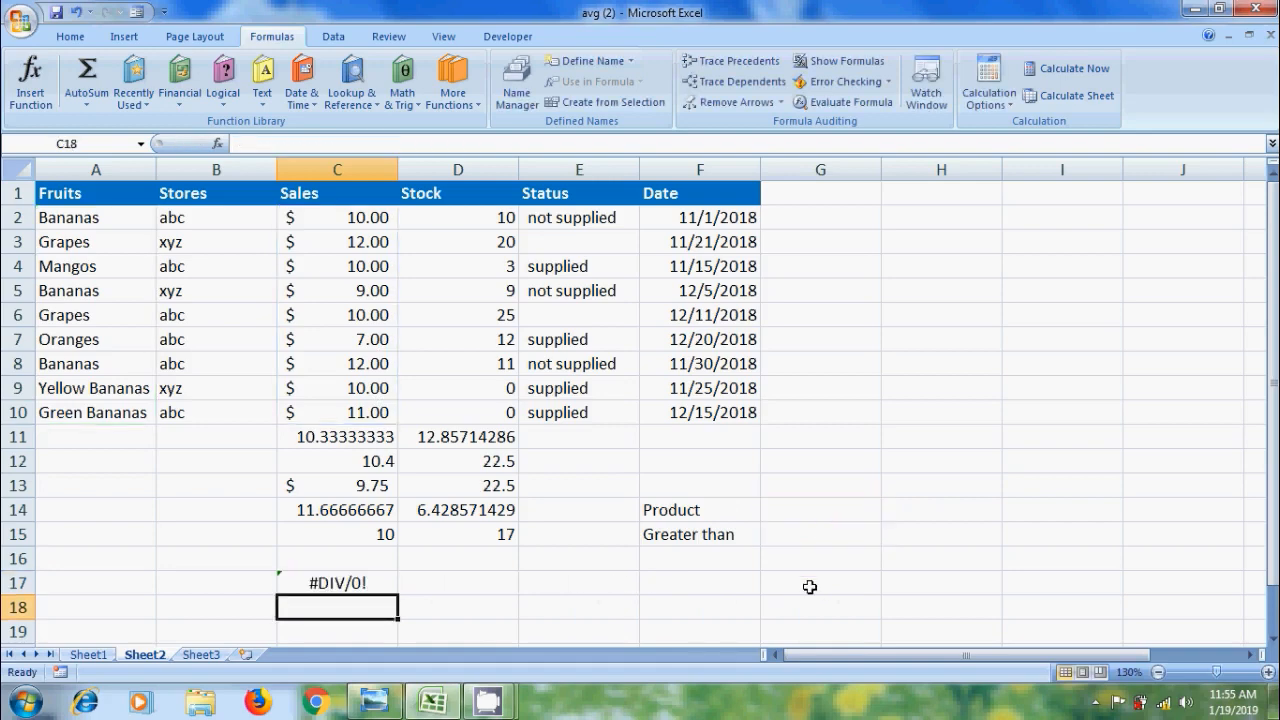
# Enter the criteria values Bananas in cell G14 and 9 in cell G15, and check the matching banana sales.
pyautogui.click(828, 512)
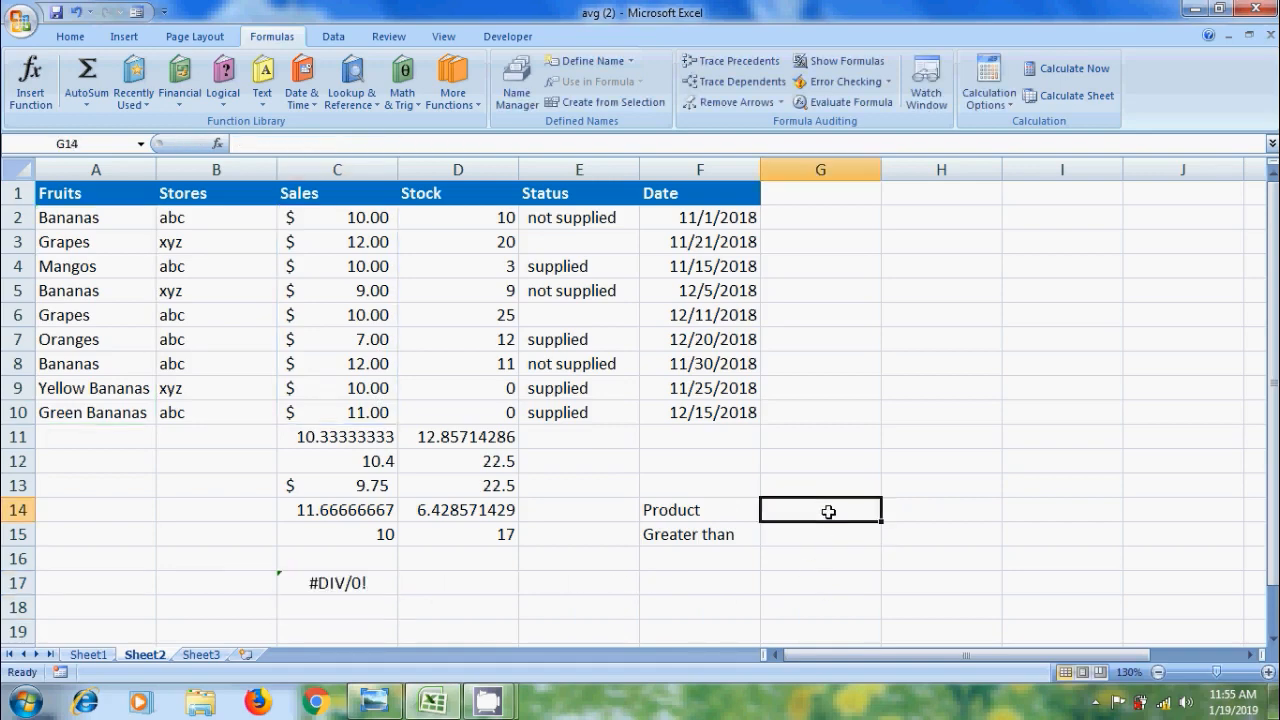
pyautogui.write('Bananas')
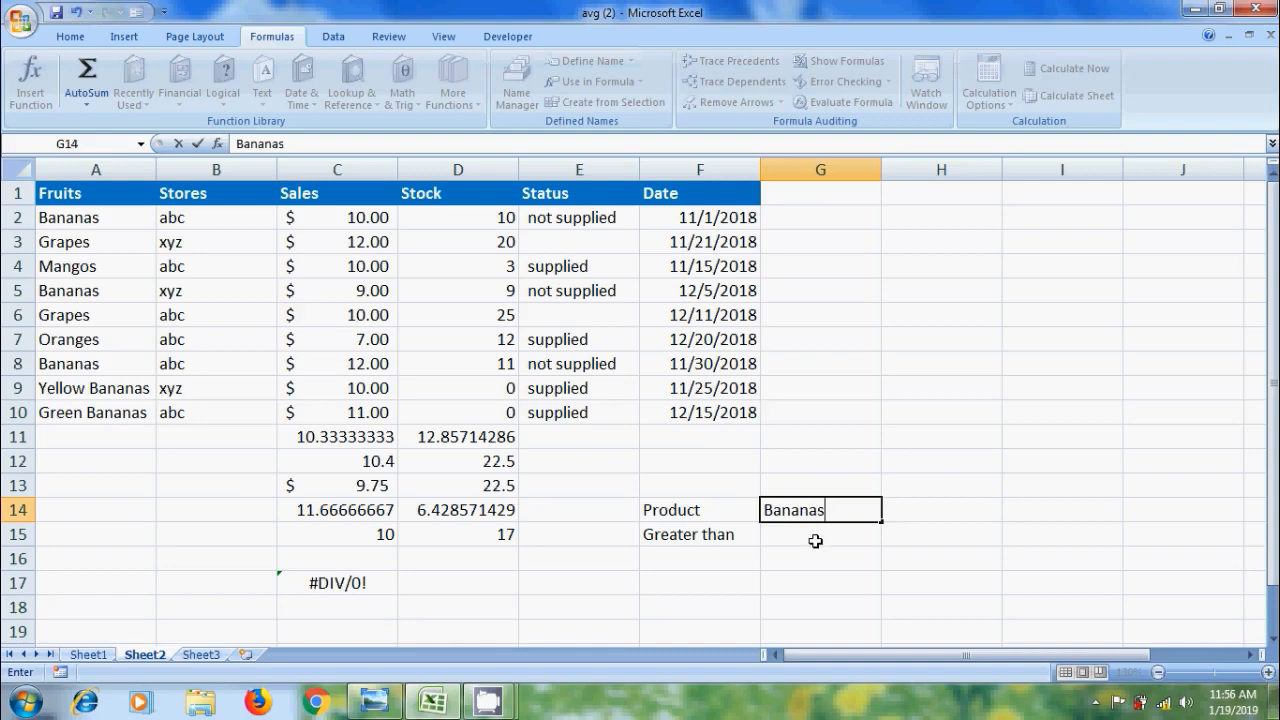
pyautogui.click(815, 535)
pyautogui.write('9')
pyautogui.press('Return')
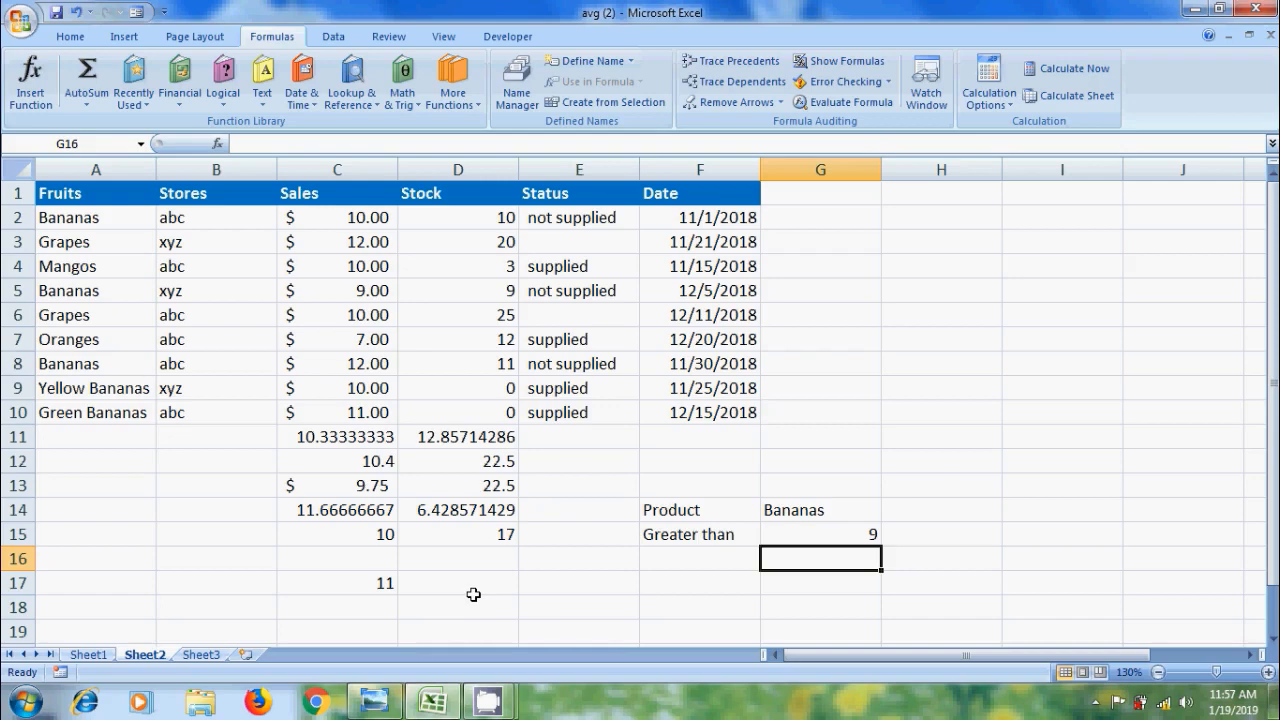
pyautogui.click(360, 364)
pyautogui.click(360, 218)
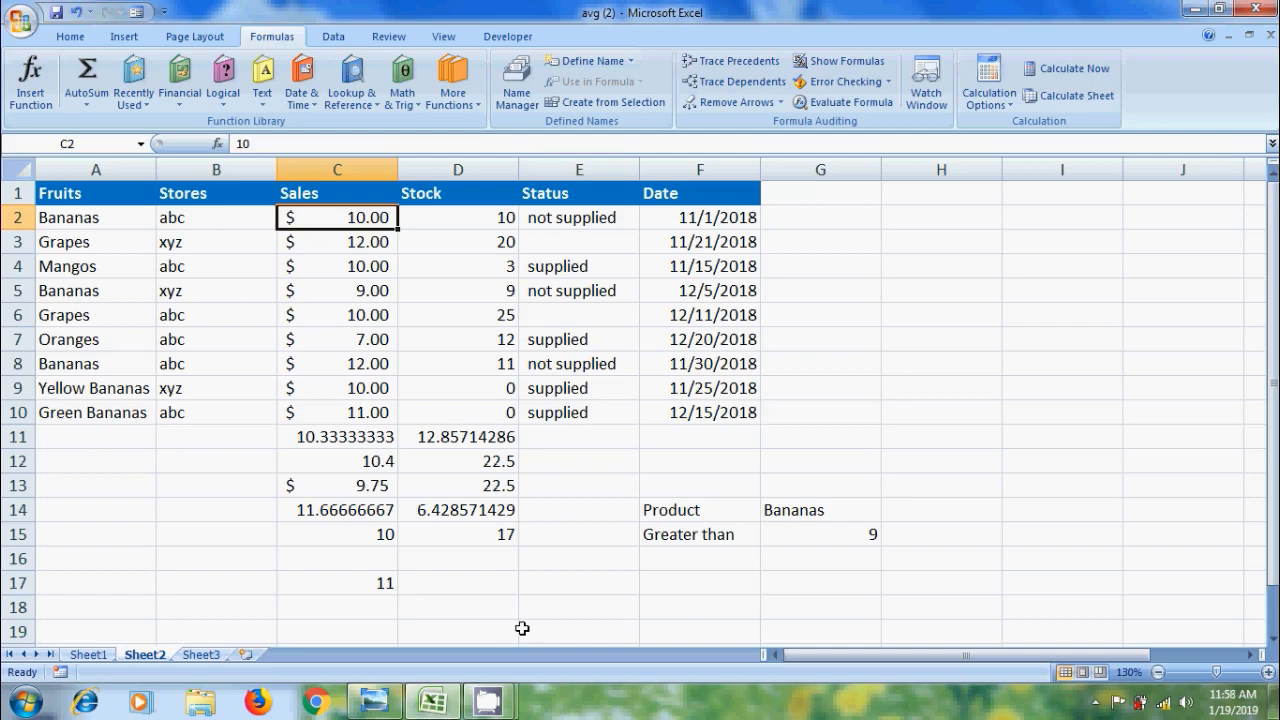
# Begin an AVERAGEIFS formula in cell E18 with the stock values D2:D10 as the average range.
pyautogui.click(574, 607)
pyautogui.write('=ave')
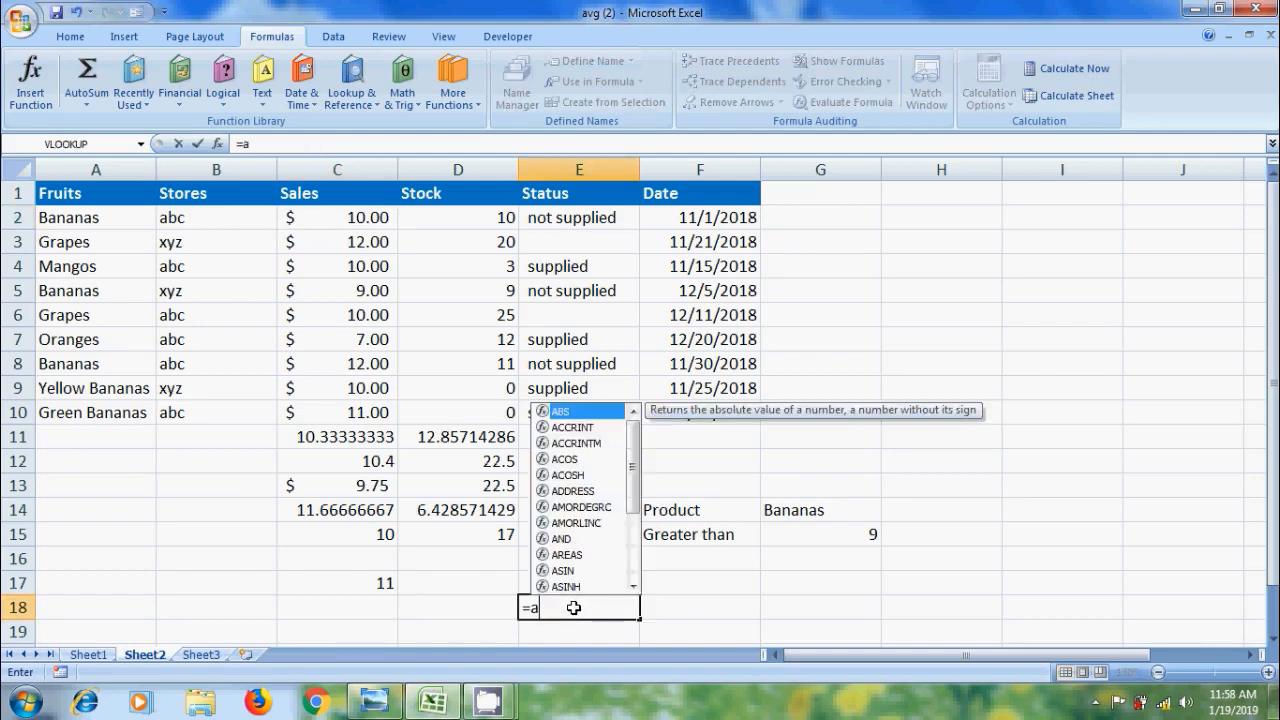
pyautogui.press('Down')
pyautogui.press('Down')
pyautogui.press('Down')
pyautogui.press('Down')
pyautogui.doubleClick(603, 588)
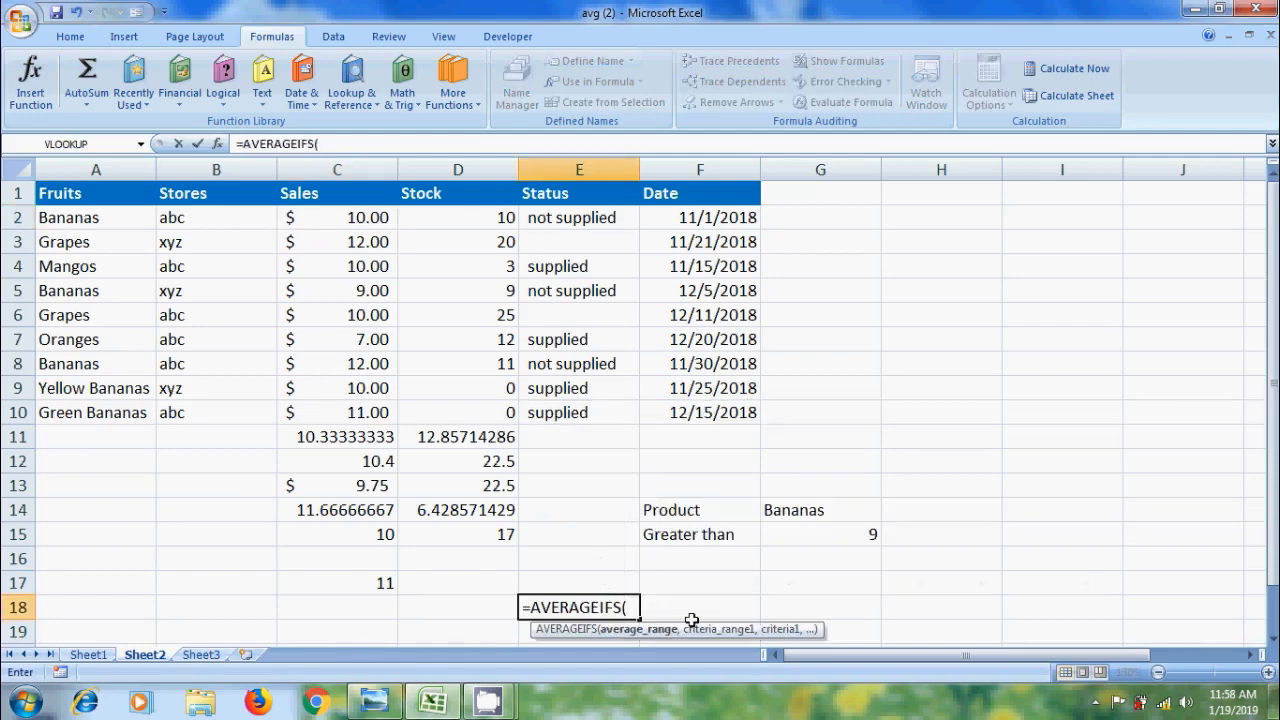
pyautogui.moveTo(471, 214); pyautogui.dragTo(472, 407)
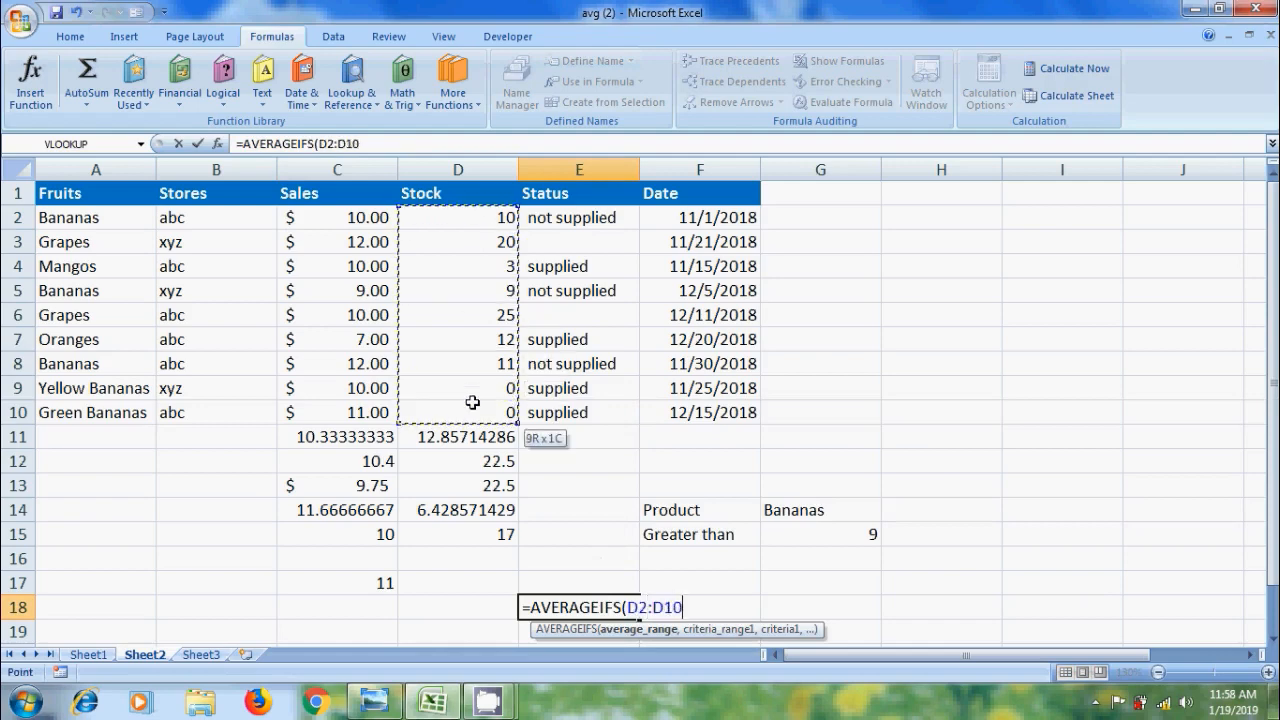
# Complete the E18 formula with the criteria pairs E2:E10,">12/11/2018" and E2:E10,"<>".
pyautogui.write(',')
pyautogui.moveTo(608, 216); pyautogui.dragTo(606, 403)
pyautogui.write(',"')
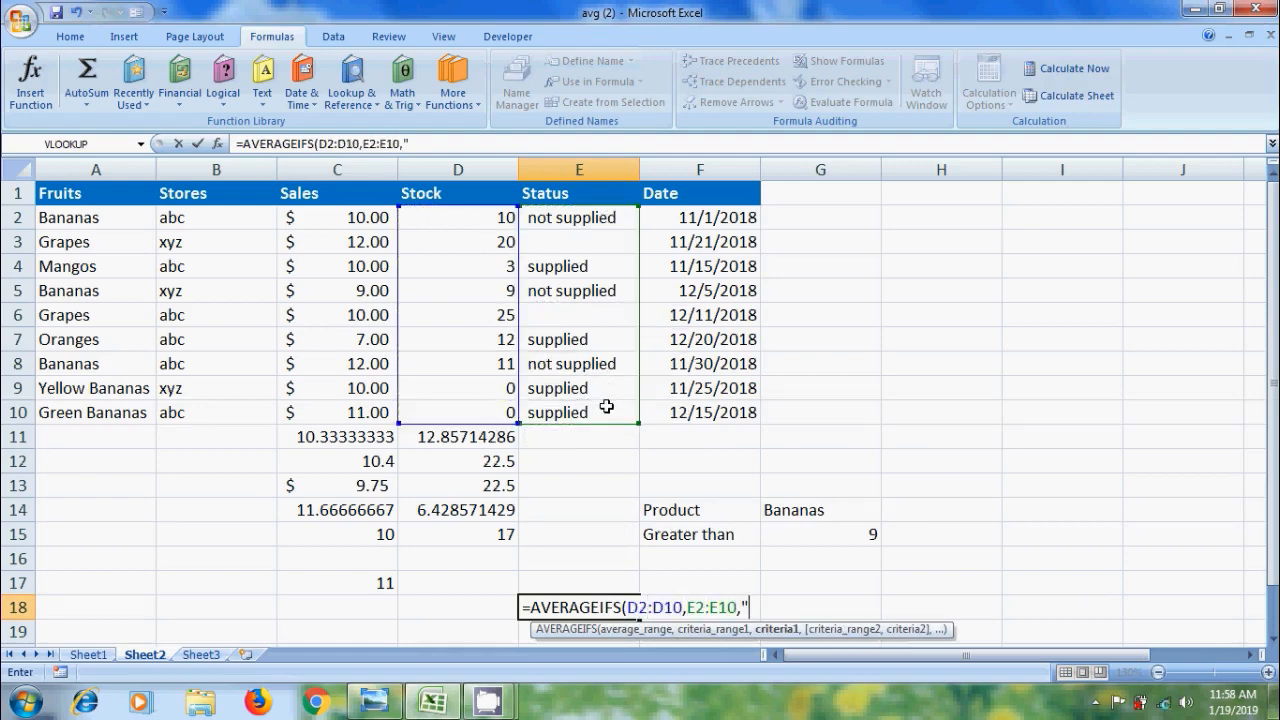
pyautogui.write('>12/11/20')
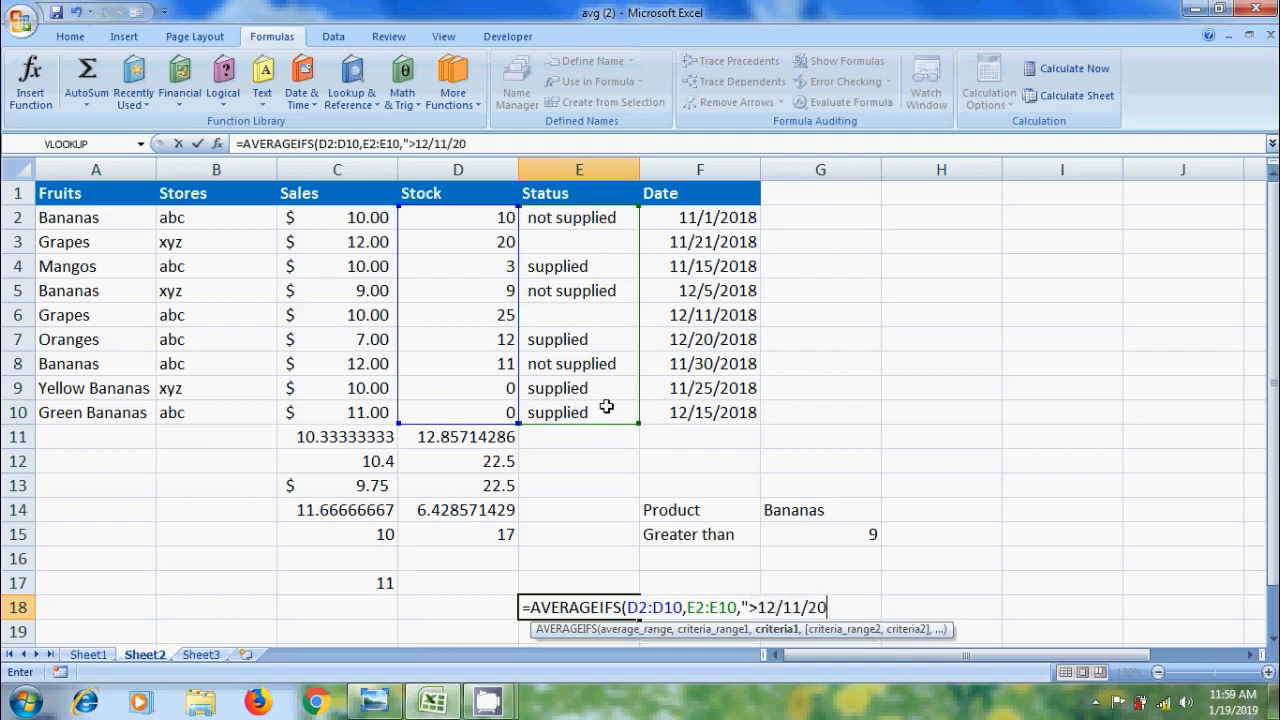
pyautogui.write('18",')
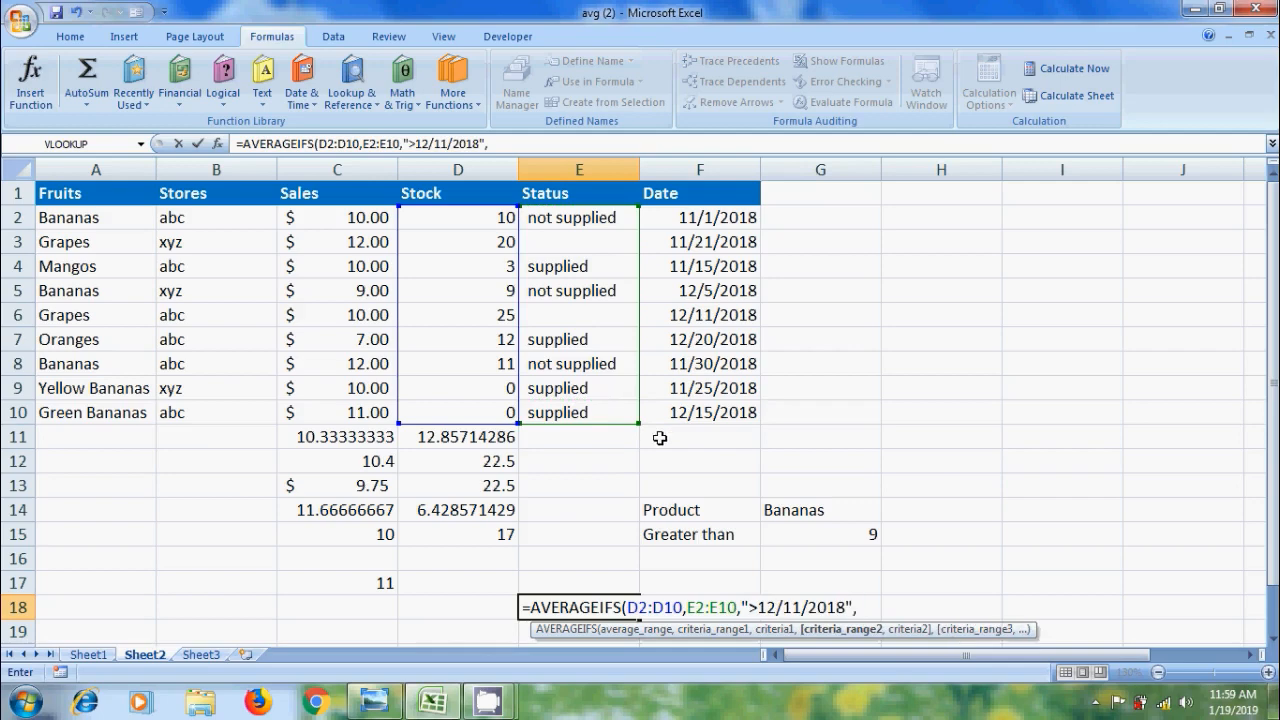
pyautogui.moveTo(589, 214); pyautogui.dragTo(590, 410)
pyautogui.write(',')
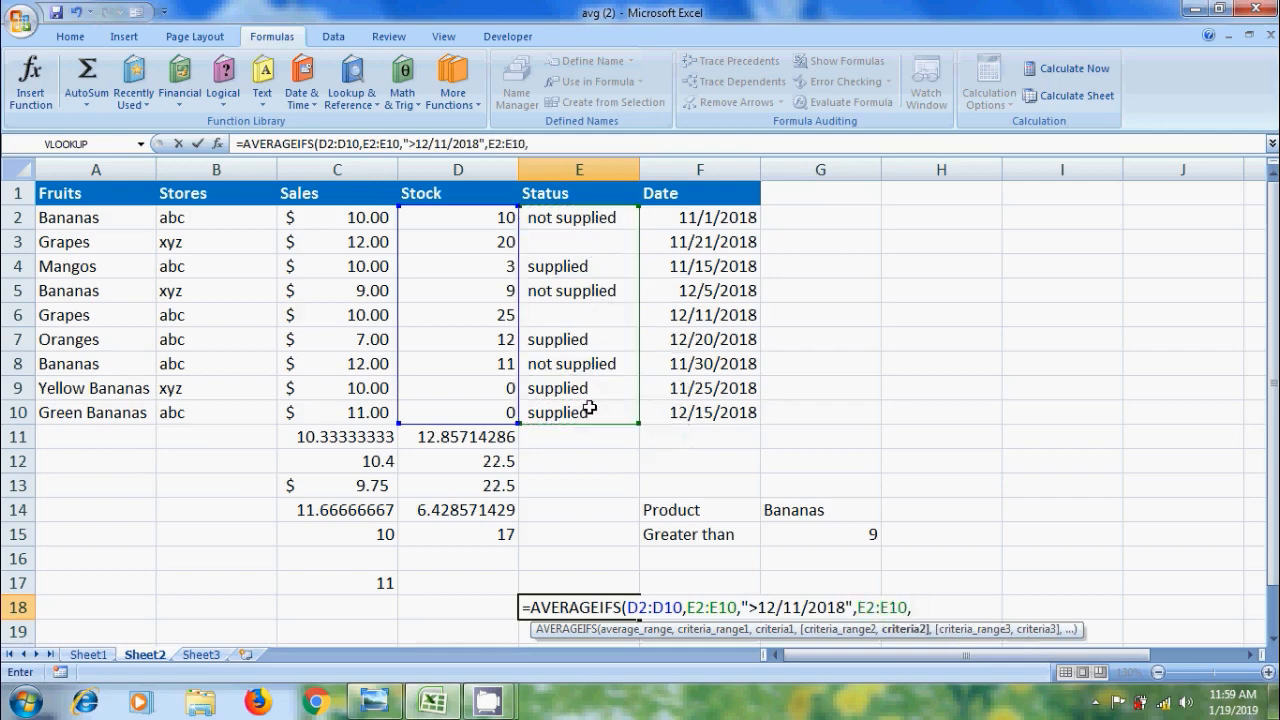
pyautogui.write('""<>")')
pyautogui.press('Return')
# Correct the first criteria range in E18's AVERAGEIFS formula to the date column, F2:F10.
pyautogui.click(553, 606)
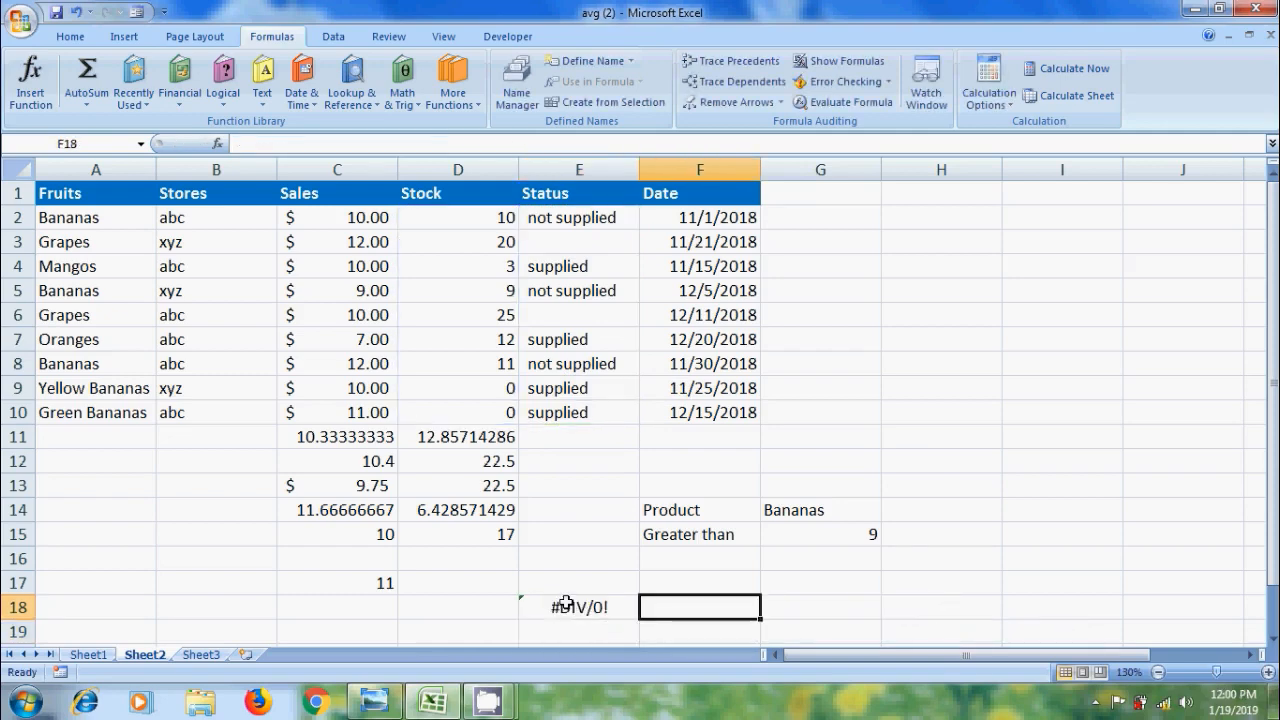
pyautogui.click(365, 143)
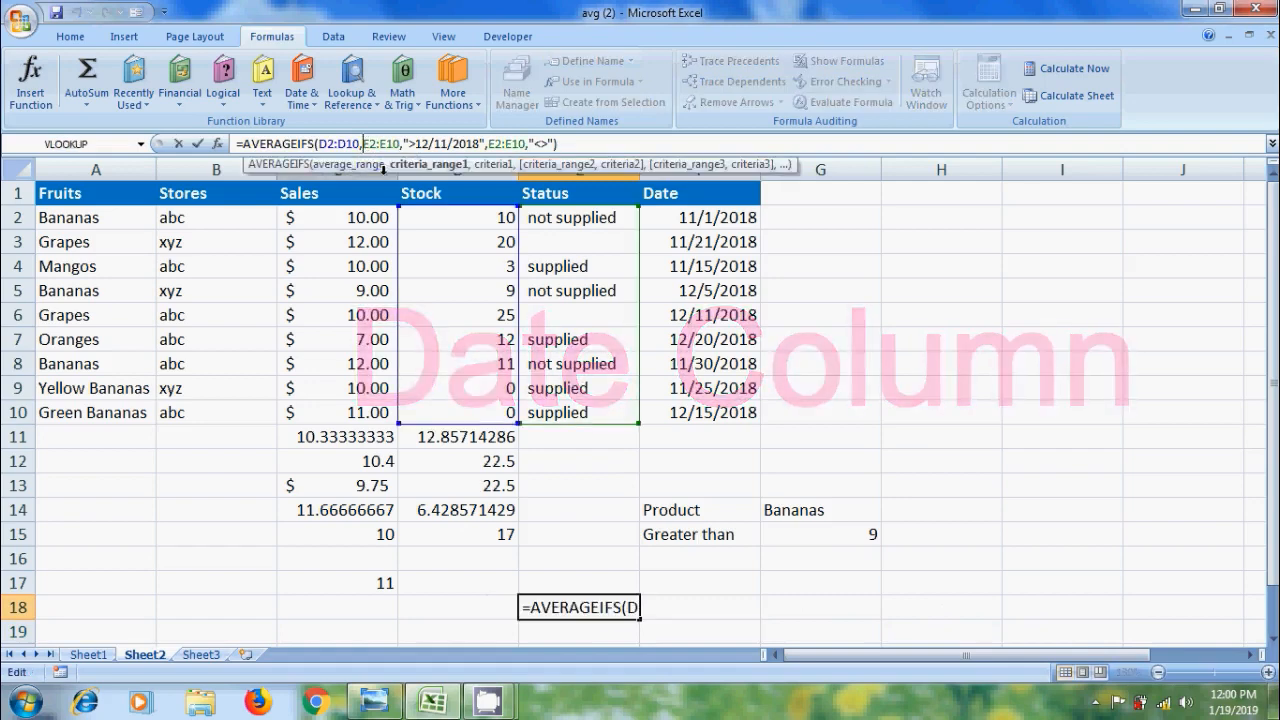
pyautogui.write('F2')
pyautogui.press('Delete')
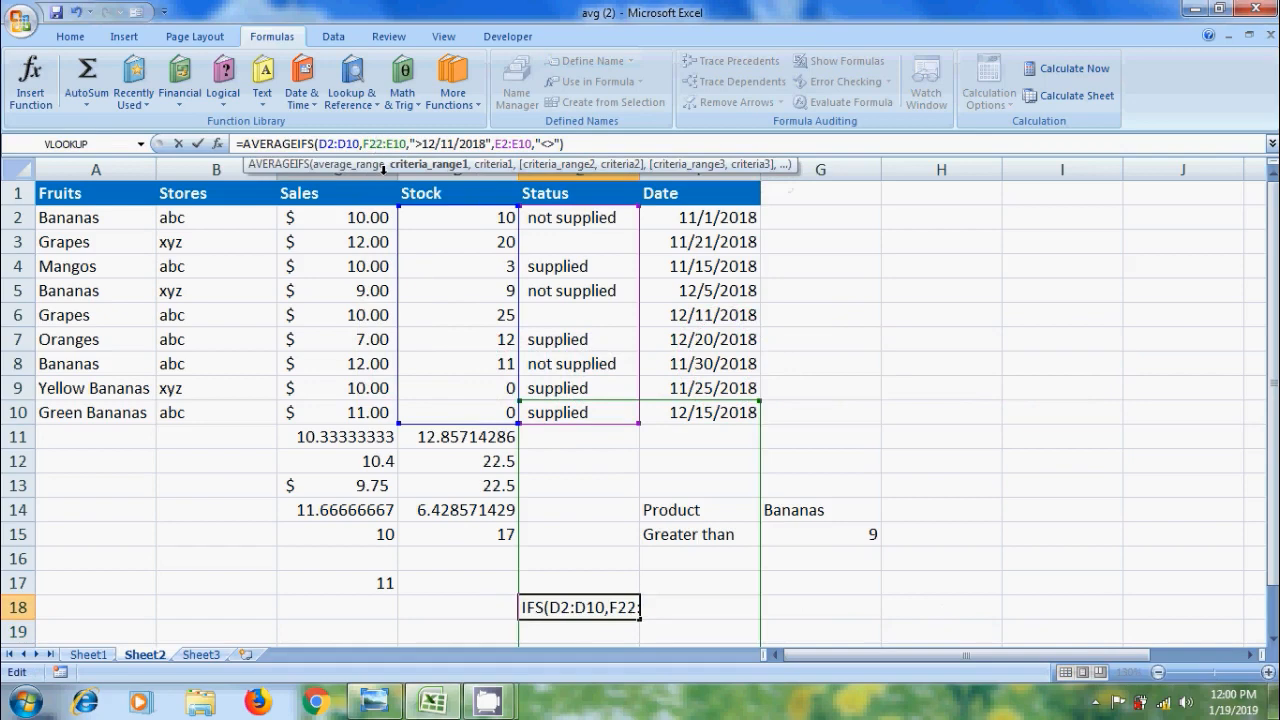
pyautogui.press('Delete')
pyautogui.press('Right')
pyautogui.press('Delete')
pyautogui.write('F')
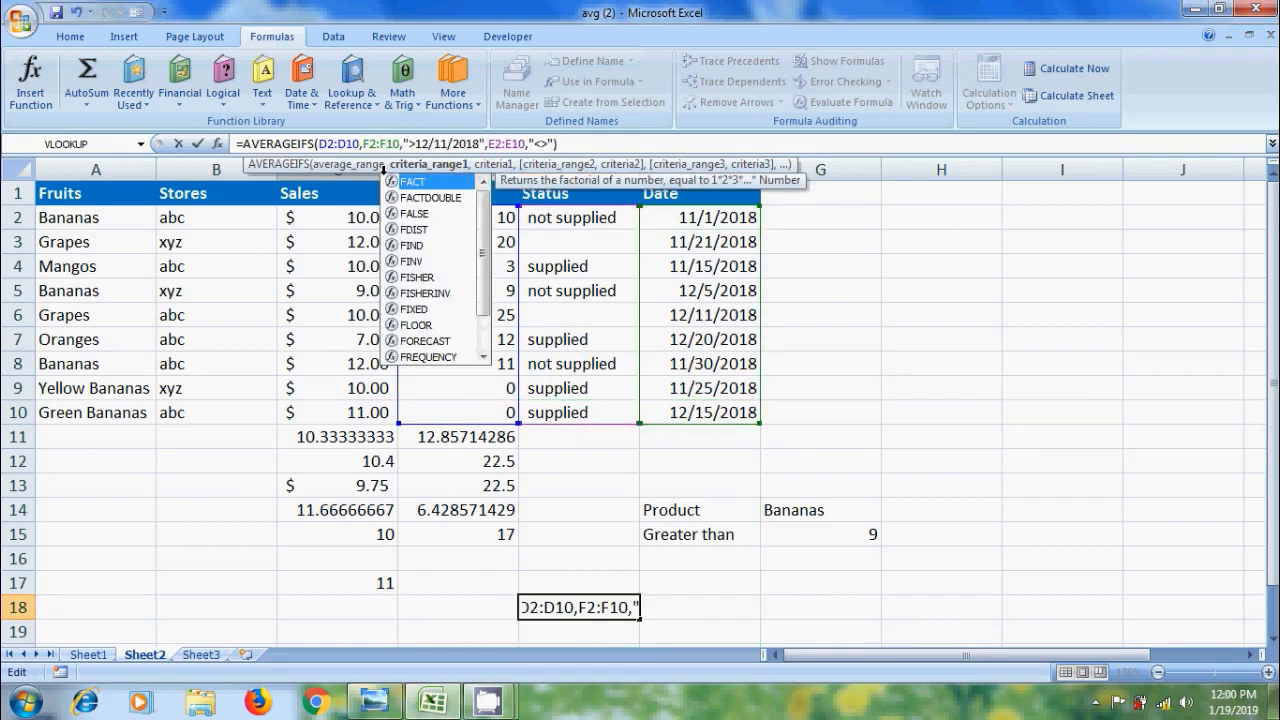
pyautogui.press('Return')
pyautogui.click(626, 607)
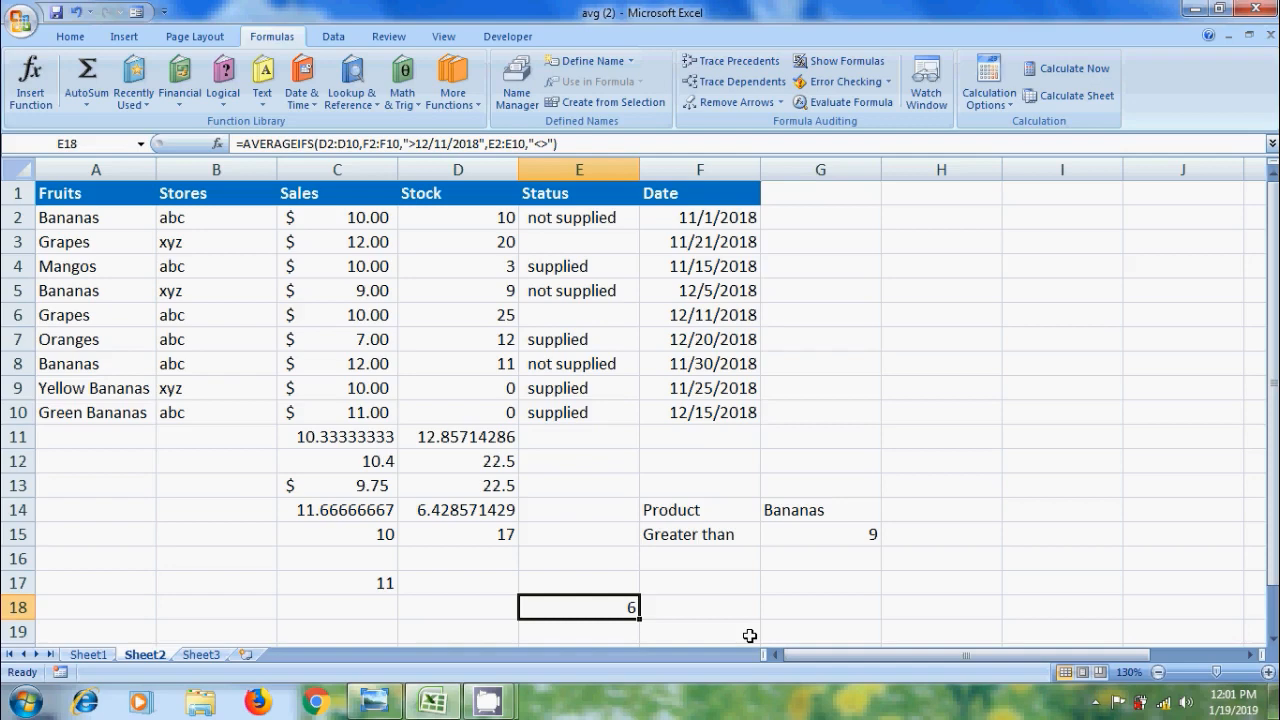
# Switch to the average formulas title image in Windows Photo Viewer and minimize its window.
pyautogui.click(374, 701)
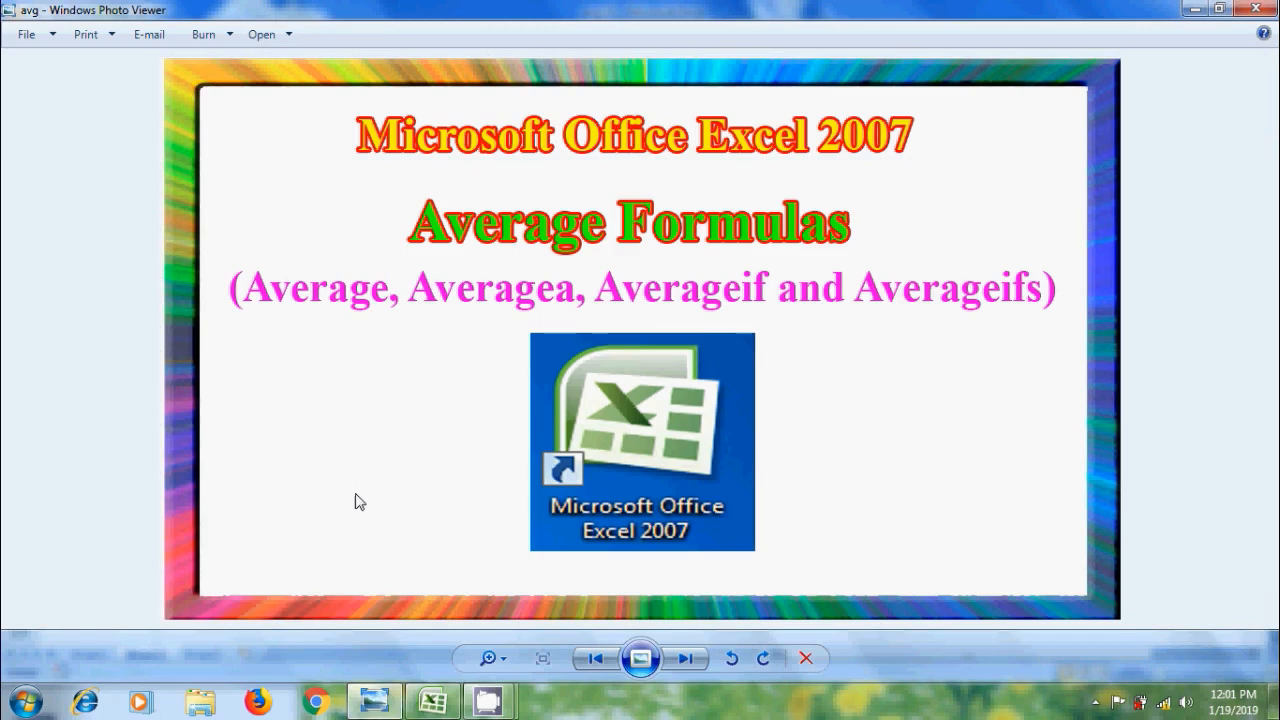
pyautogui.click(1195, 9)
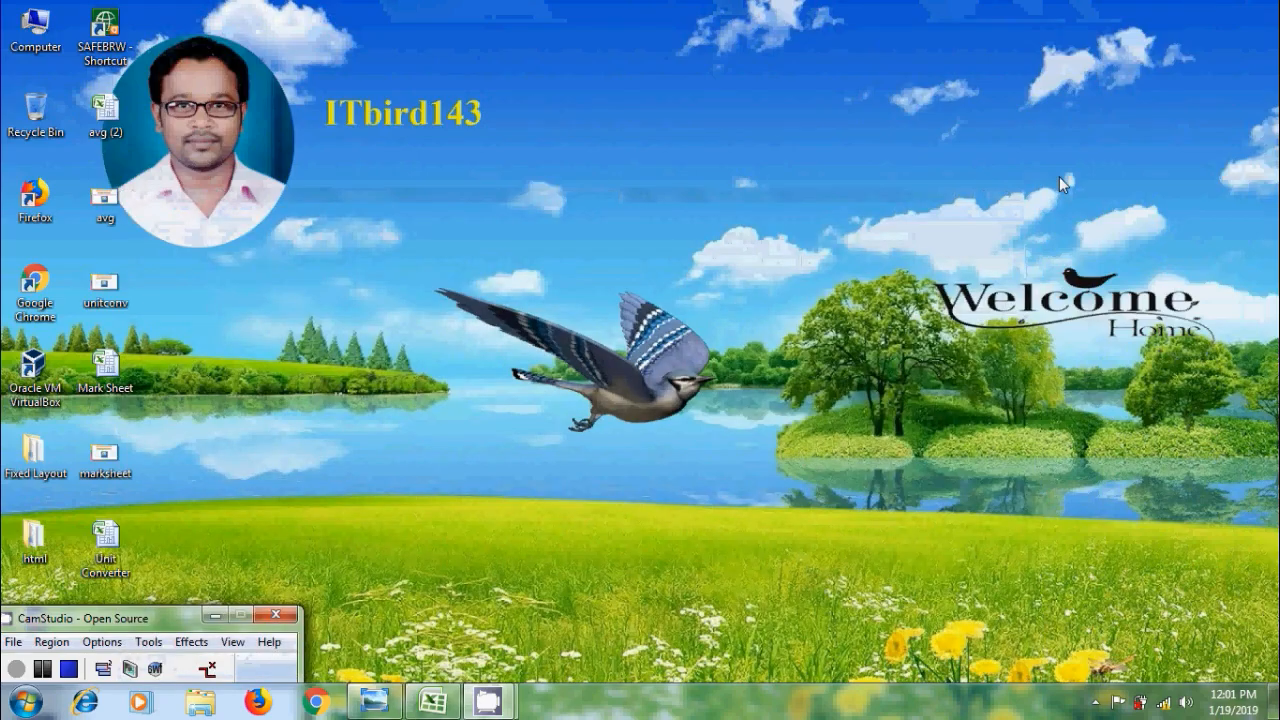